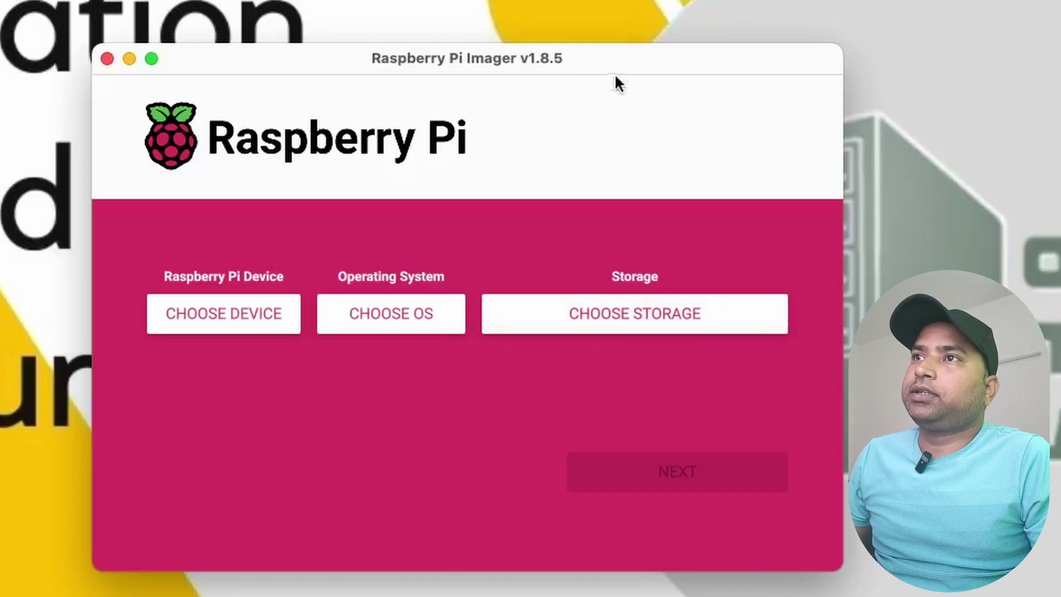
Select Raspberry Pi 4 as the device and Raspberry Pi OS Lite (64-bit) as the OS
left_click(261, 329)
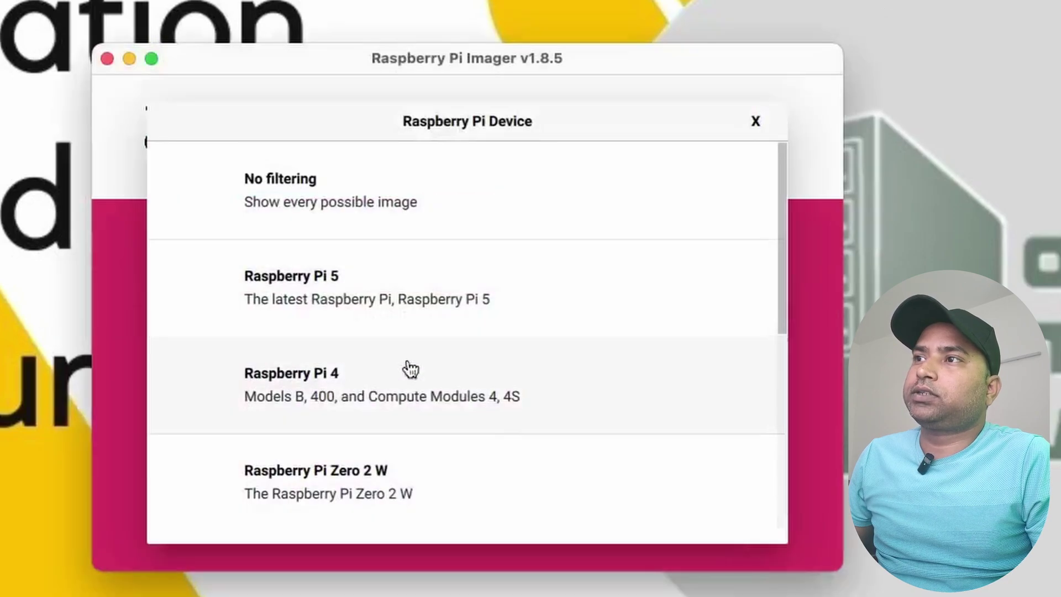
left_click(368, 399)
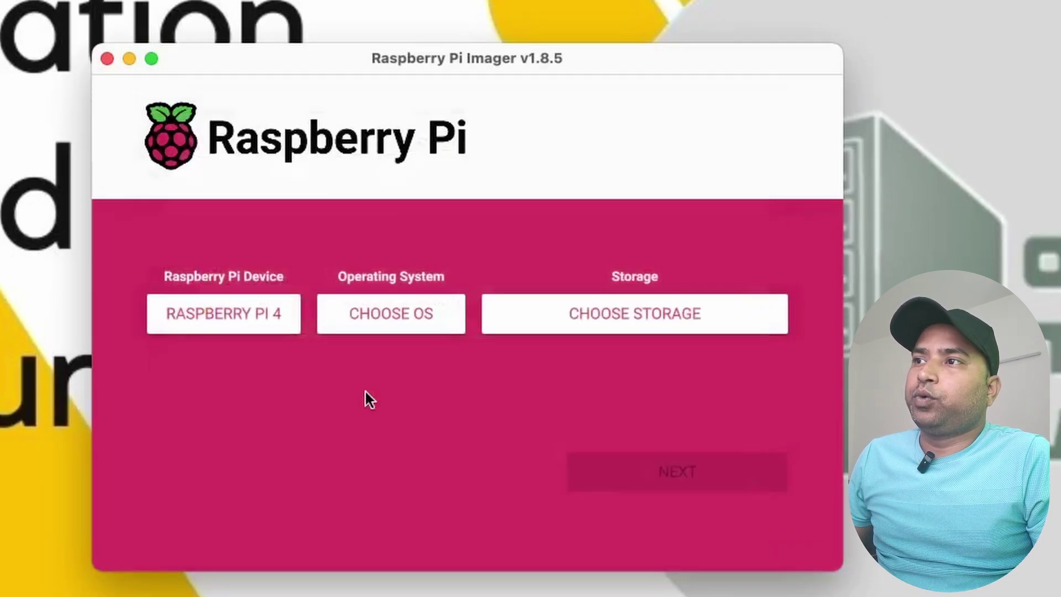
left_click(390, 316)
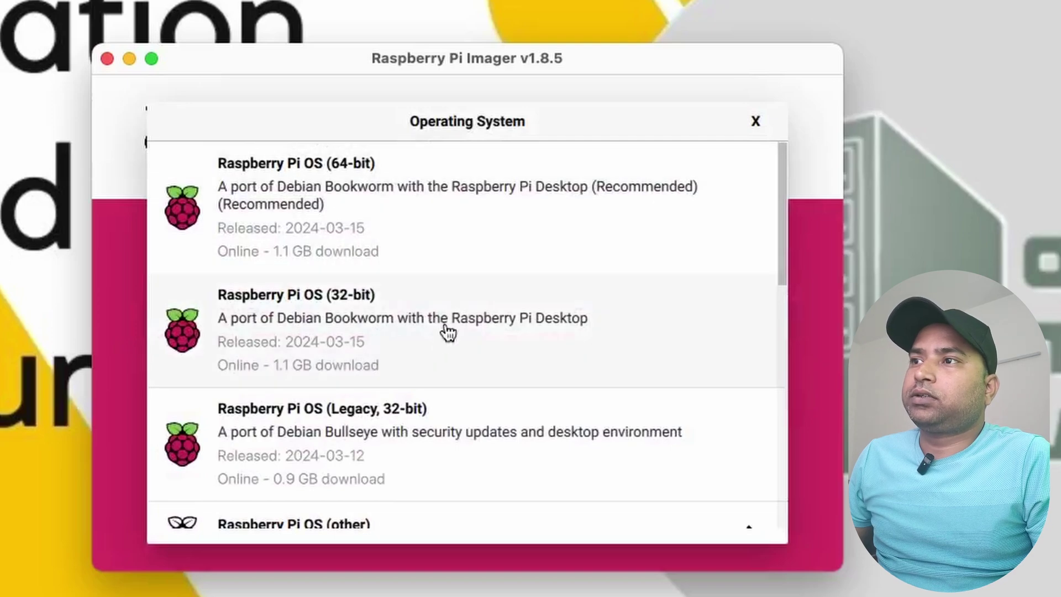
scroll(429, 272, "down", 5)
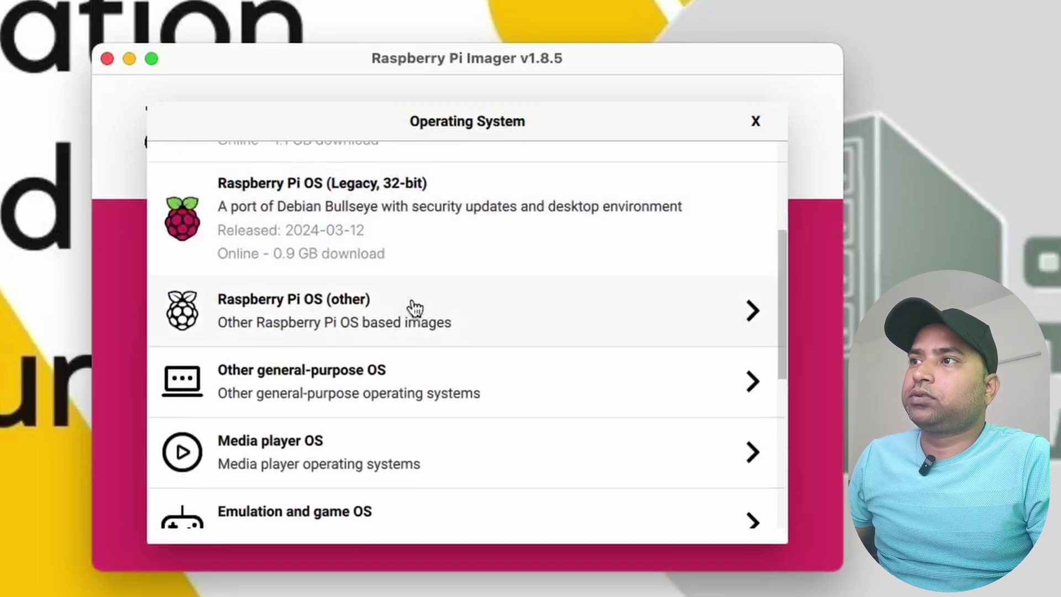
left_click(402, 313)
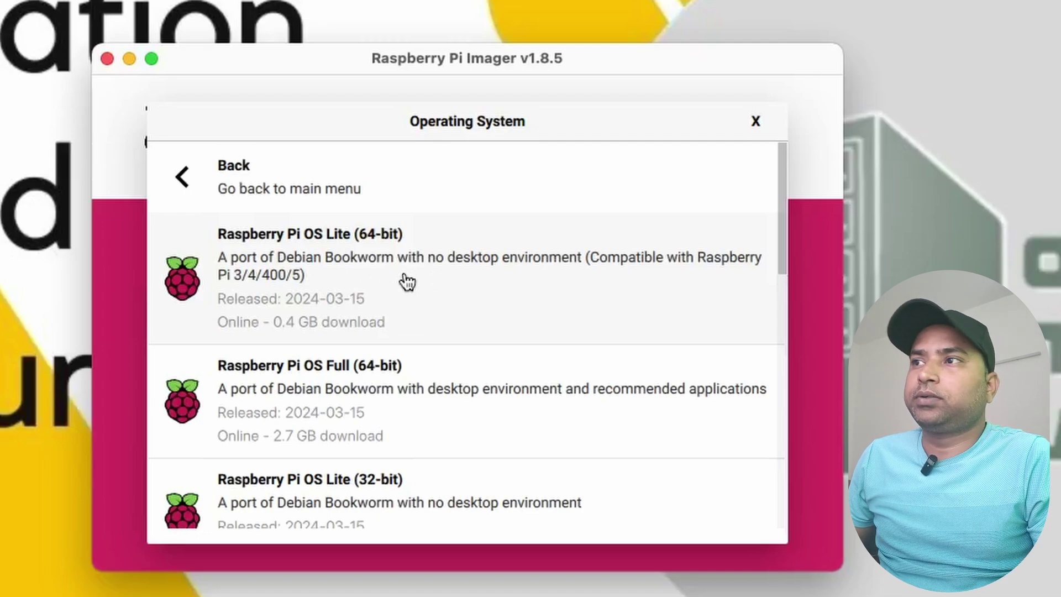
left_click(407, 281)
Choose the SanDisk Ultra Media card as storage and continue to the writing step
left_click(658, 304)
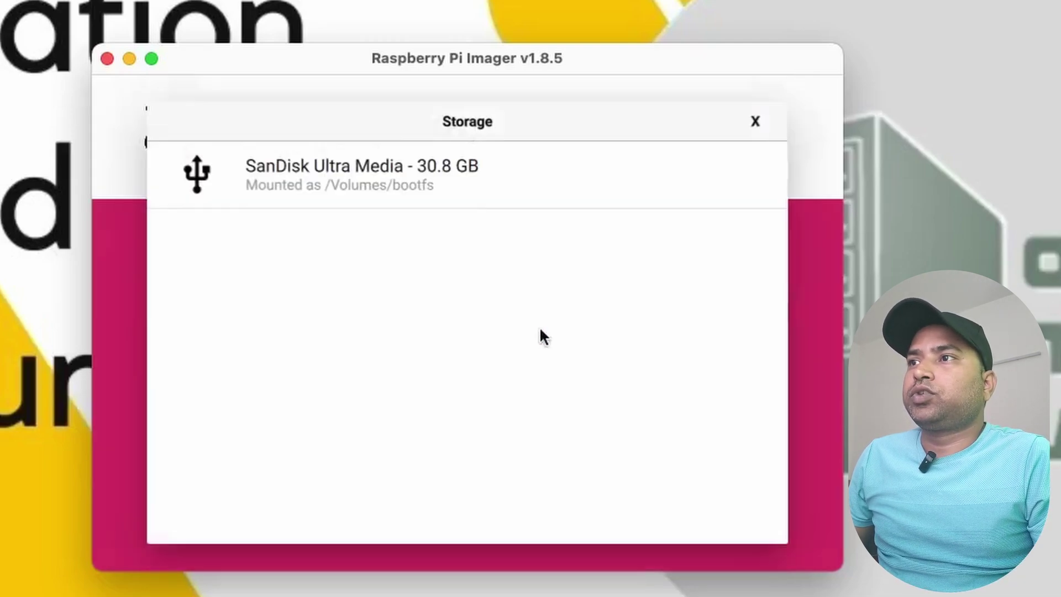
left_click(416, 184)
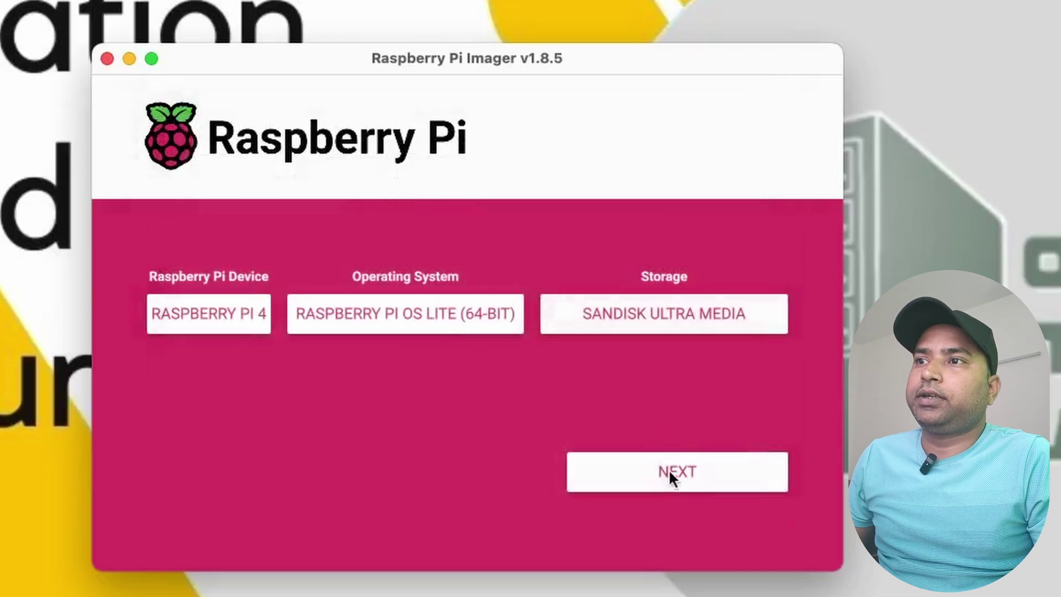
left_click(668, 471)
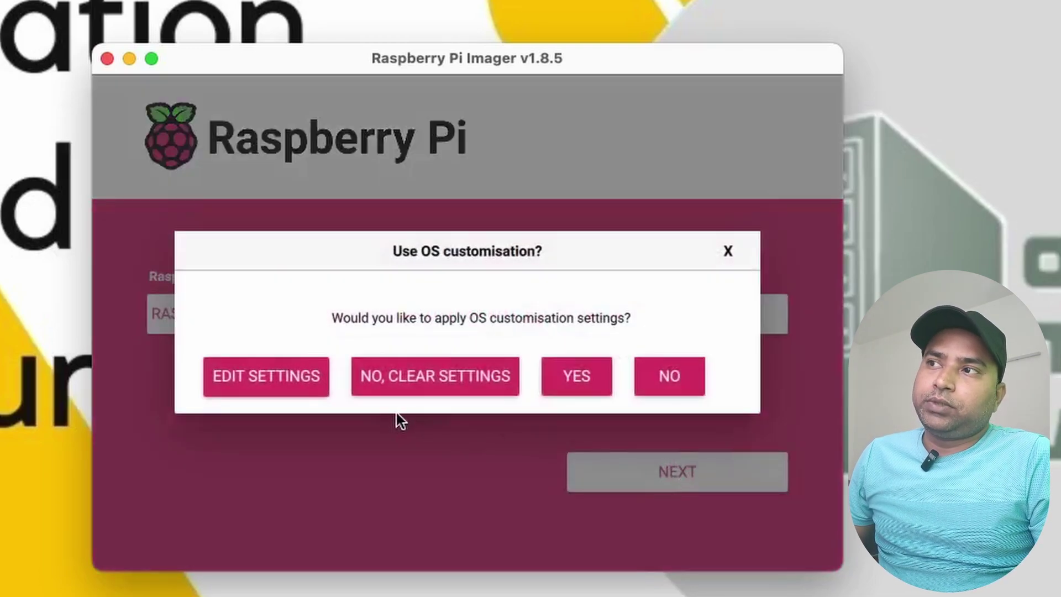
Save customisation: hostname raspberrypi, user pcmac, Wi-Fi, Asia/Kolkata locale, password-based SSH enabled
left_click(285, 378)
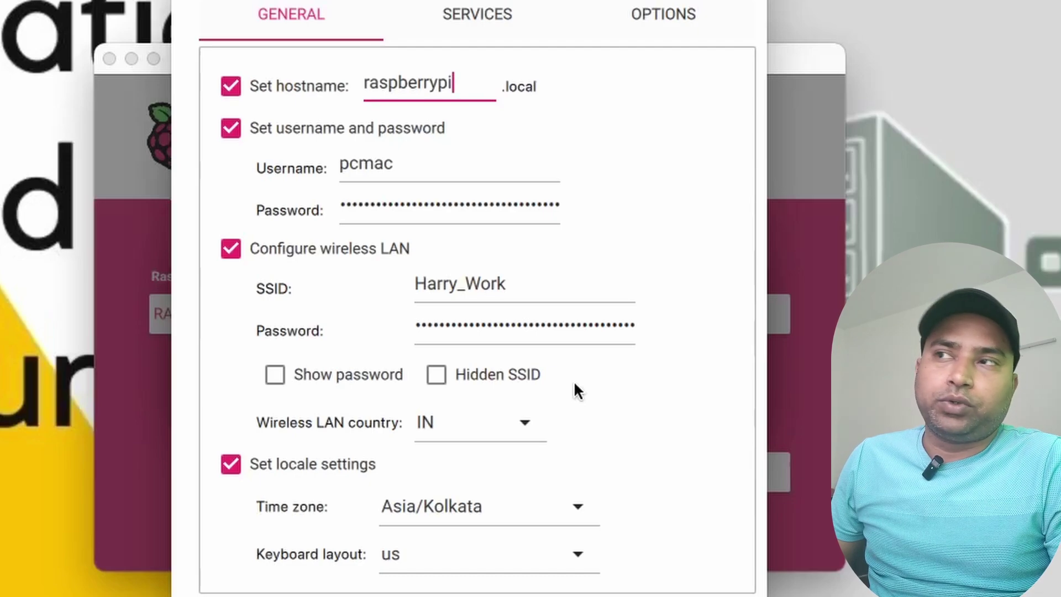
left_click(492, 13)
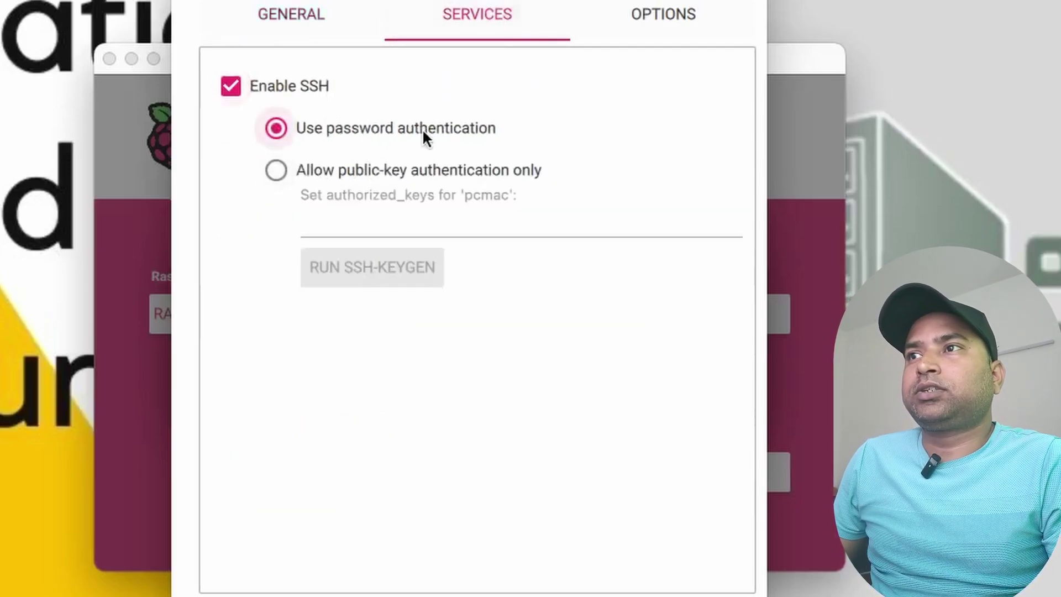
left_click(666, 15)
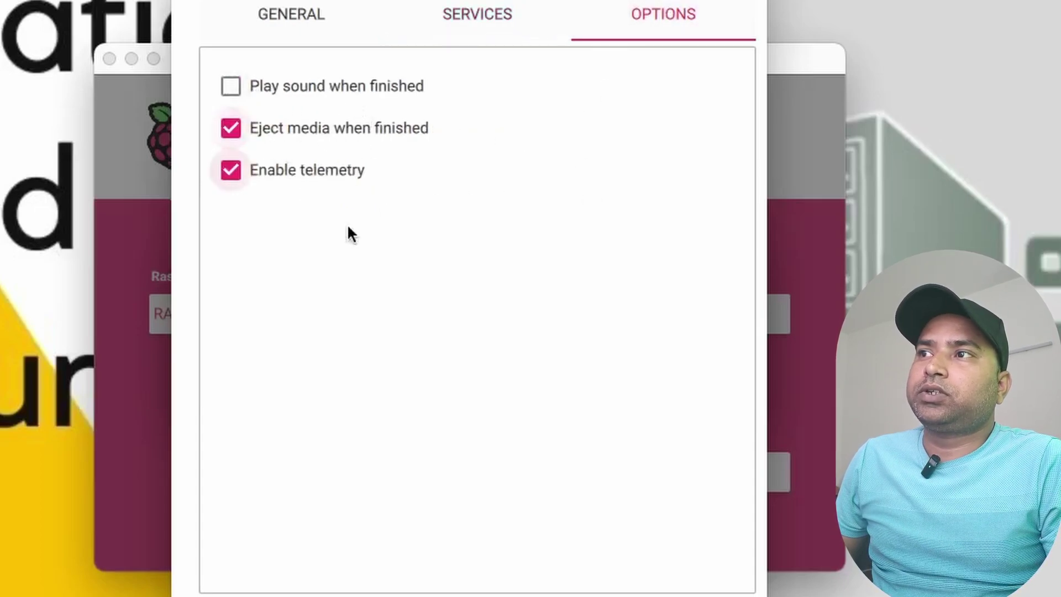
left_click(477, 594)
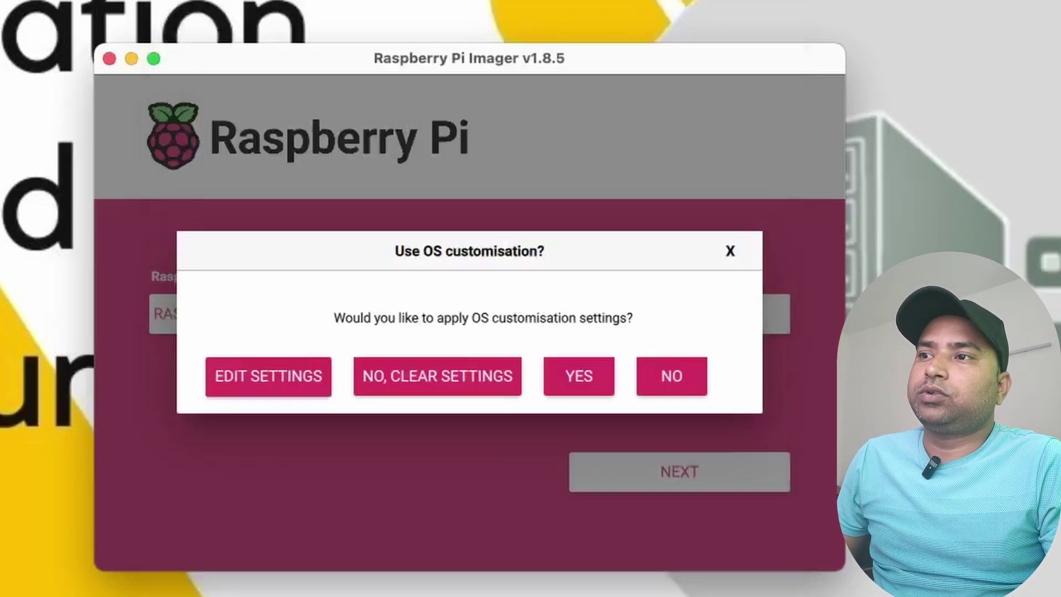
Apply the customisation, confirm erasing the SanDisk card, and authorise the write with the macOS password
left_click(573, 384)
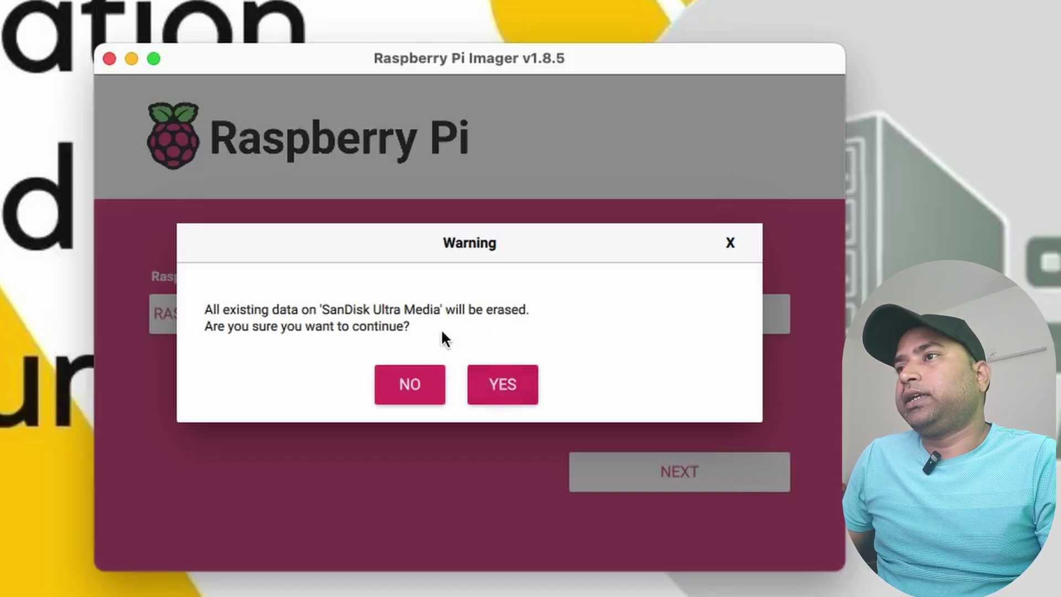
left_click(500, 387)
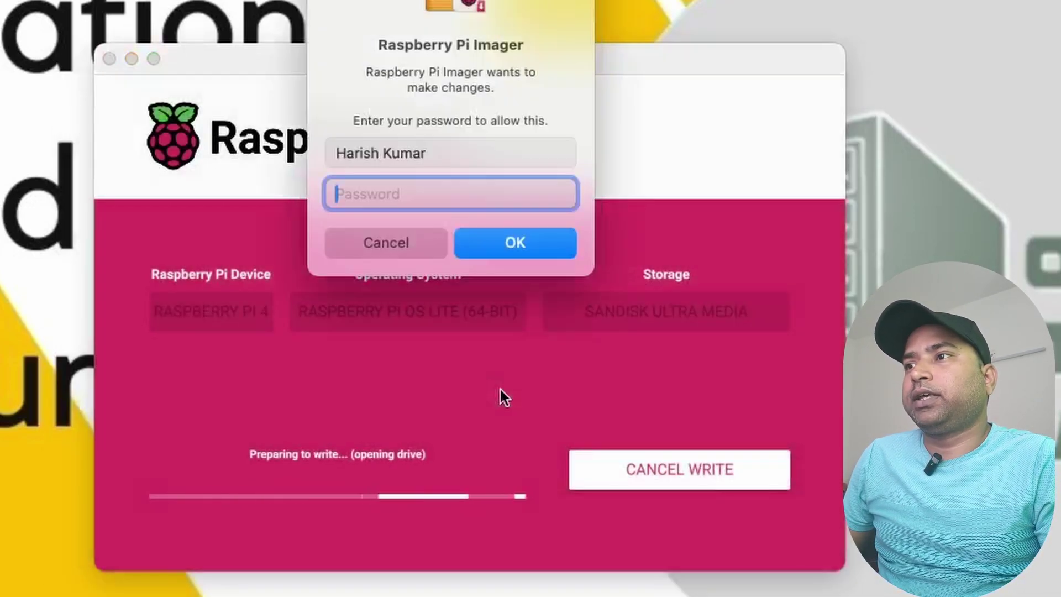
type("•••••••••••")
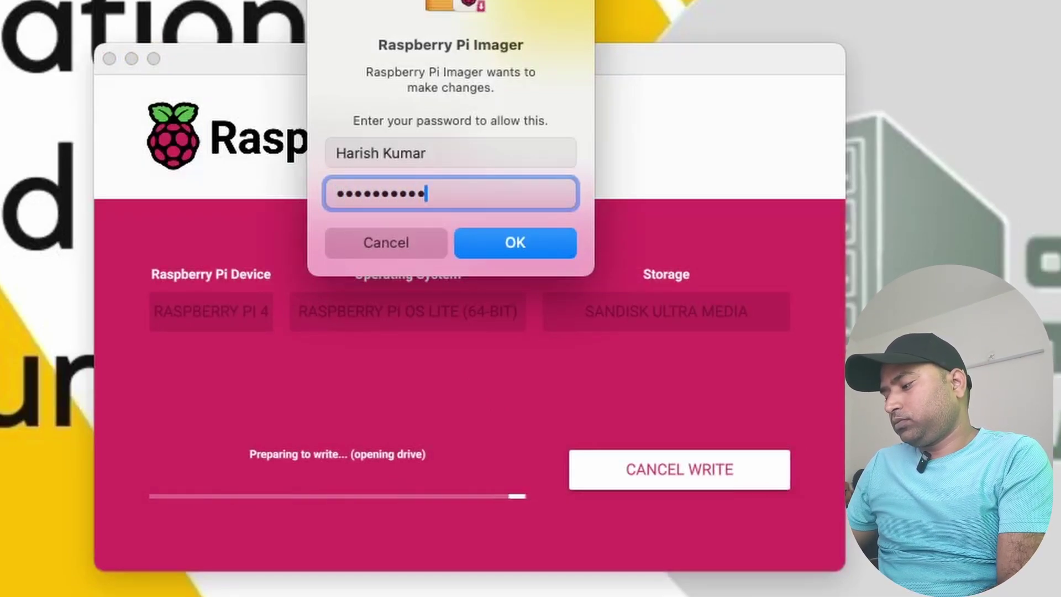
type("•••")
key("Return")
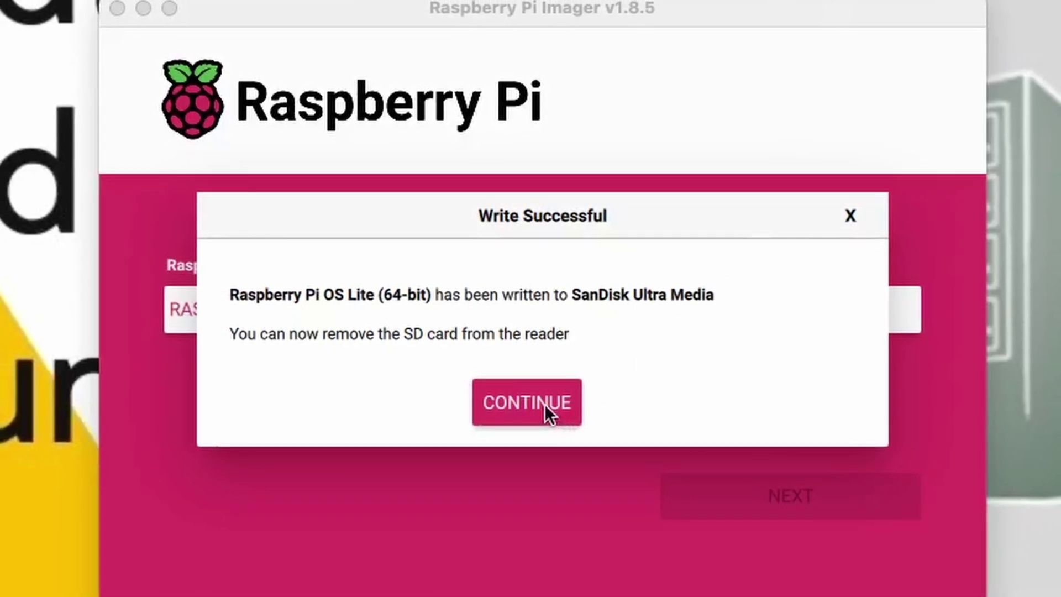
Dismiss the Write Successful message and close Raspberry Pi Imager
left_click(540, 403)
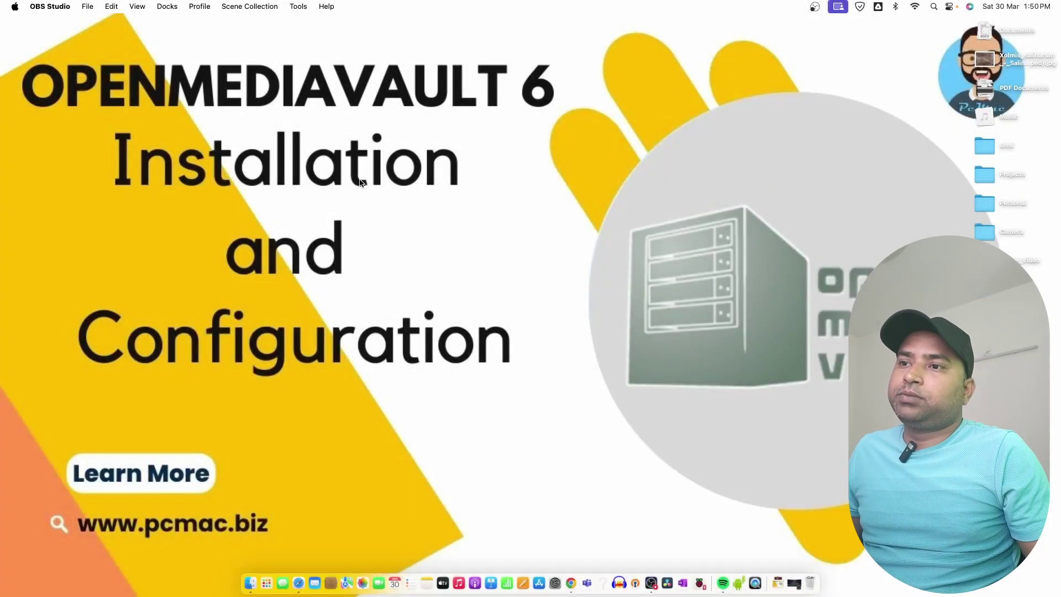
Load fing.com in Safari
left_click(299, 585)
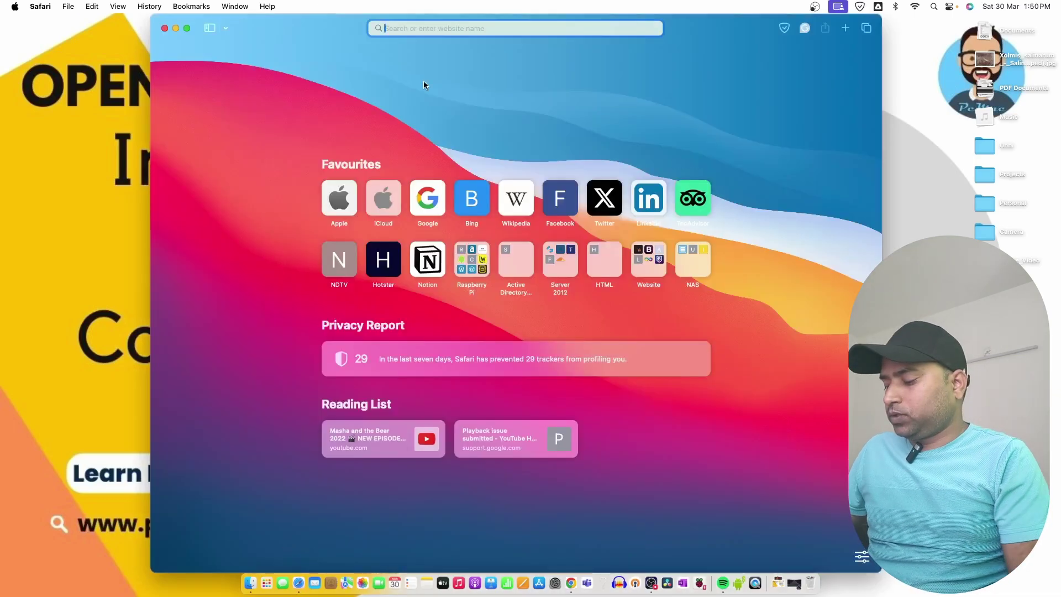
type("fing")
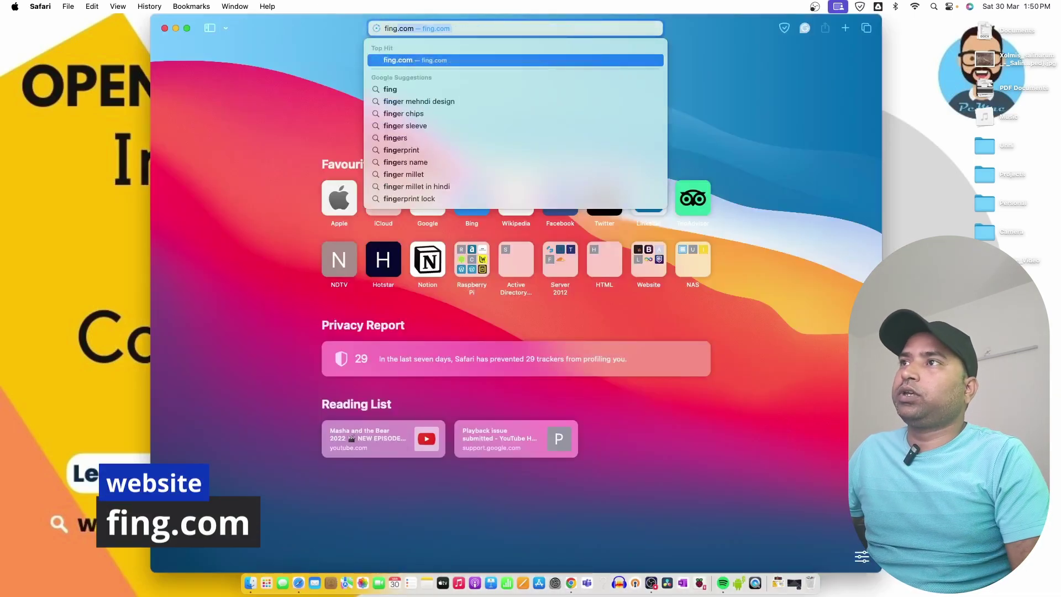
type(".com")
key("Return")
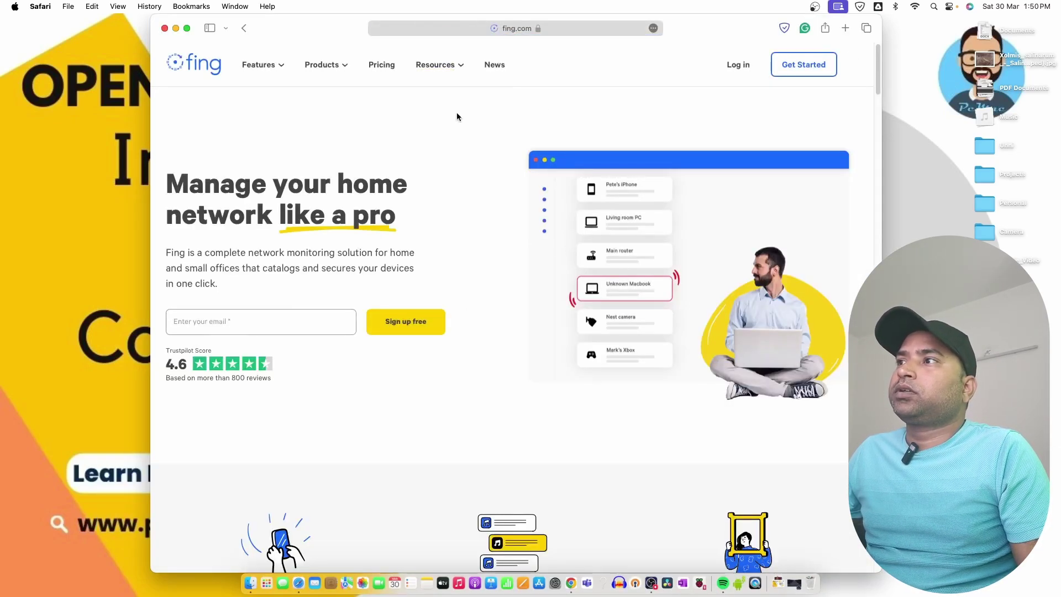
Download Fing Desktop for macOS from its product page, allowing downloads from fing.com
mouse_move(344, 71)
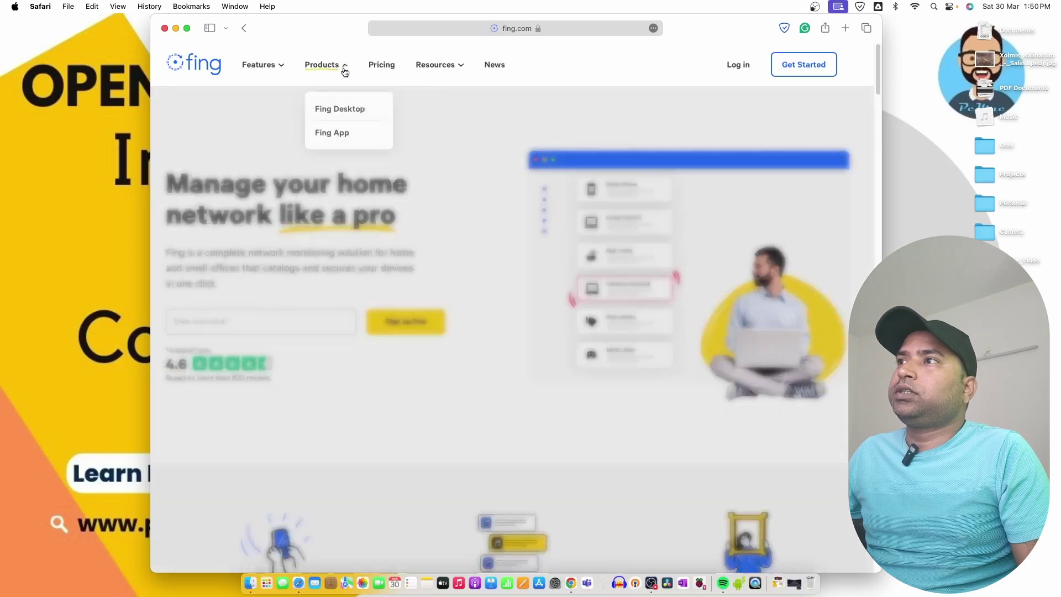
left_click(345, 111)
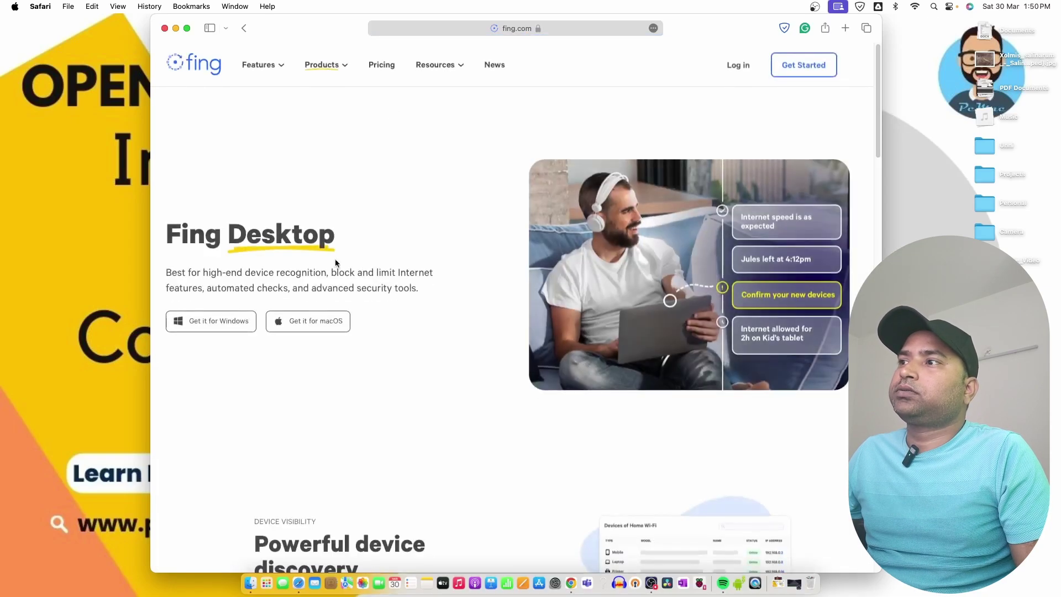
left_click(279, 322)
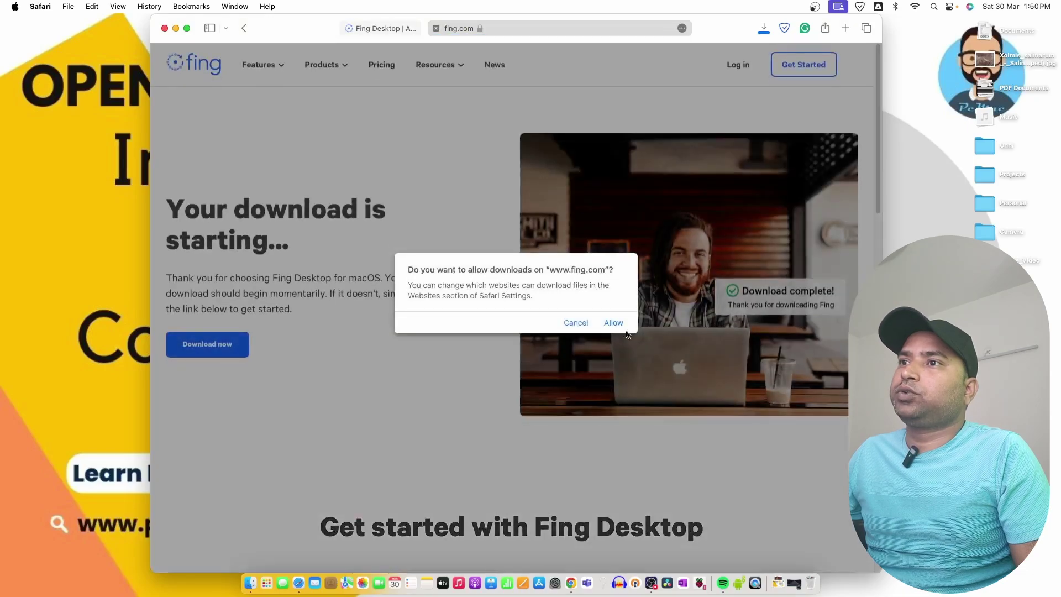
left_click(613, 325)
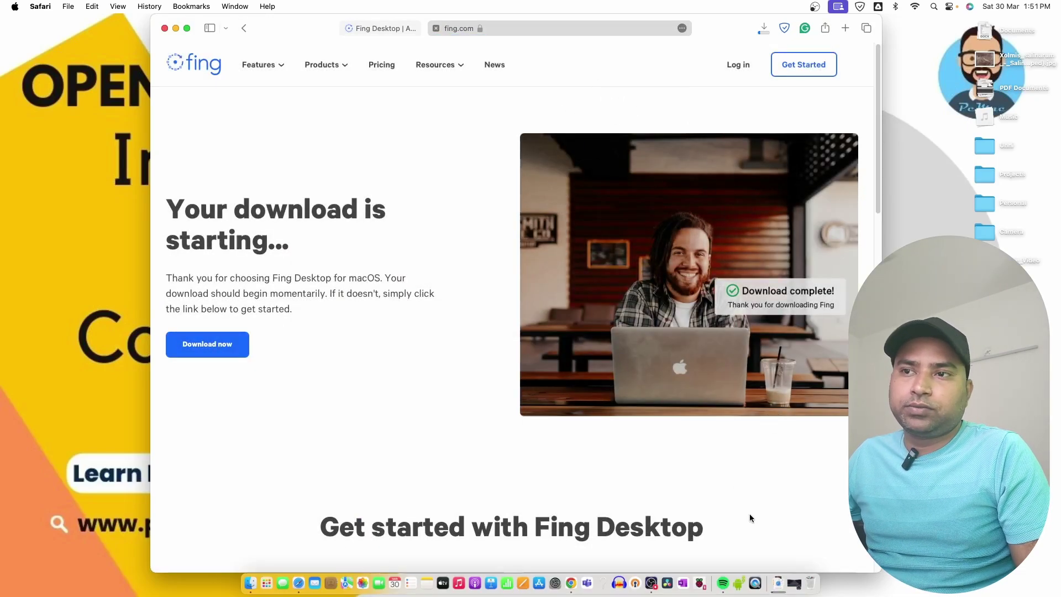
Install Fing from Fing.dmg into Applications, launch it, and start the account sign-in
left_click(764, 28)
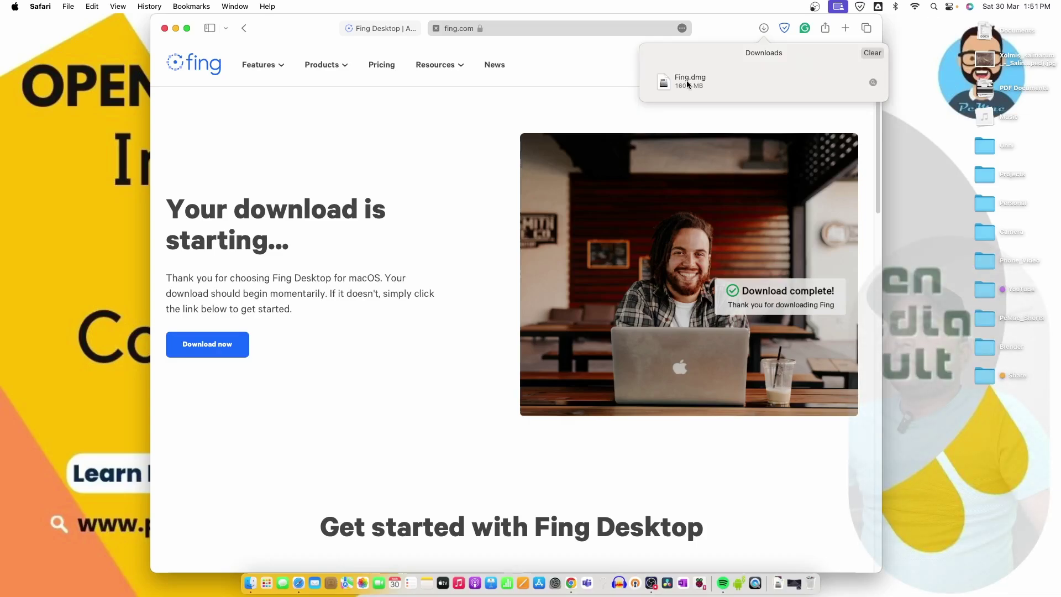
double_click(688, 81)
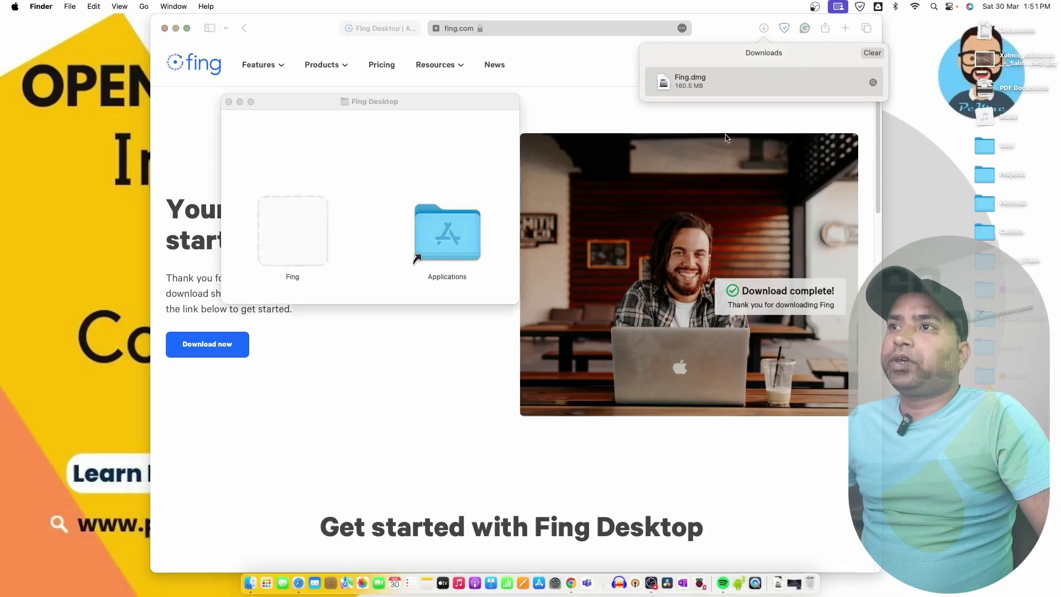
left_click_drag(295, 238, 450, 234)
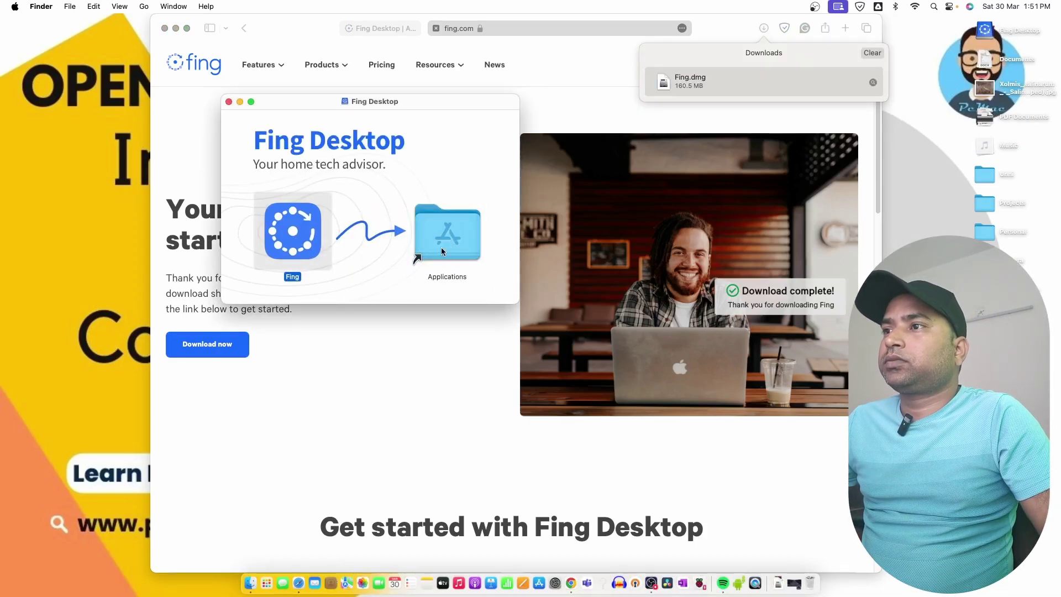
double_click(441, 249)
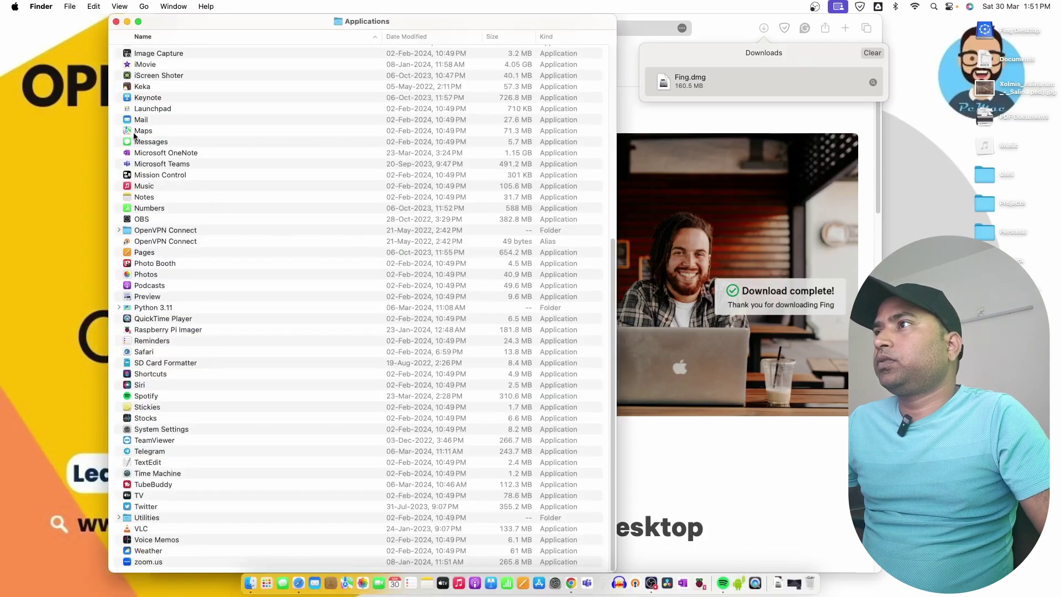
double_click(137, 137)
left_click(538, 373)
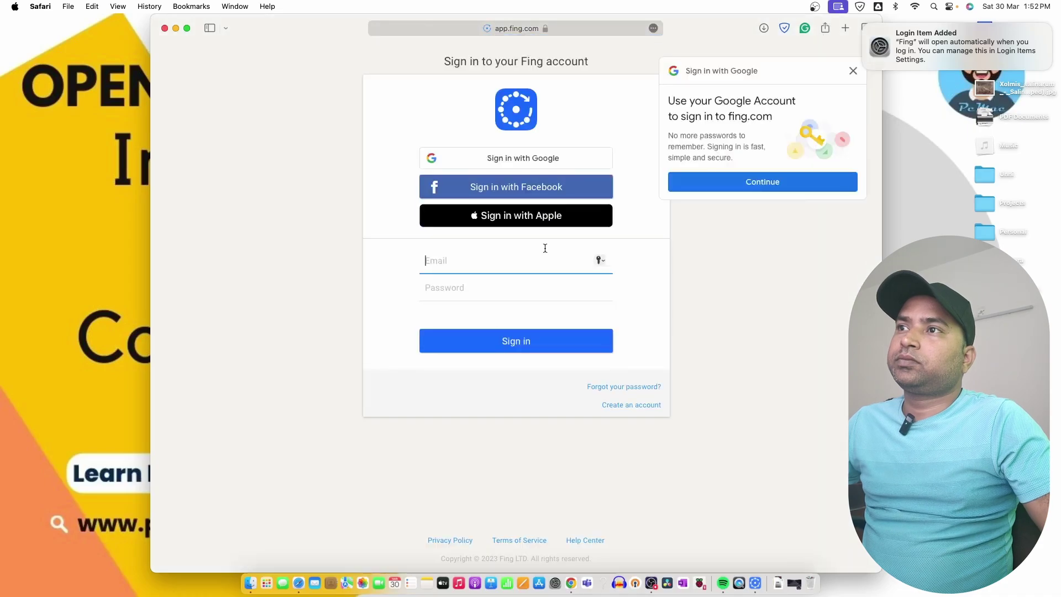
Sign in to Fing with the Google account and let Safari reopen the Fing app
left_click(713, 184)
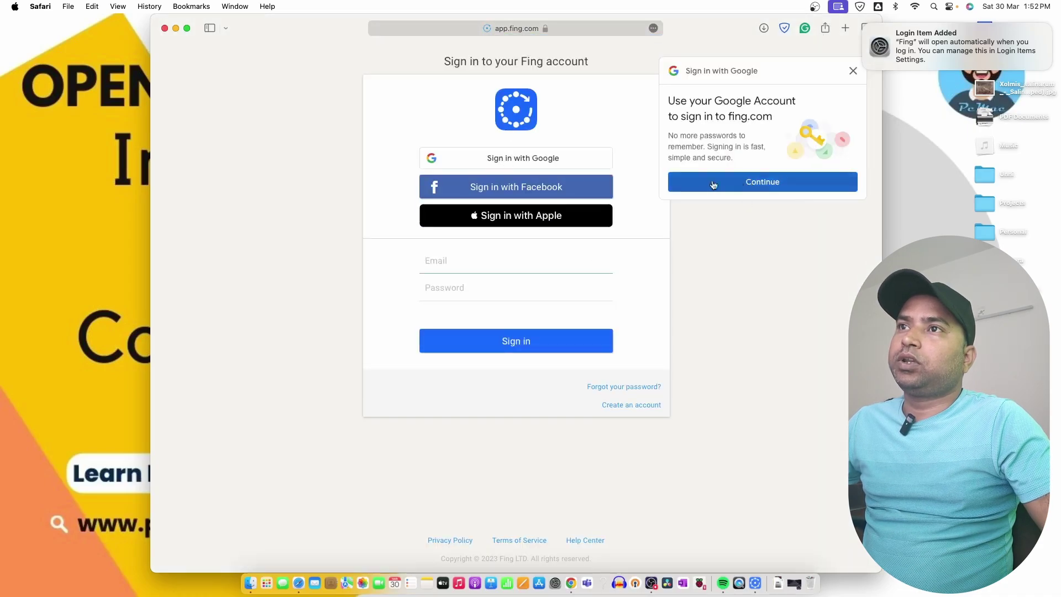
left_click(539, 308)
left_click(608, 339)
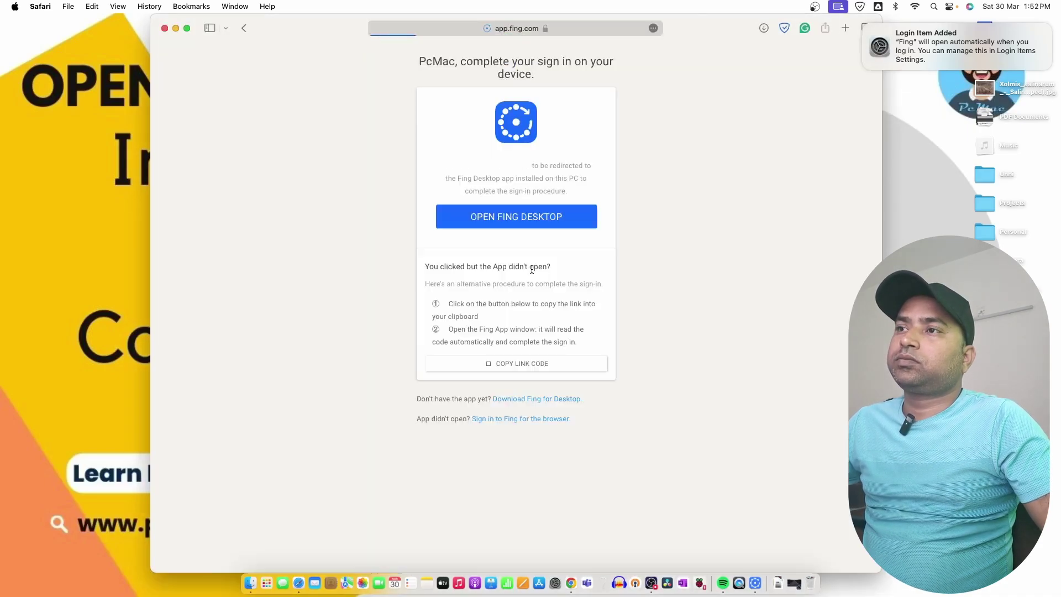
key("Return")
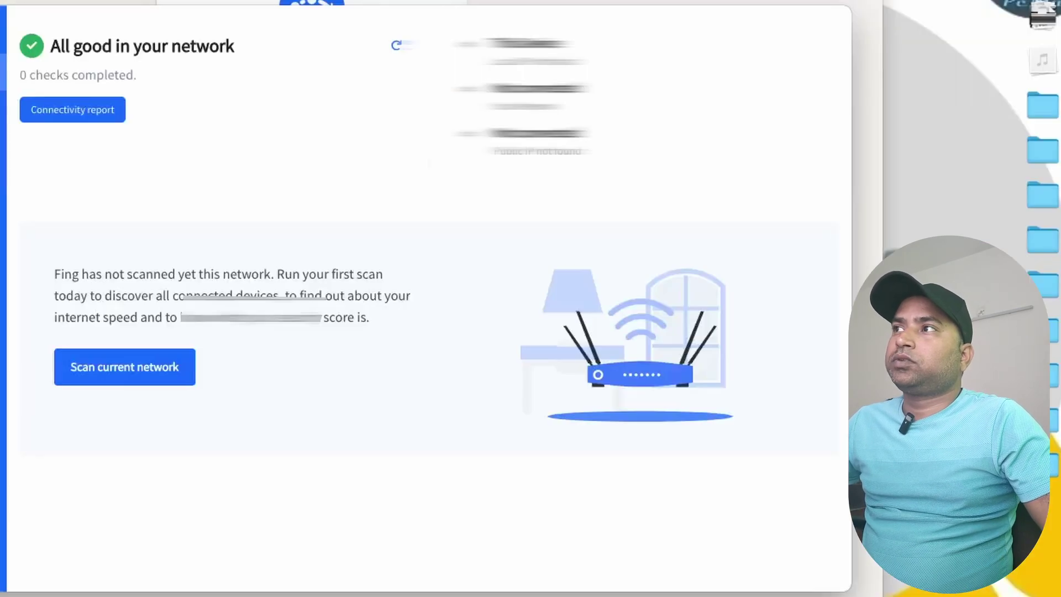
Scan the Harry_Work network and list all 6 devices, including both raspberrypi entries
left_click(149, 382)
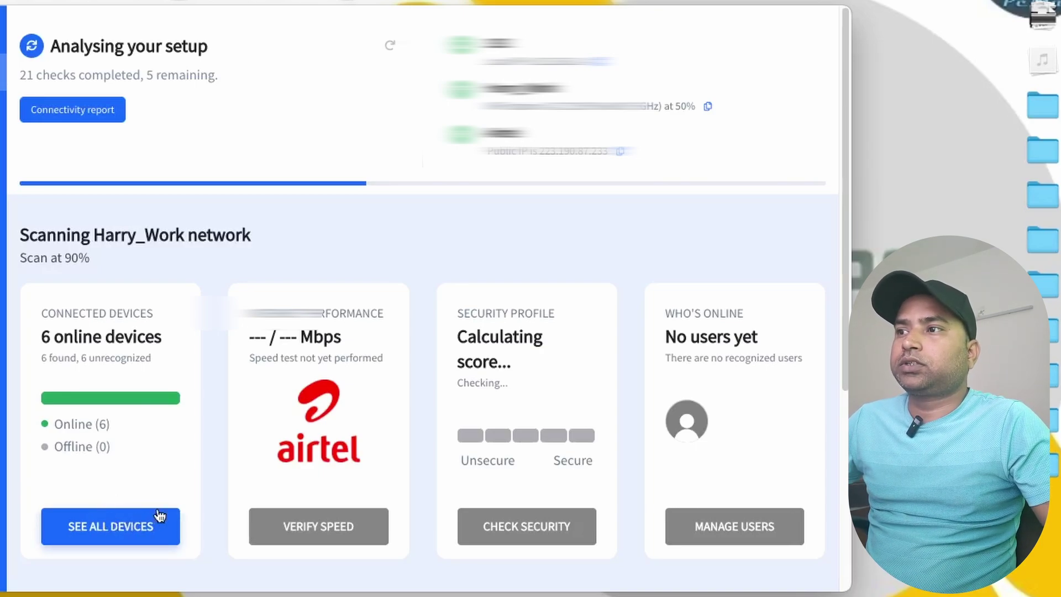
left_click(141, 518)
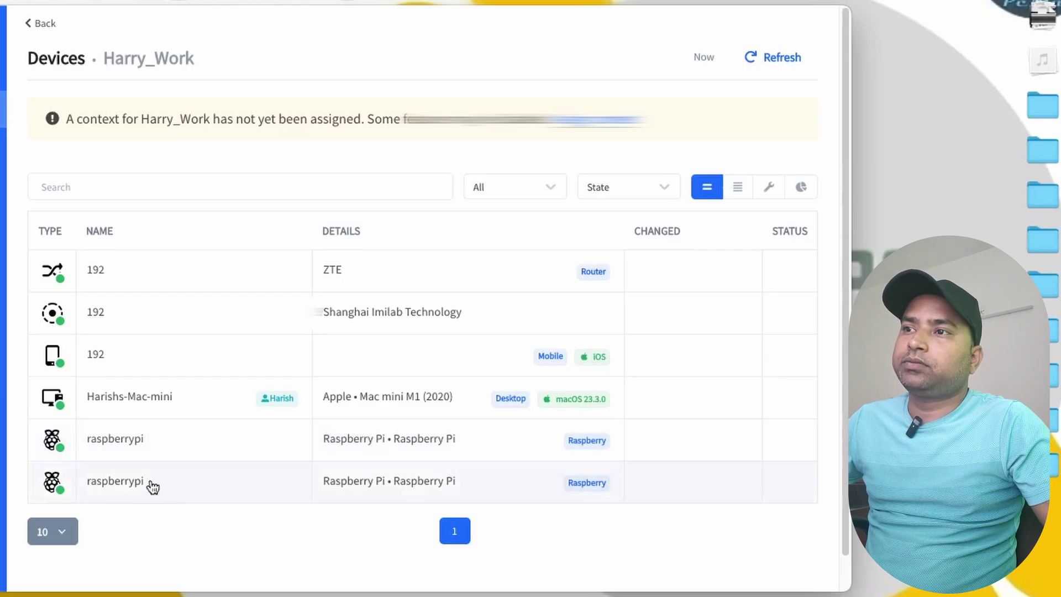
left_click(191, 442)
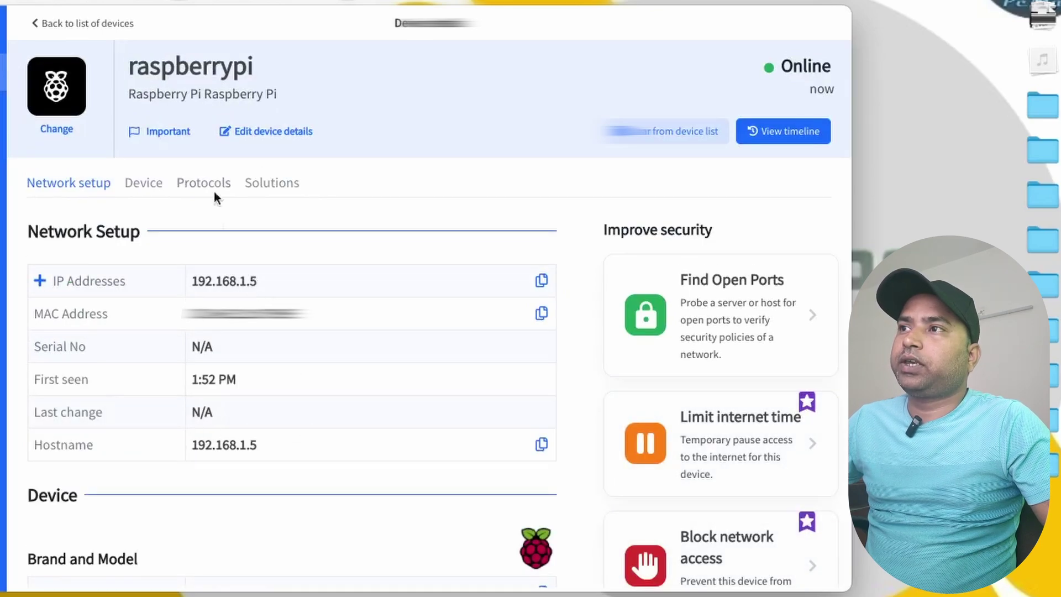
left_click(37, 23)
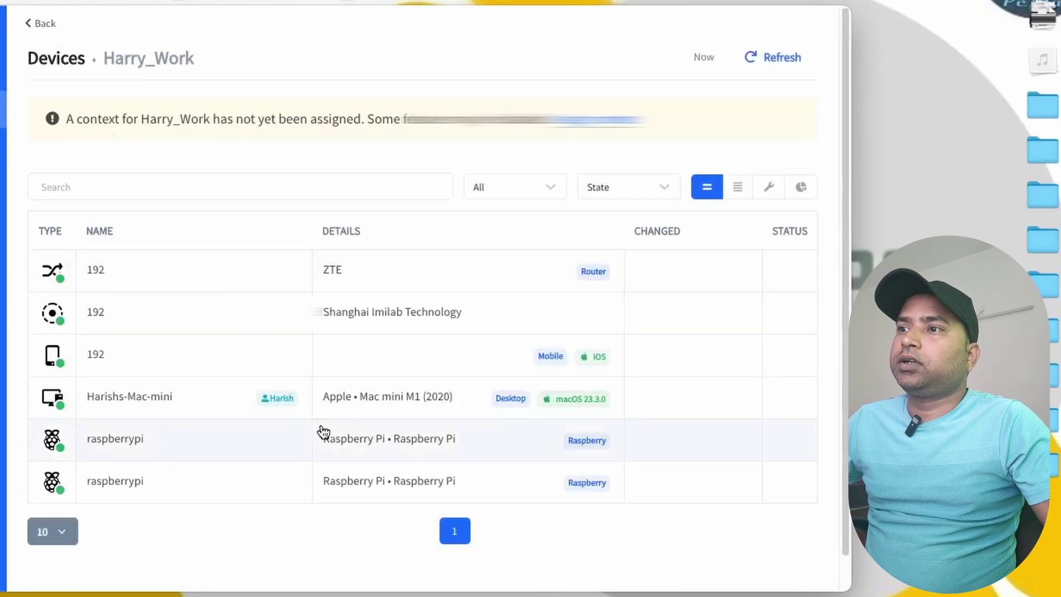
left_click(198, 495)
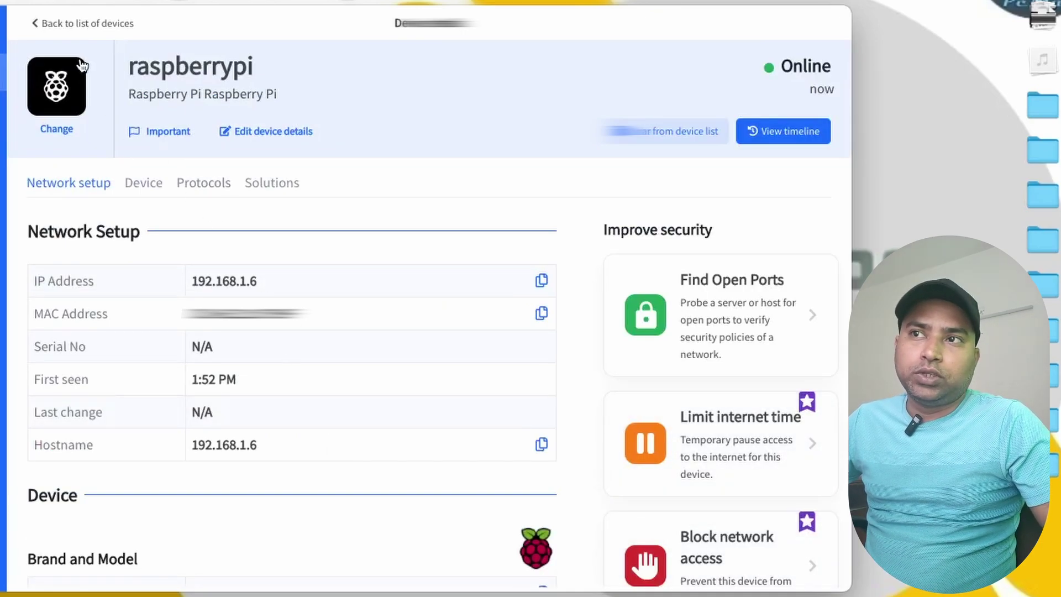
left_click(39, 24)
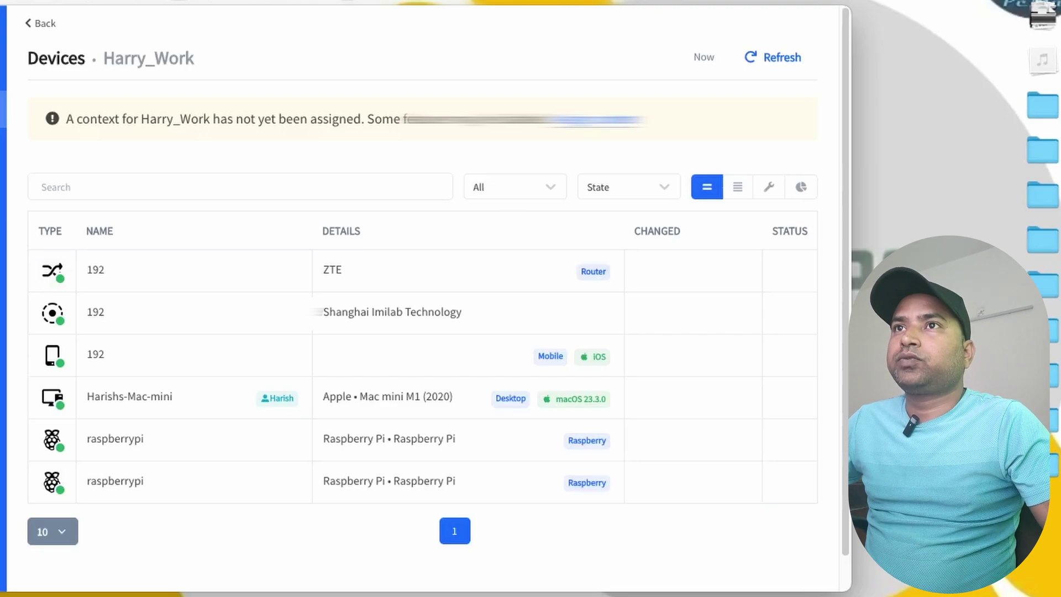
Launch Terminal through Spotlight search
key("super+space")
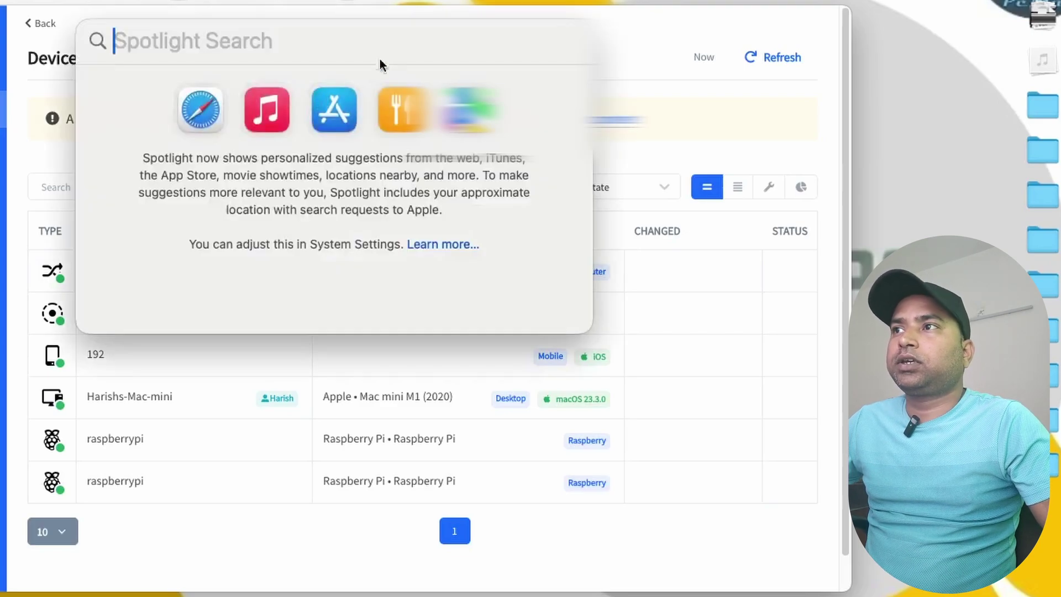
type("terminal")
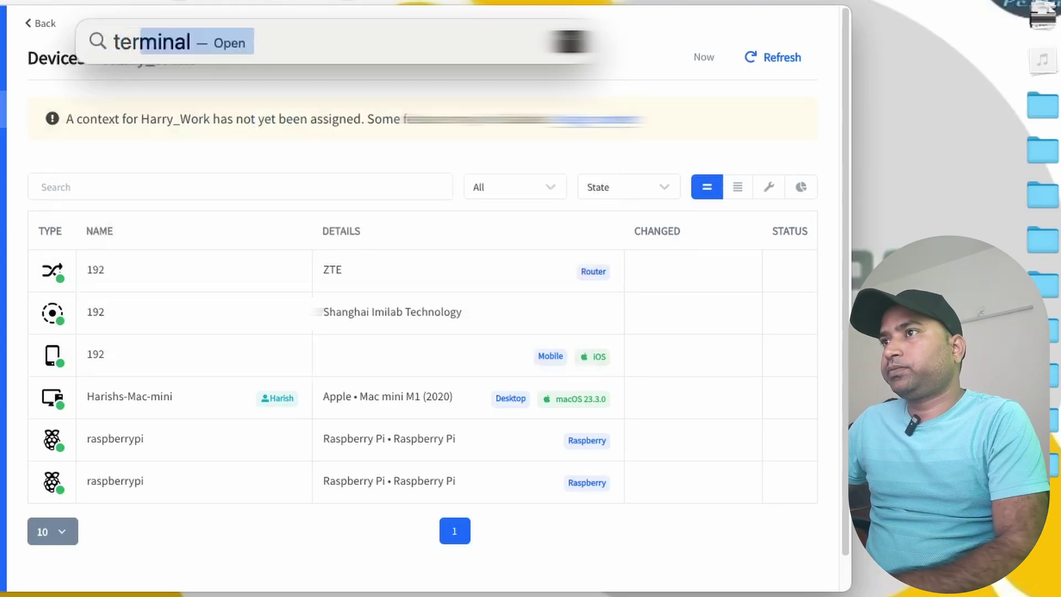
key("Return")
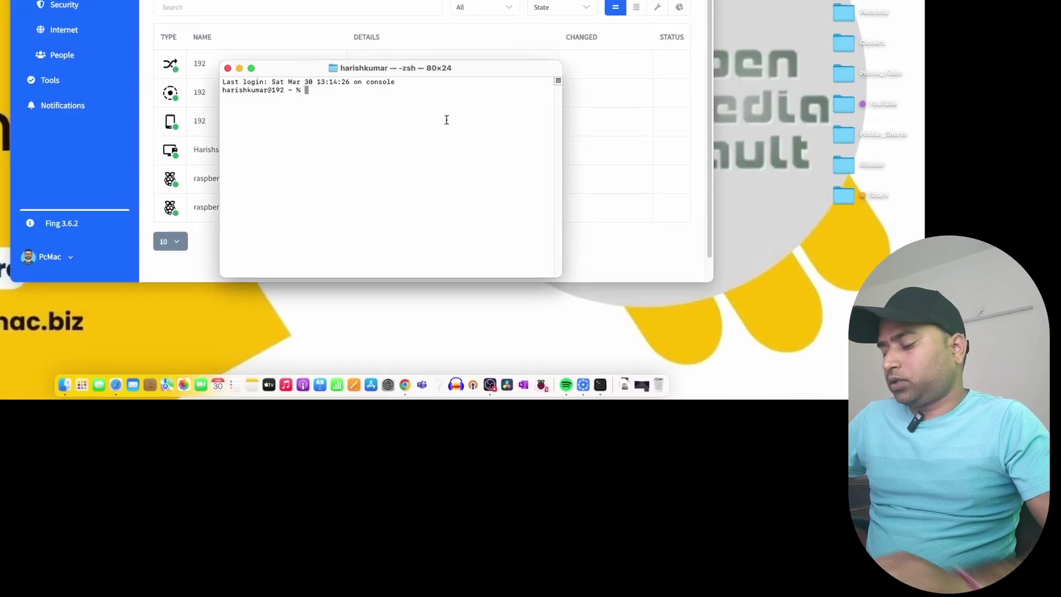
type("ssh ")
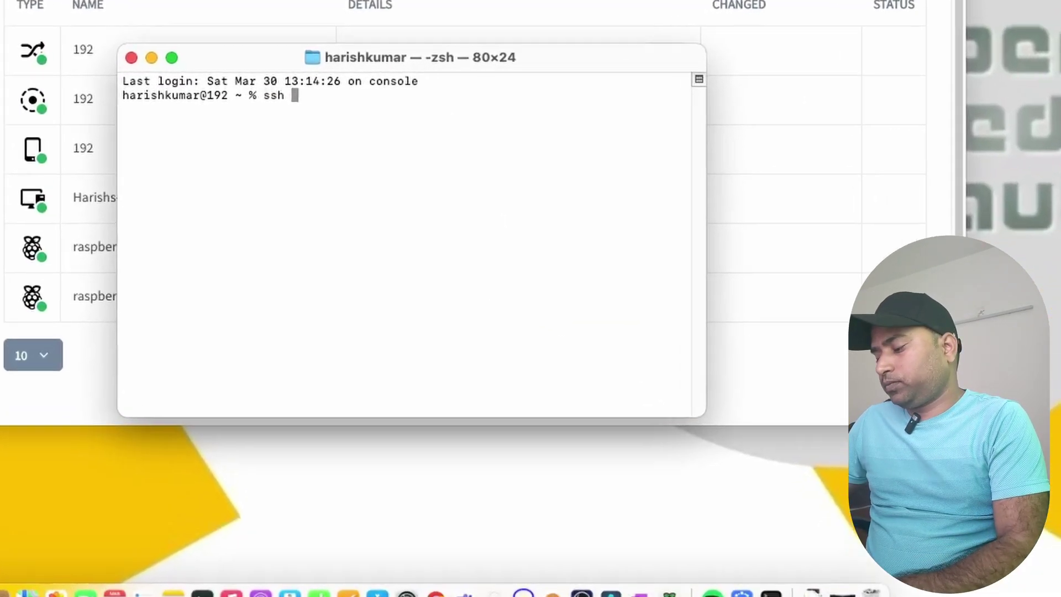
type("pcmac")
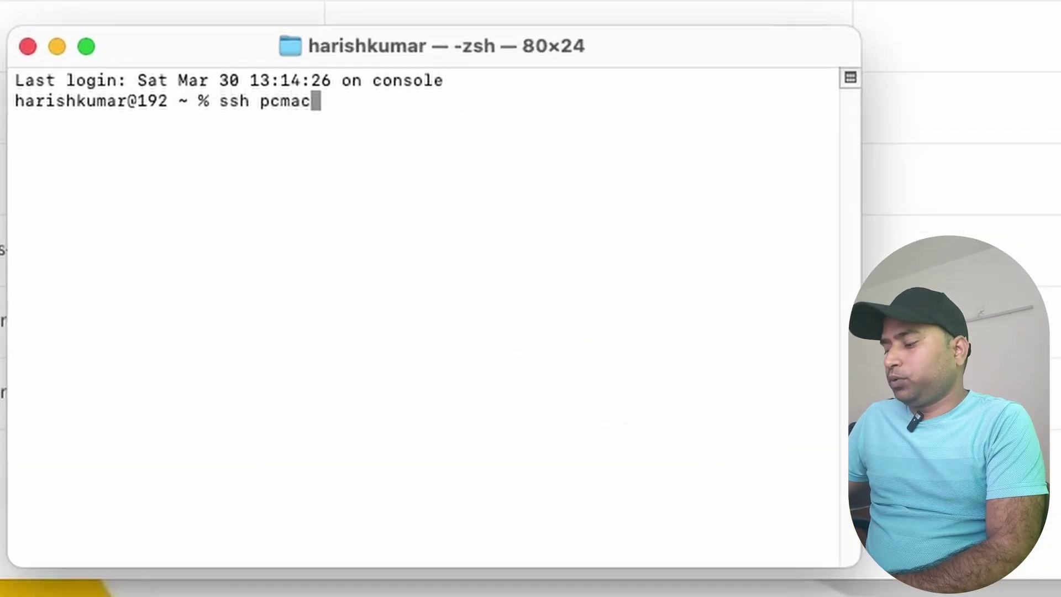
type("@")
type("192.")
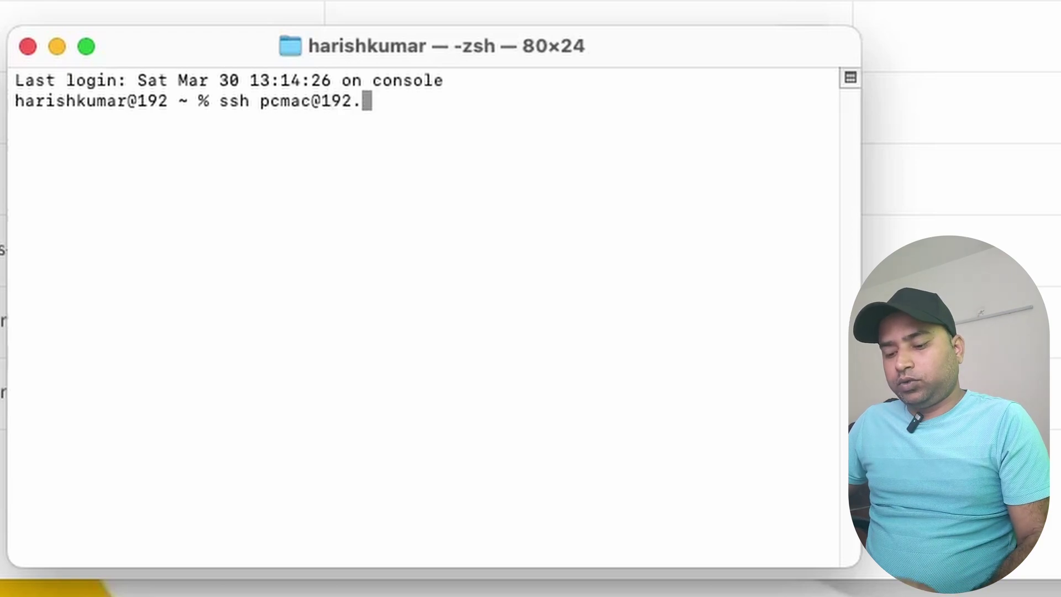
type("168.1.5")
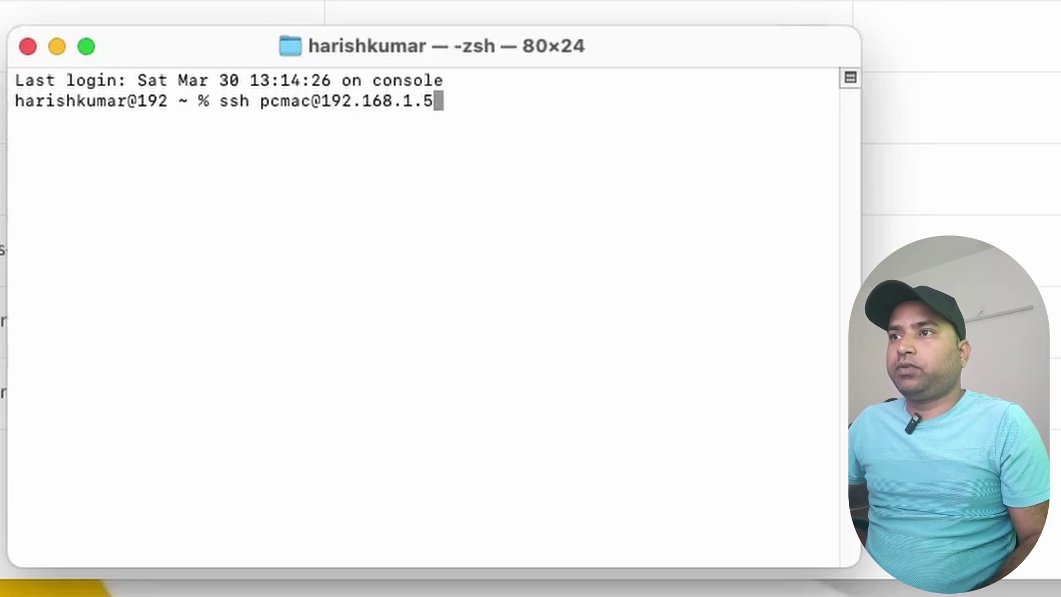
key("Return")
type("yes")
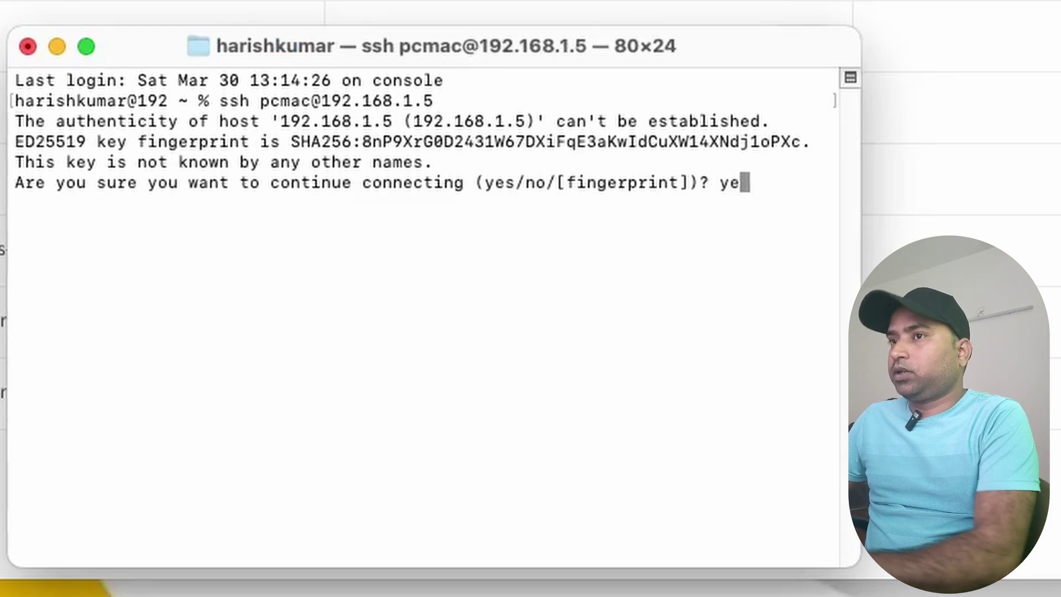
key("Return")
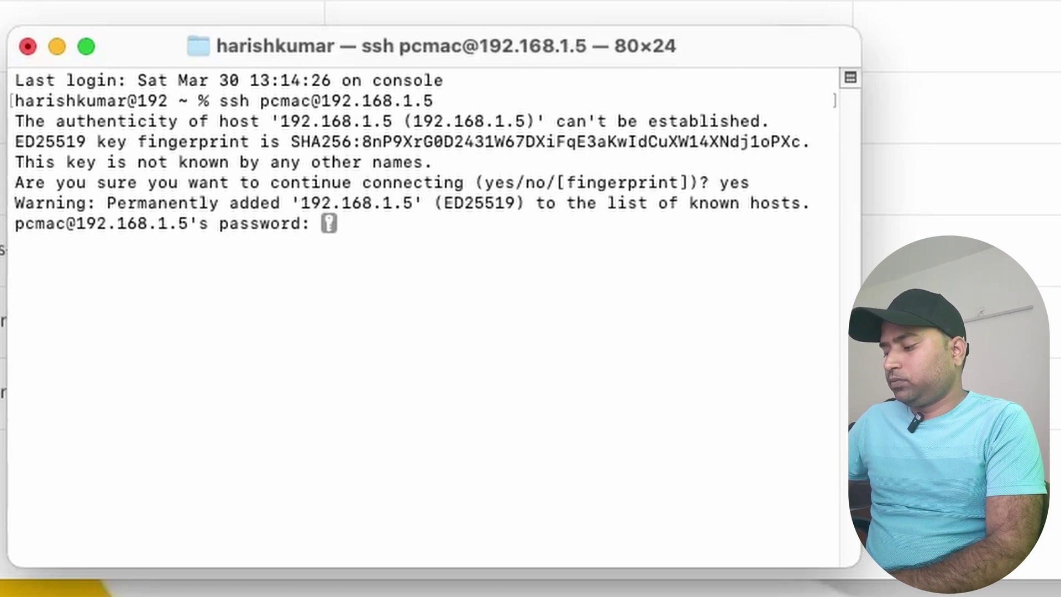
key("Return")
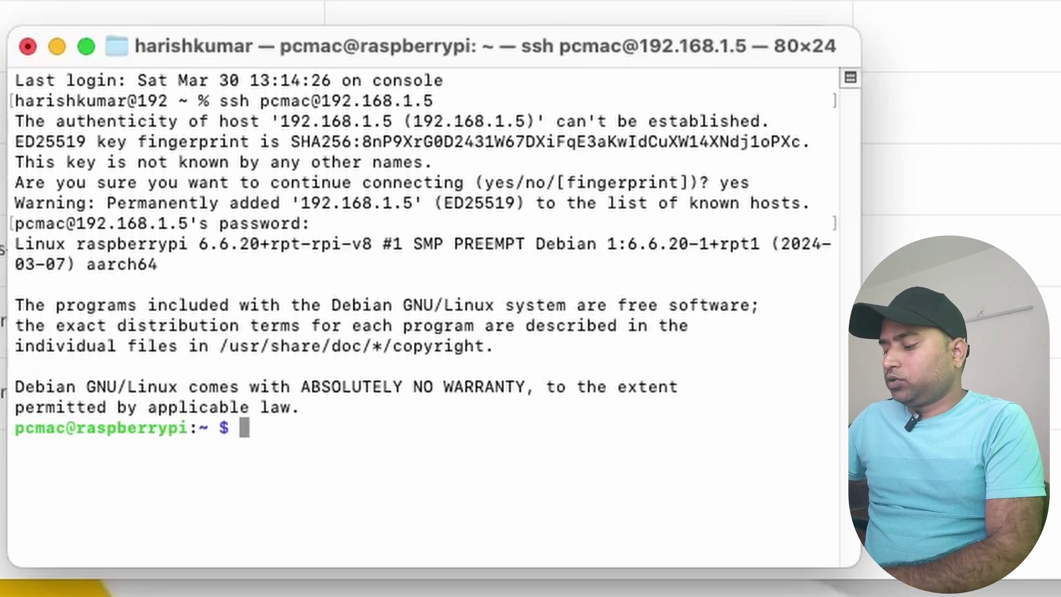
Run sudo apt update on the Pi, correcting the mistyped 'sudp' command
type("sudp ")
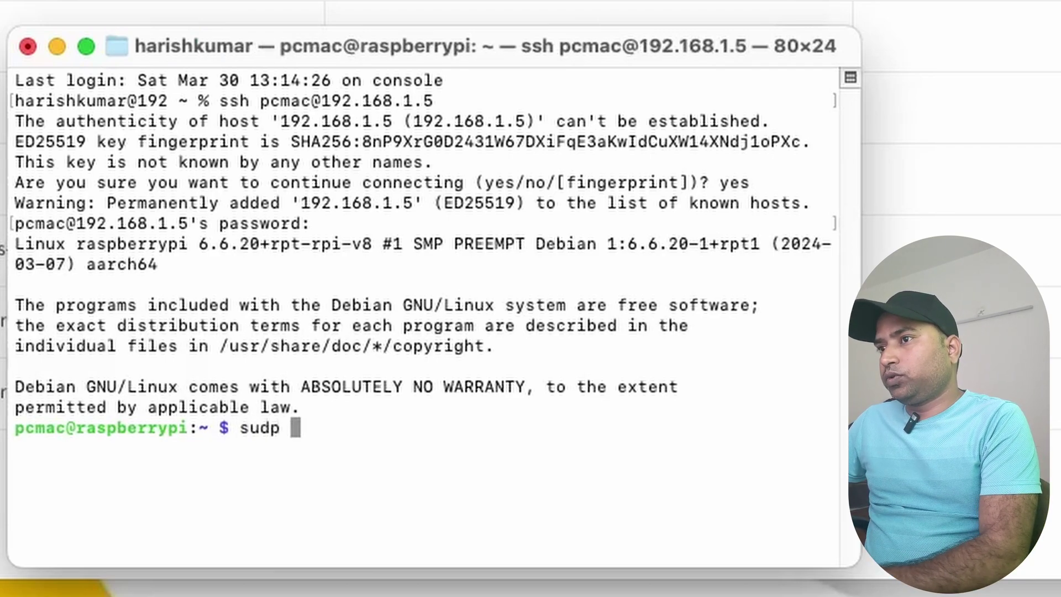
type("apt update")
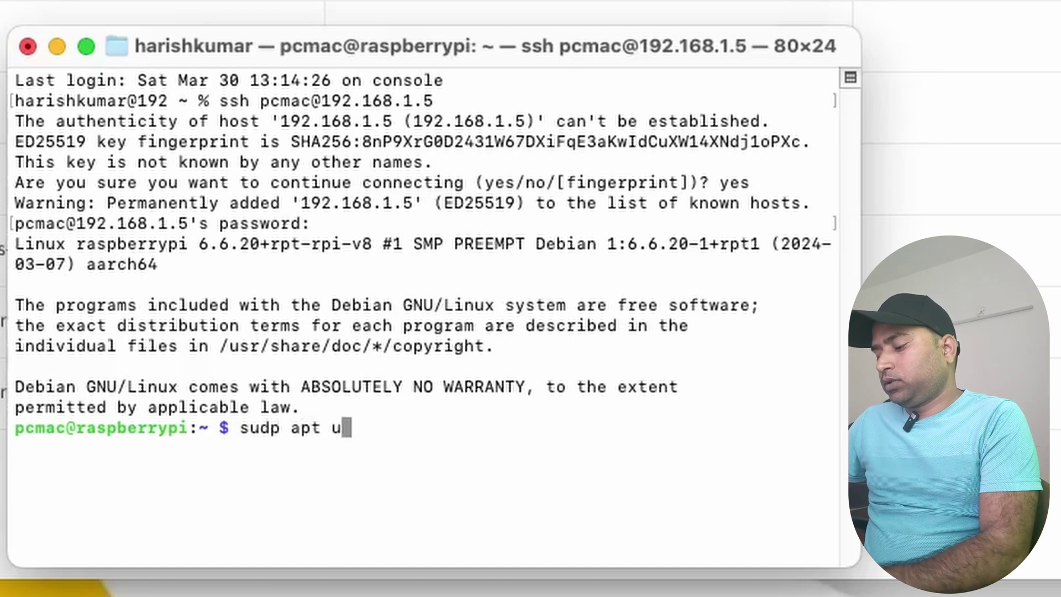
key("Return")
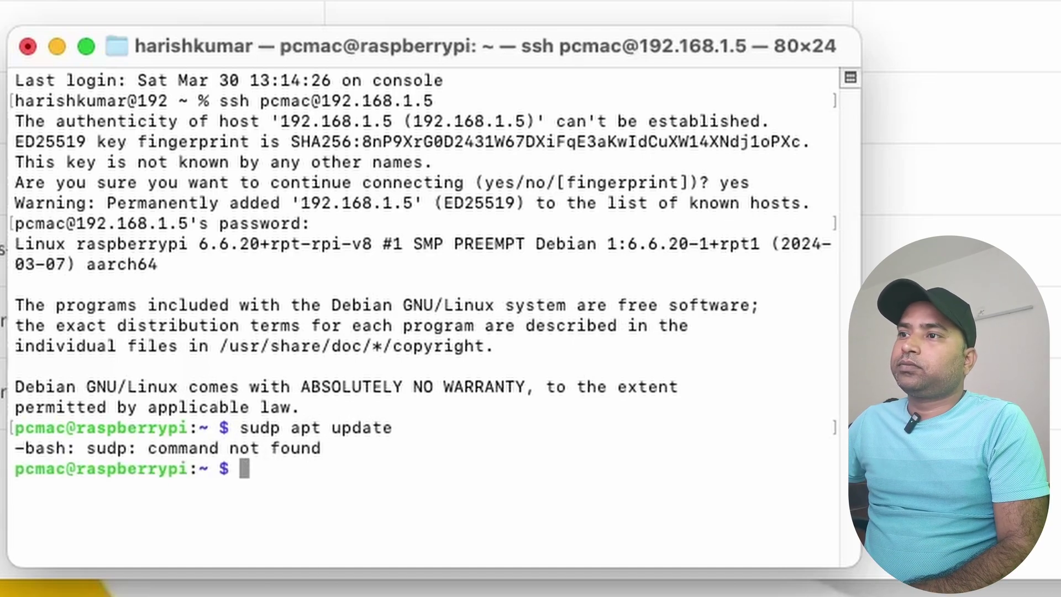
key("Up")
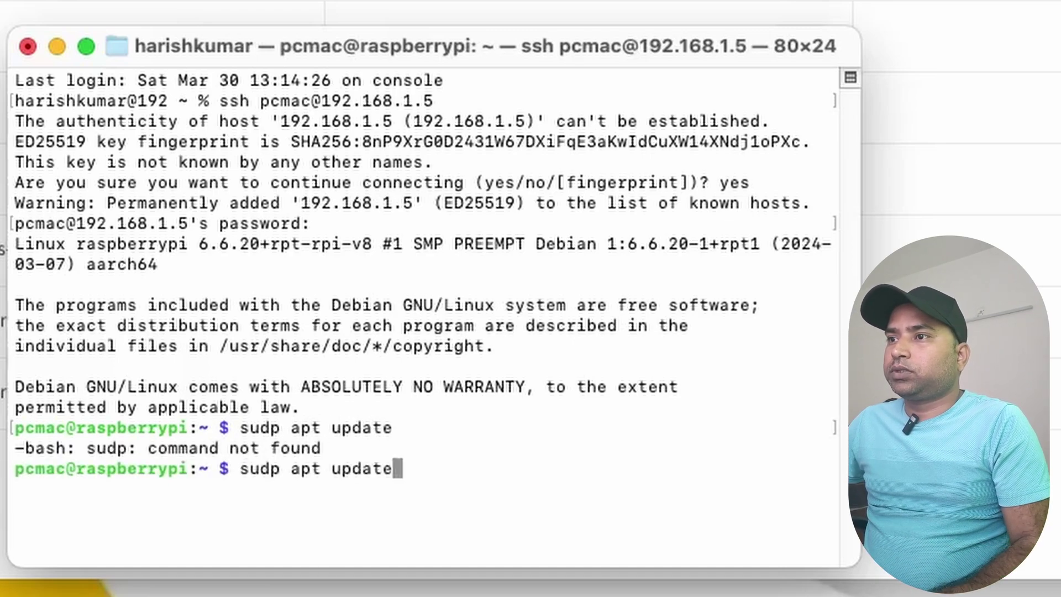
key("Left")
key("Left")
key("Left")
key("Left")
key("Left")
key("Left")
key("Left")
key("Left")
key("Left")
key("Left")
key("Left")
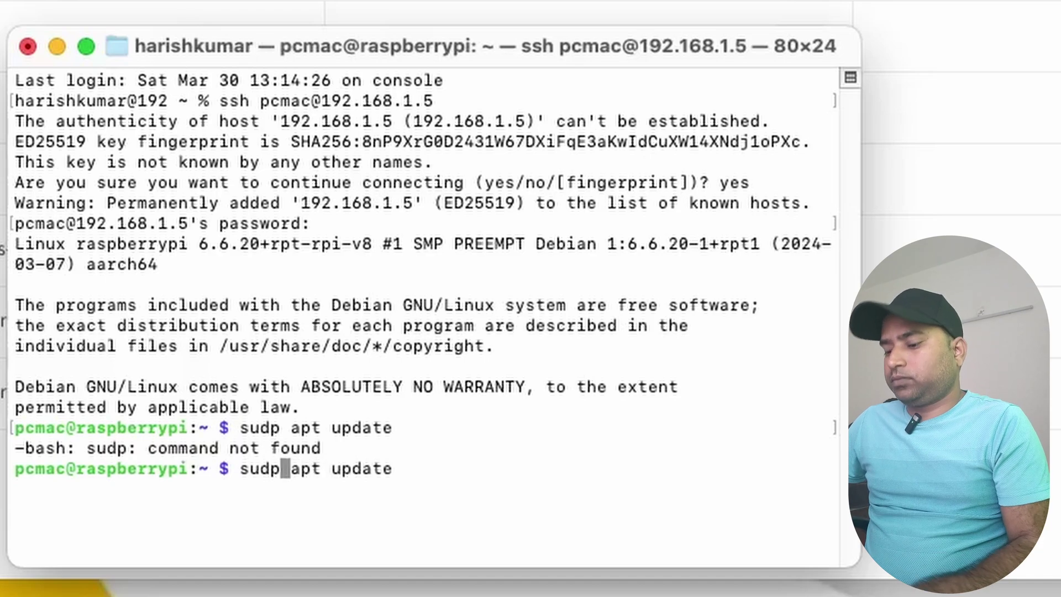
key("BackSpace")
type("o")
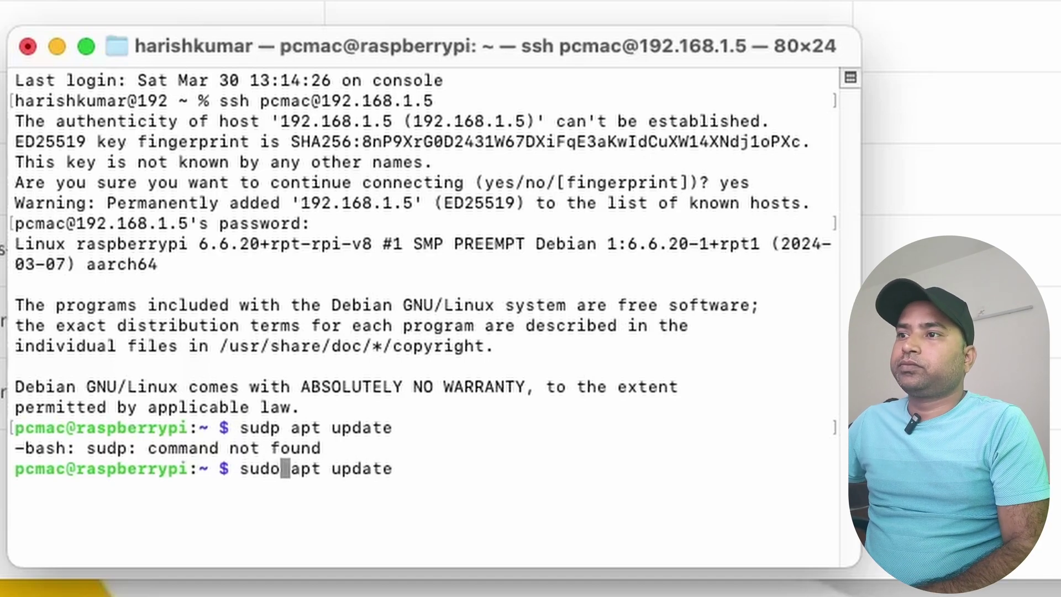
key("Return")
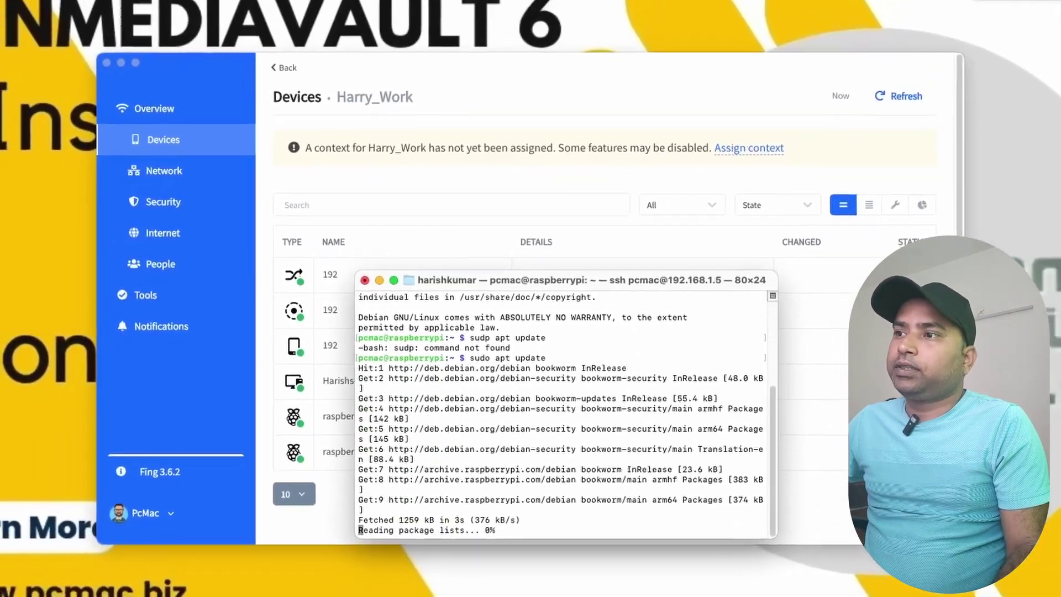
Close Fing Desktop and search Google in Safari for 'openmediavault raspberry pi'
left_click(186, 106)
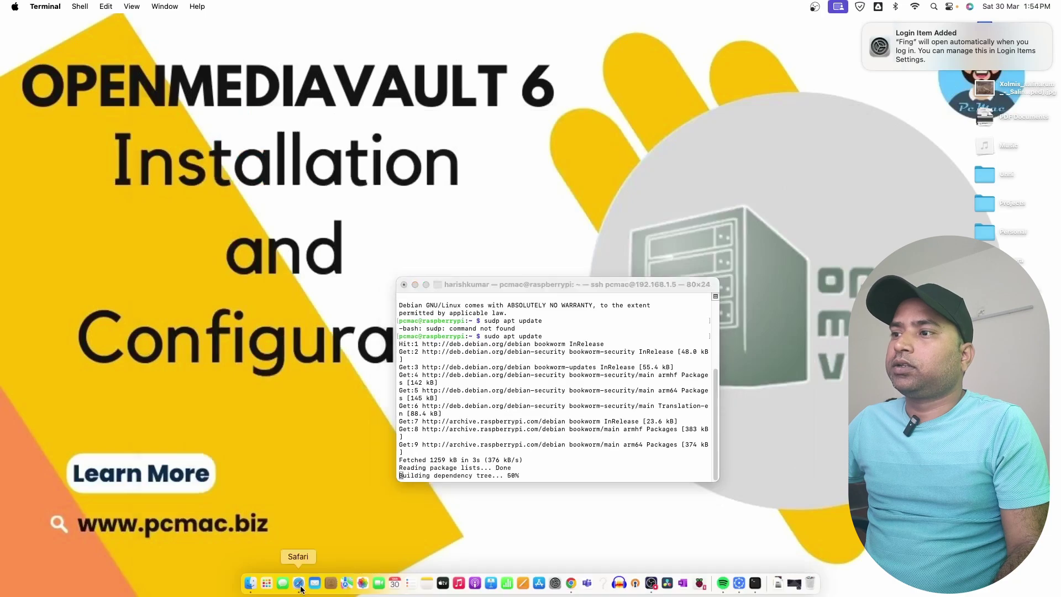
left_click(299, 586)
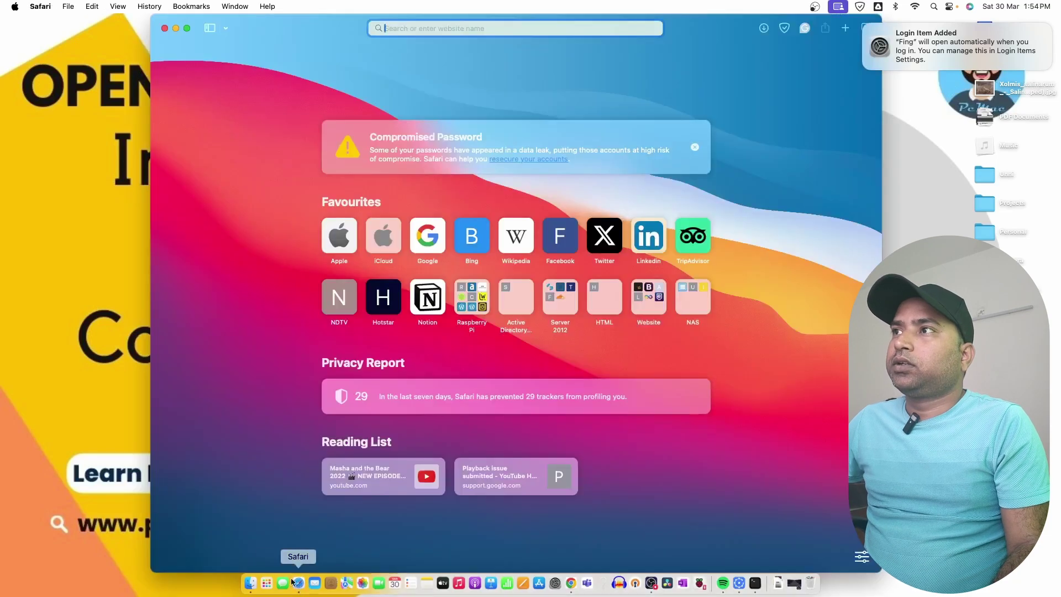
type("ope")
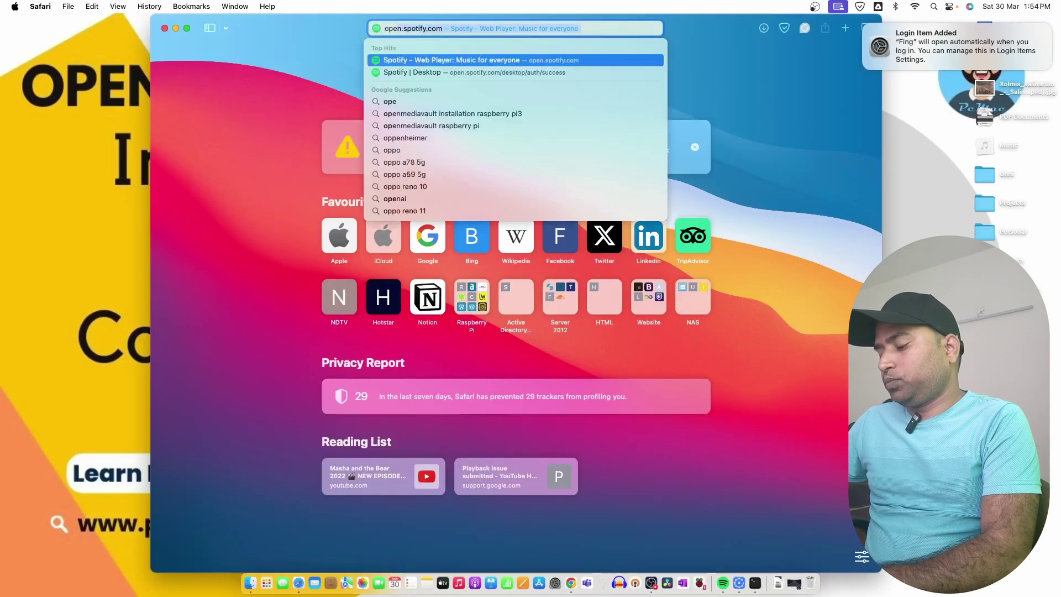
type("nmediavault")
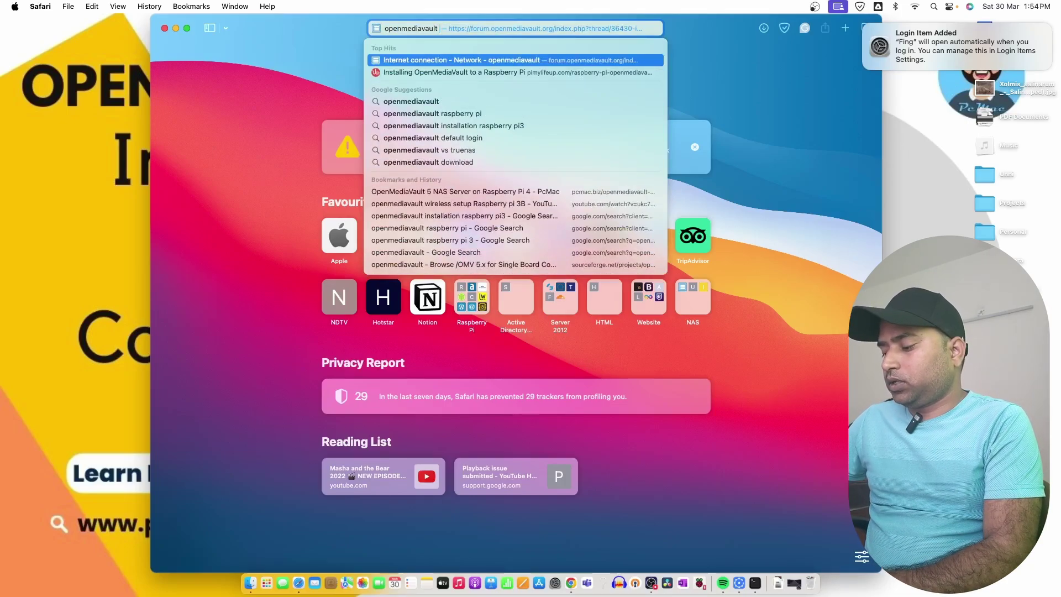
type(" raps")
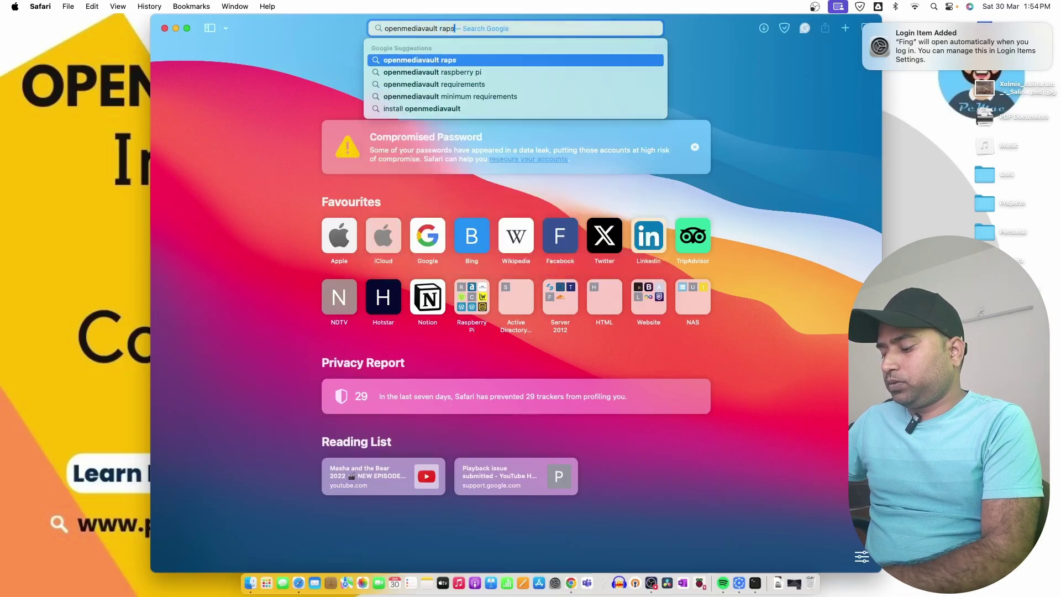
key("Down")
key("Down")
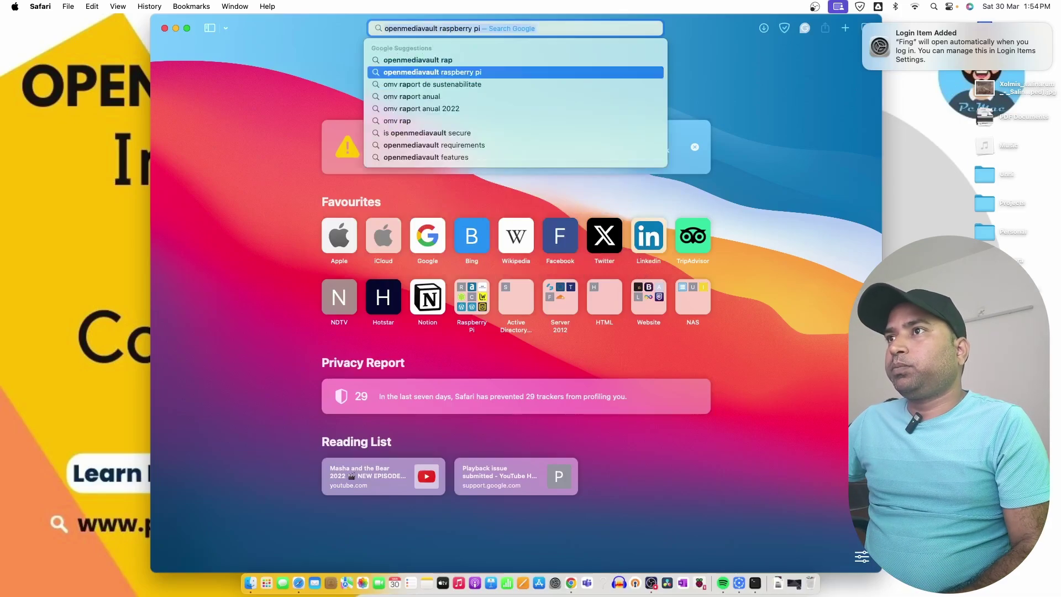
key("Return")
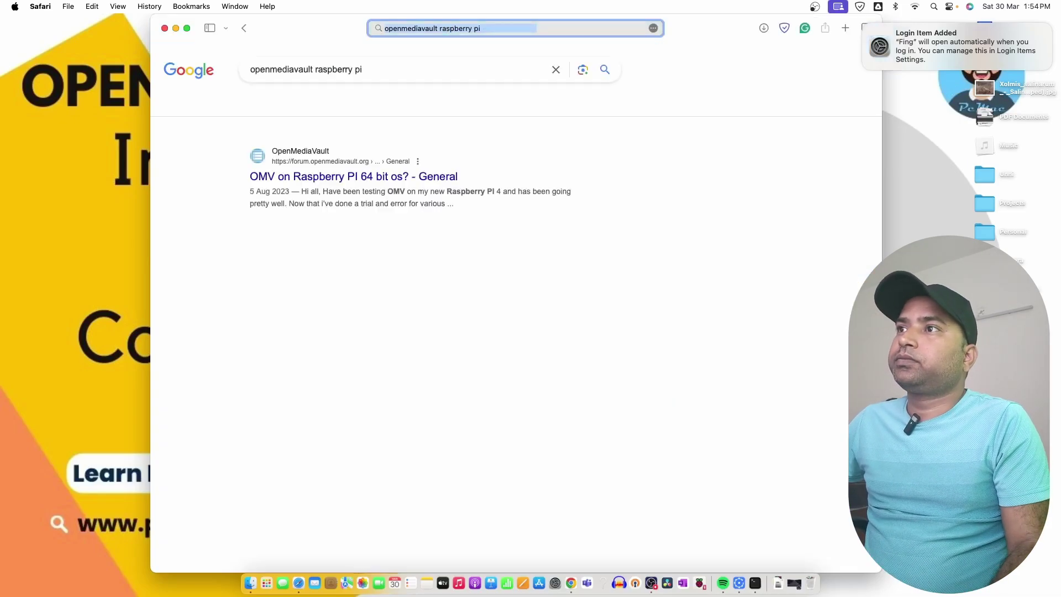
Open the 'OMV on Raspberry PI 64 bit os?' post and copy its wget install command
left_click(382, 176)
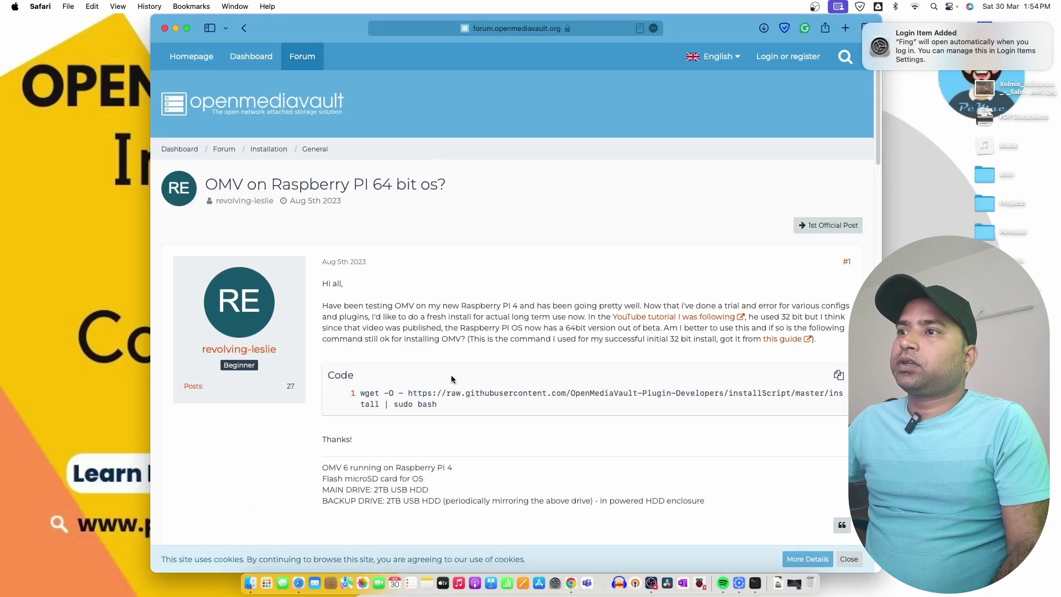
left_click_drag(437, 404, 362, 394)
right_click(363, 395)
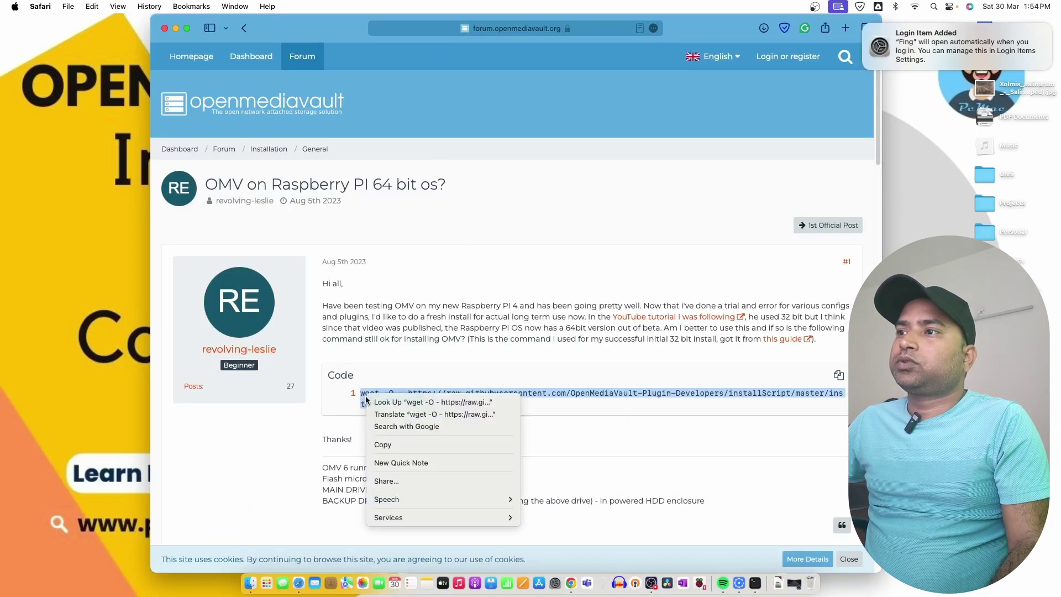
left_click(397, 445)
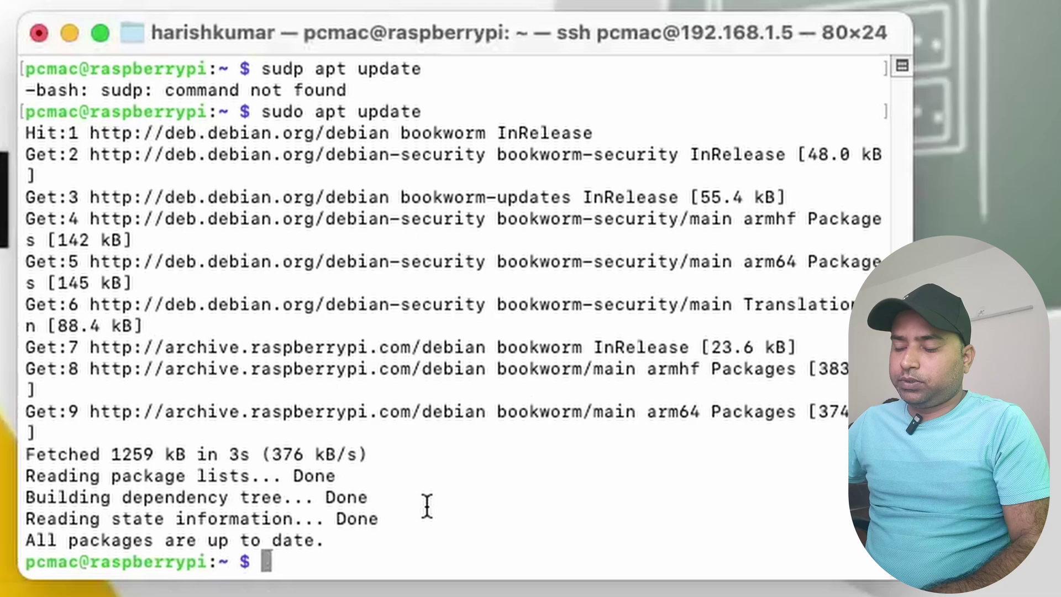
Turn the recalled apt update command into sudo apt upgrade, fix its misspelling, and run it
key("Up")
key("BackSpace")
key("BackSpace")
key("BackSpace")
key("BackSpace")
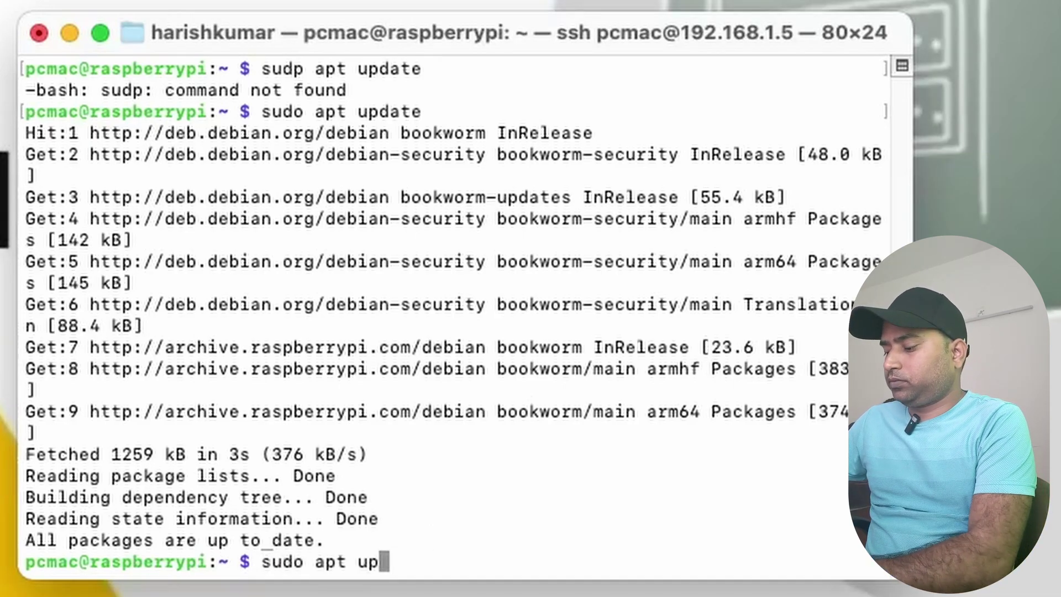
type("grde")
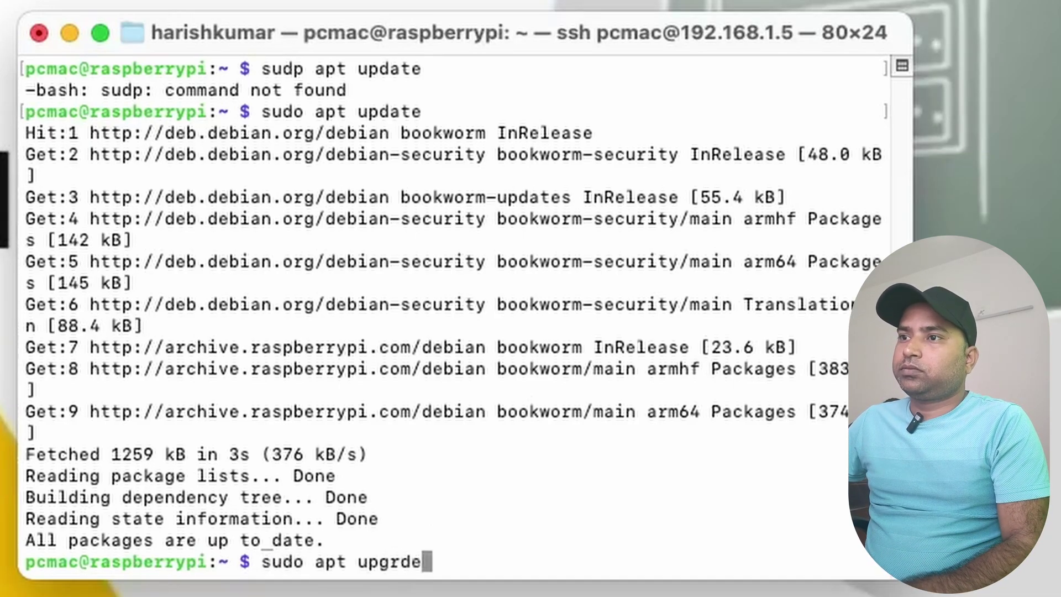
key("BackSpace")
key("BackSpace")
key("BackSpace")
type("ade")
key("Return")
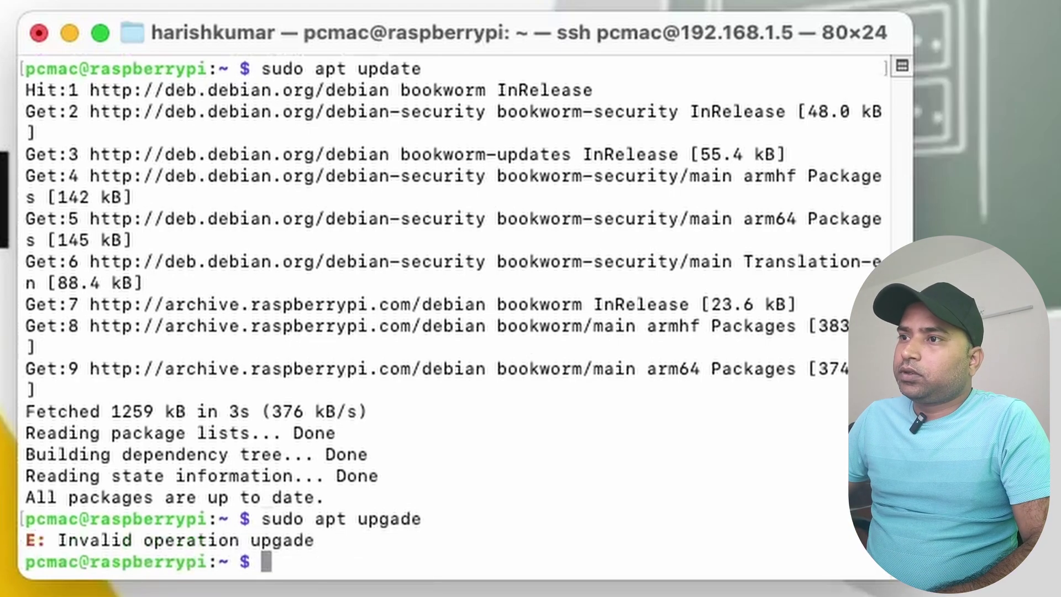
key("Up")
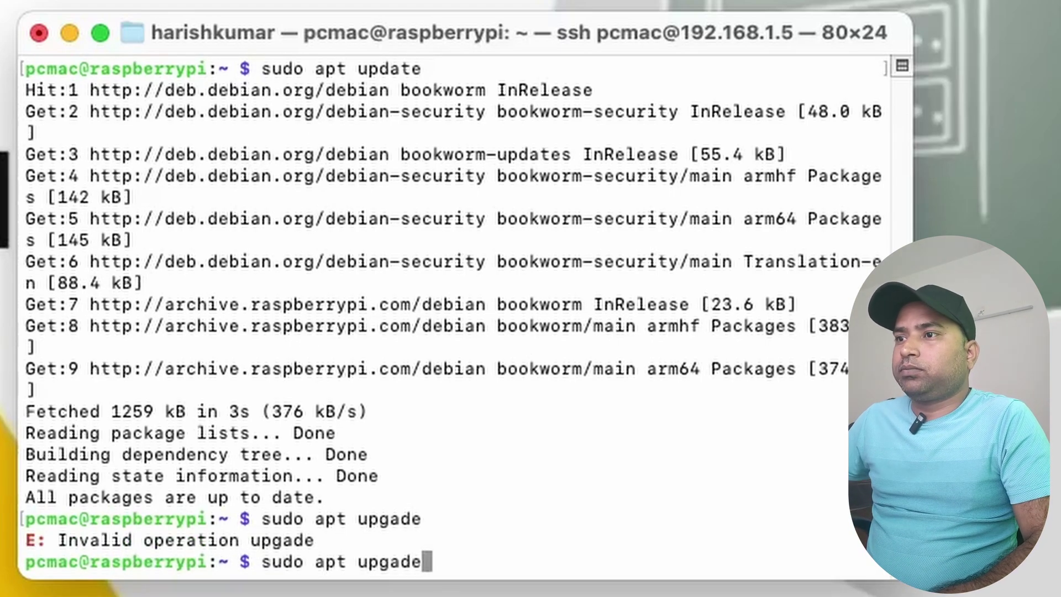
key("Left")
key("Left")
key("Left")
key("Left")
key("Right")
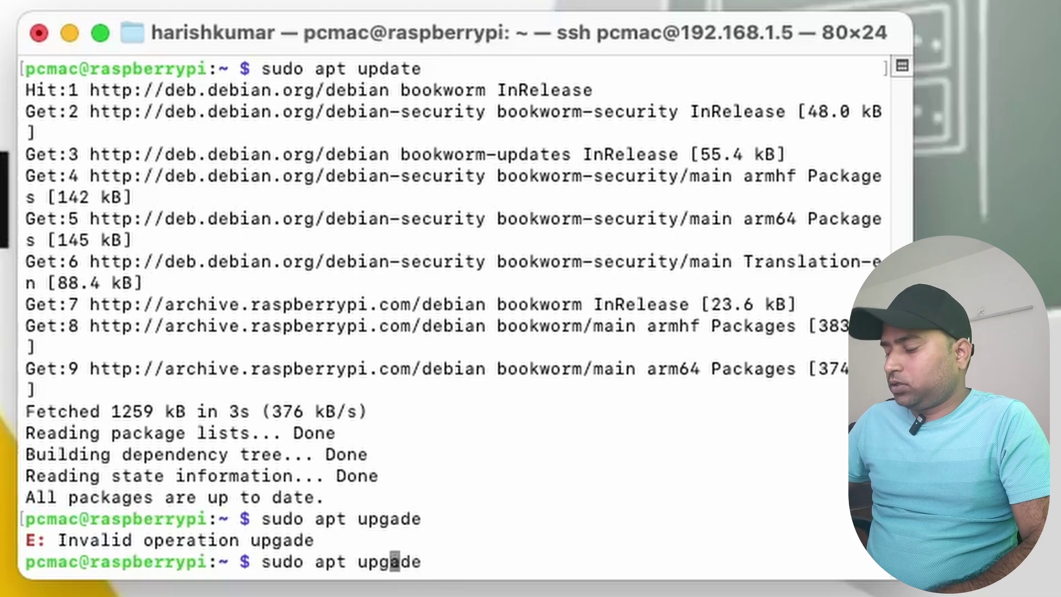
type("r")
key("Return")
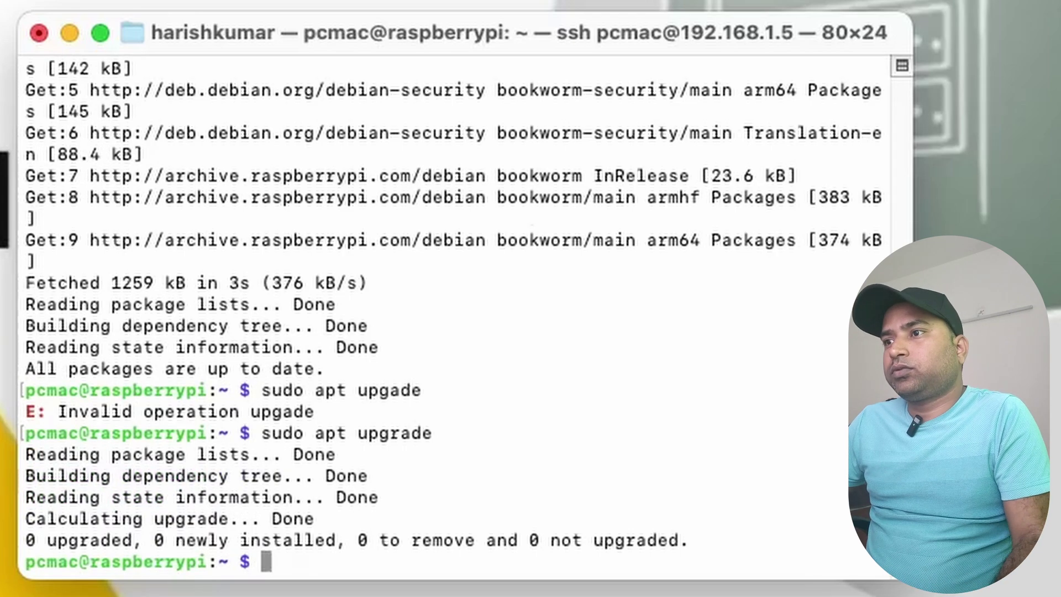
Paste the copied wget OpenMediaVault install command at the Pi's prompt and run it
right_click(373, 561)
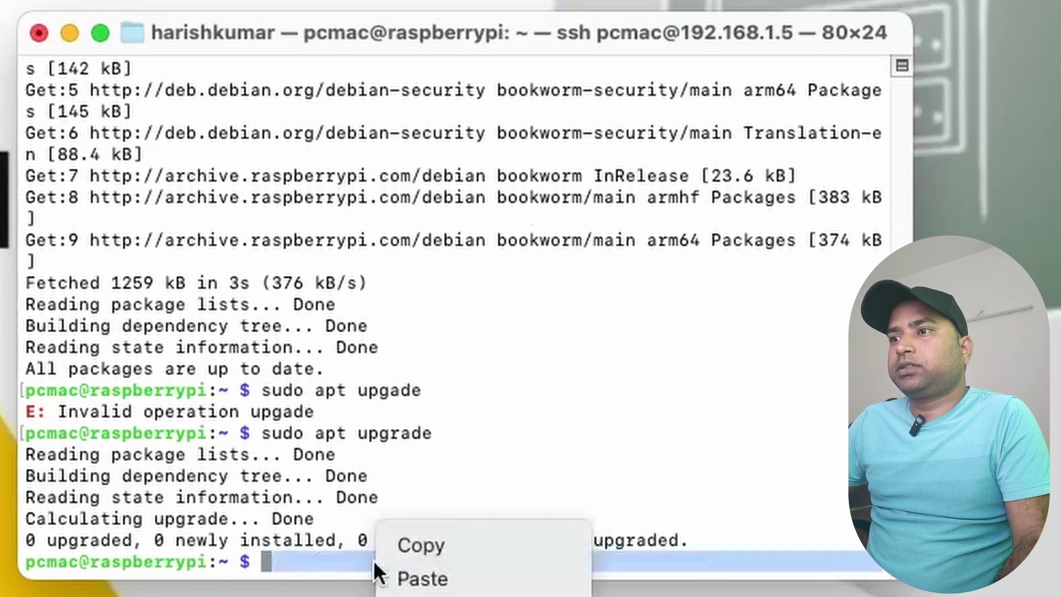
left_click(420, 577)
key("Return")
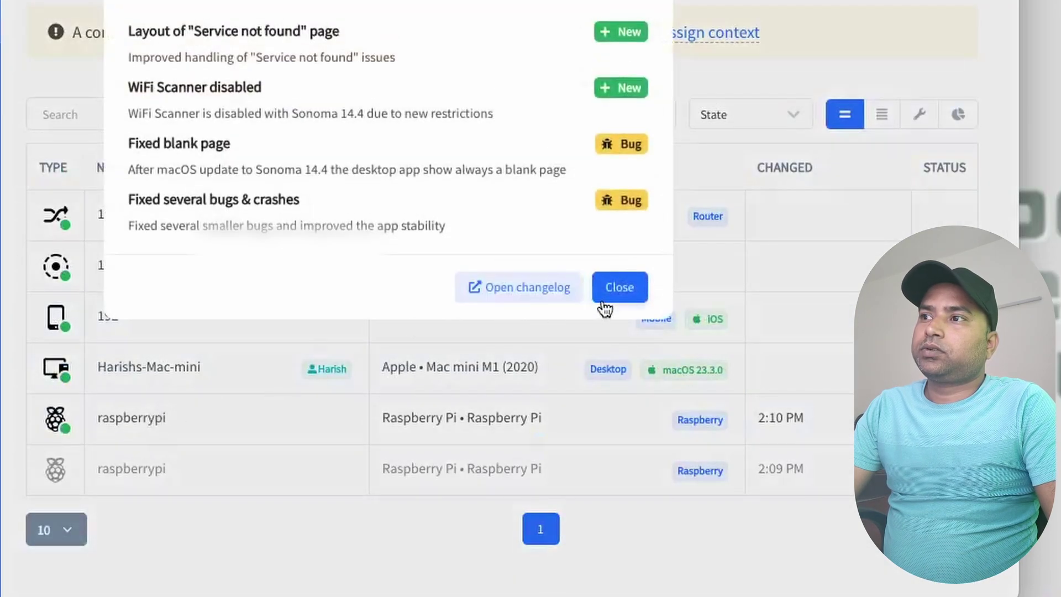
Close Fing's changelog dialog and open the raspberrypi device's details
left_click(608, 296)
left_click(114, 419)
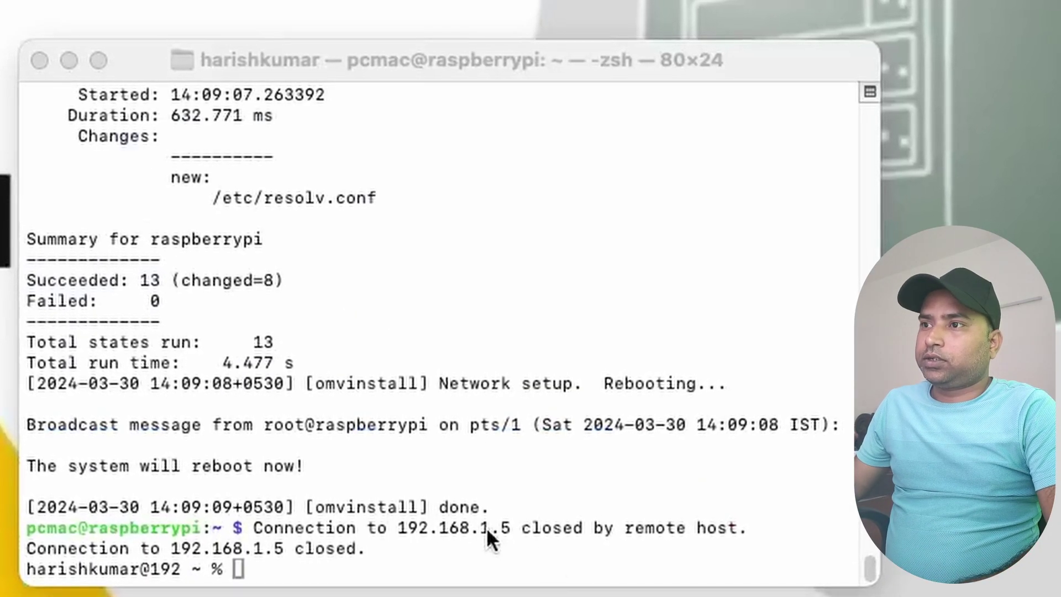
left_click(486, 526)
key("Up")
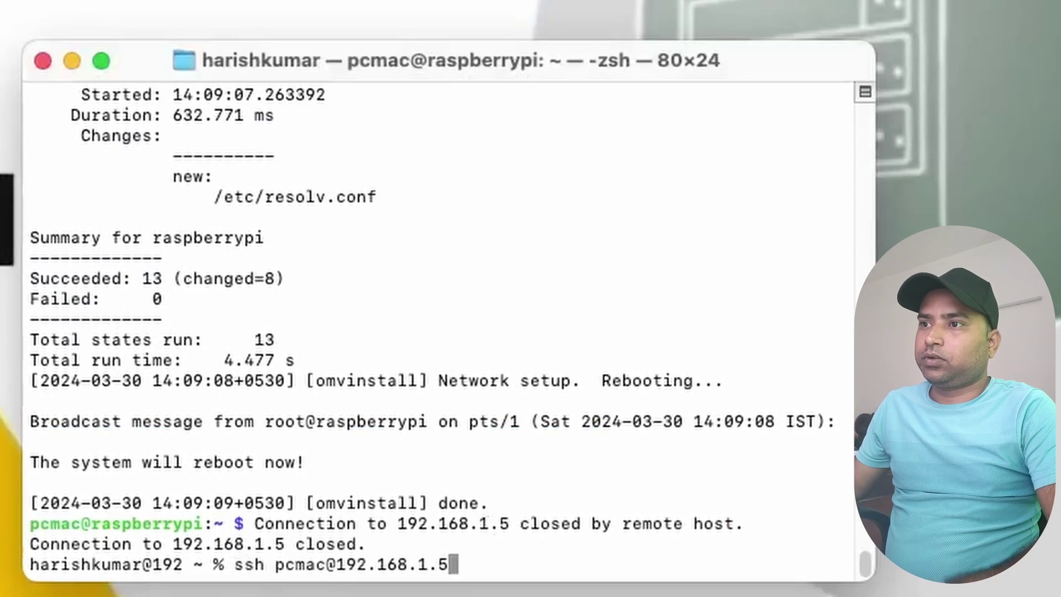
key("Return")
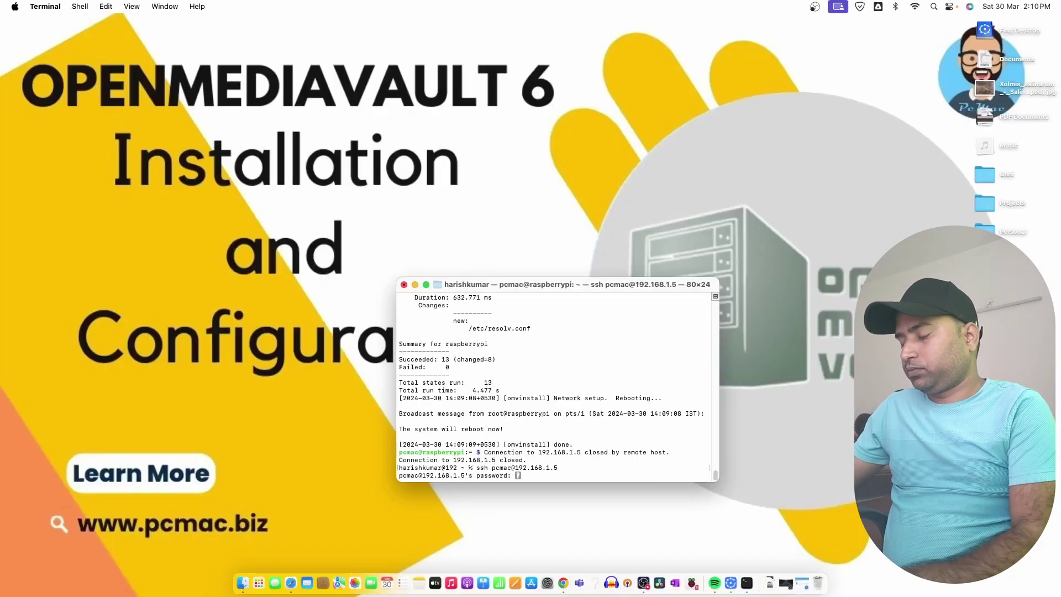
key("Return")
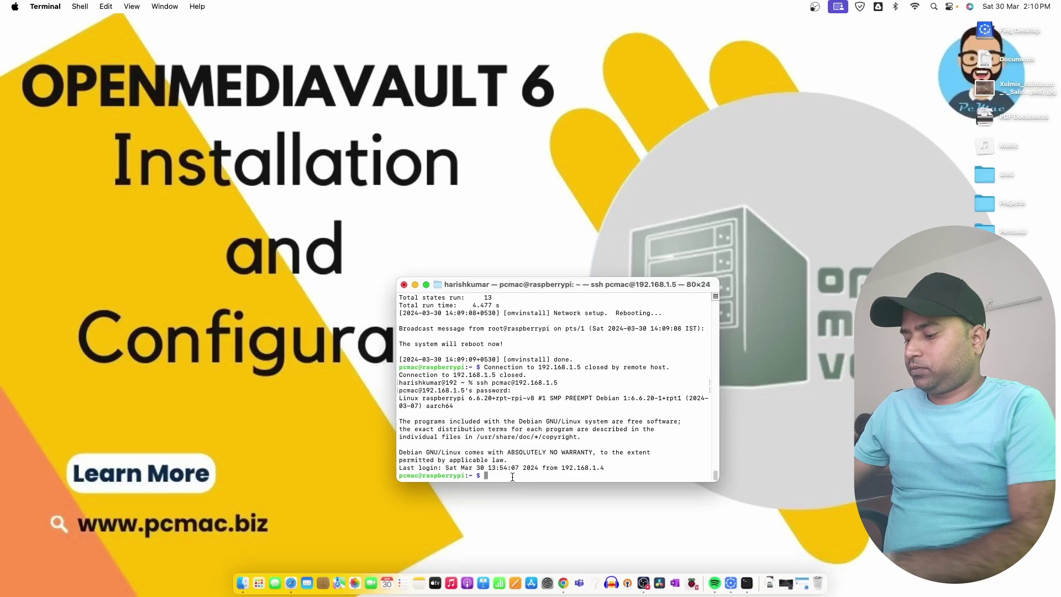
type("sudo apt update")
key("Return")
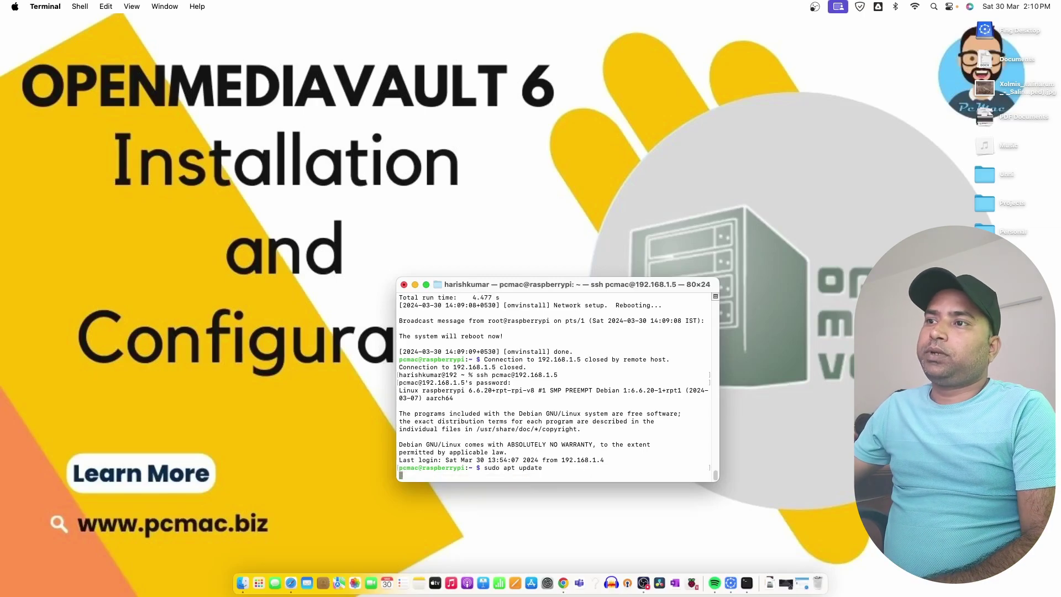
key("Up")
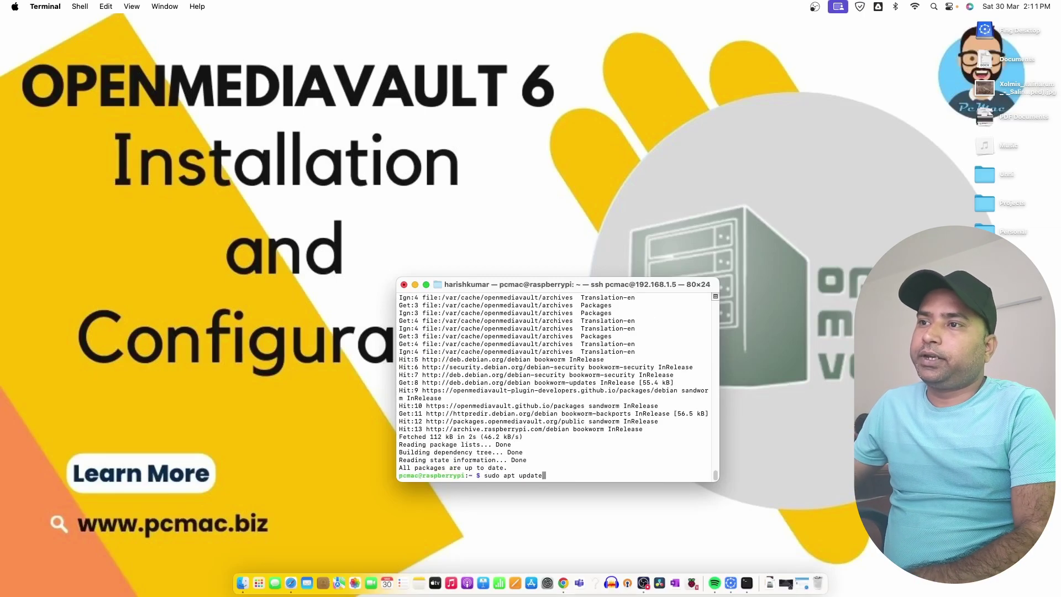
type("de")
key("Return")
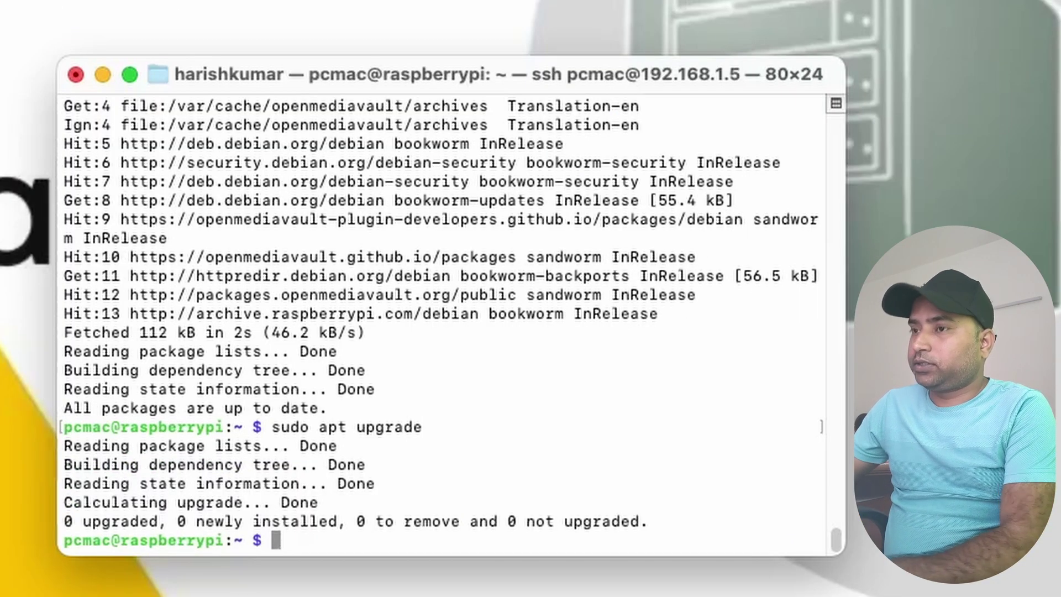
Exit the SSH session and the local shell, then close the Terminal window
type("exit")
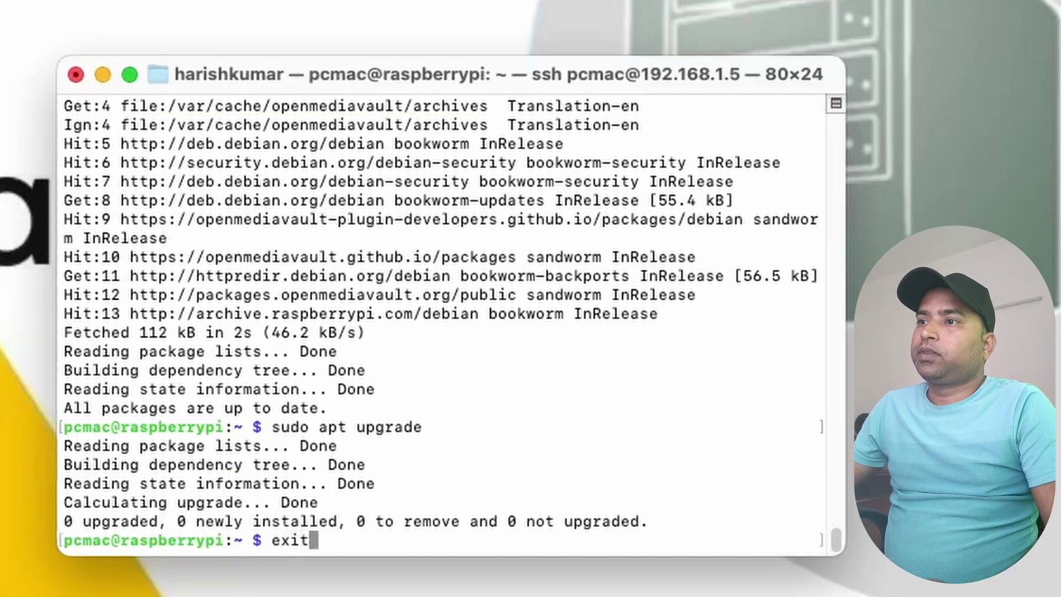
key("Return")
type("exit")
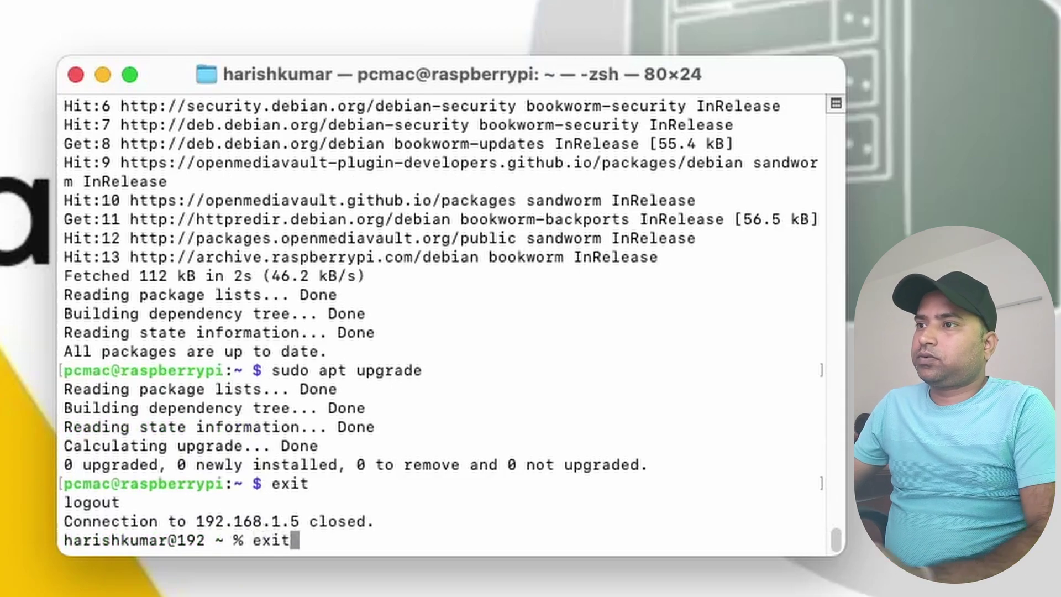
key("Return")
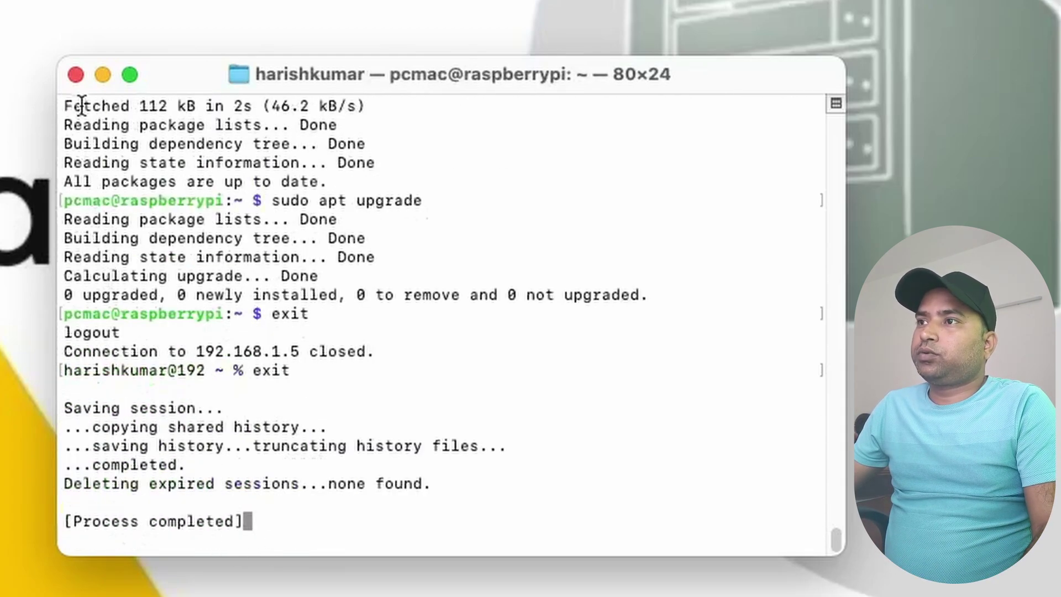
left_click(75, 75)
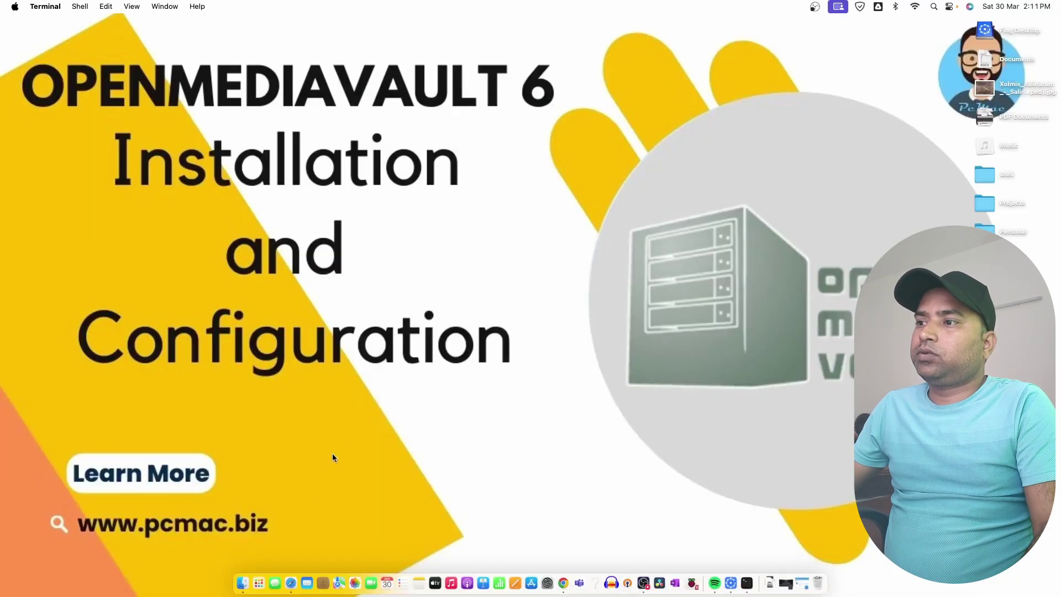
Load the openmediavault page at 192.168.1.5 in a new Safari tab
left_click(290, 583)
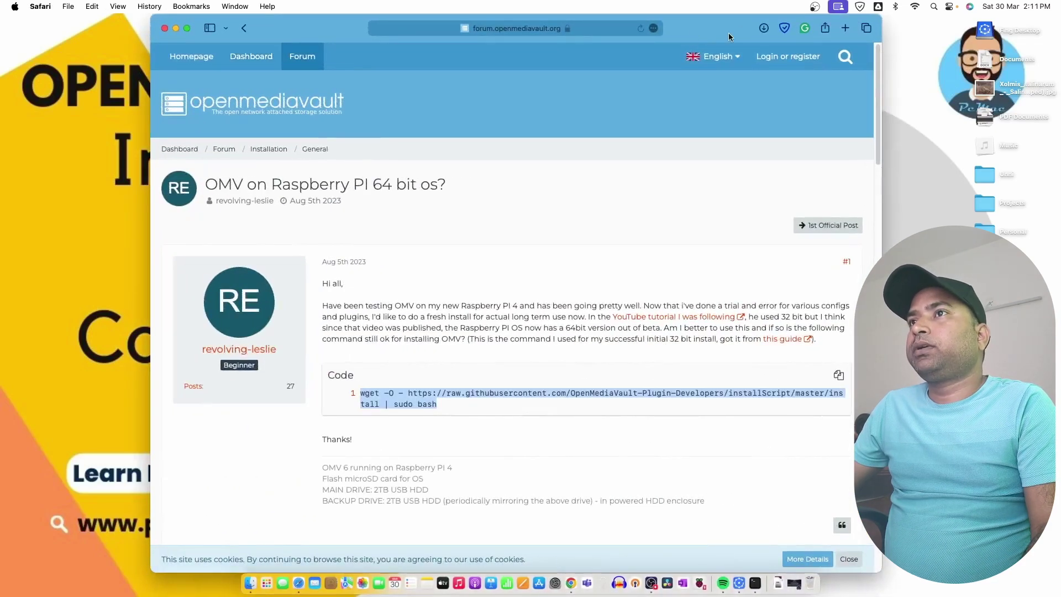
left_click(845, 27)
type("192.168.1.21")
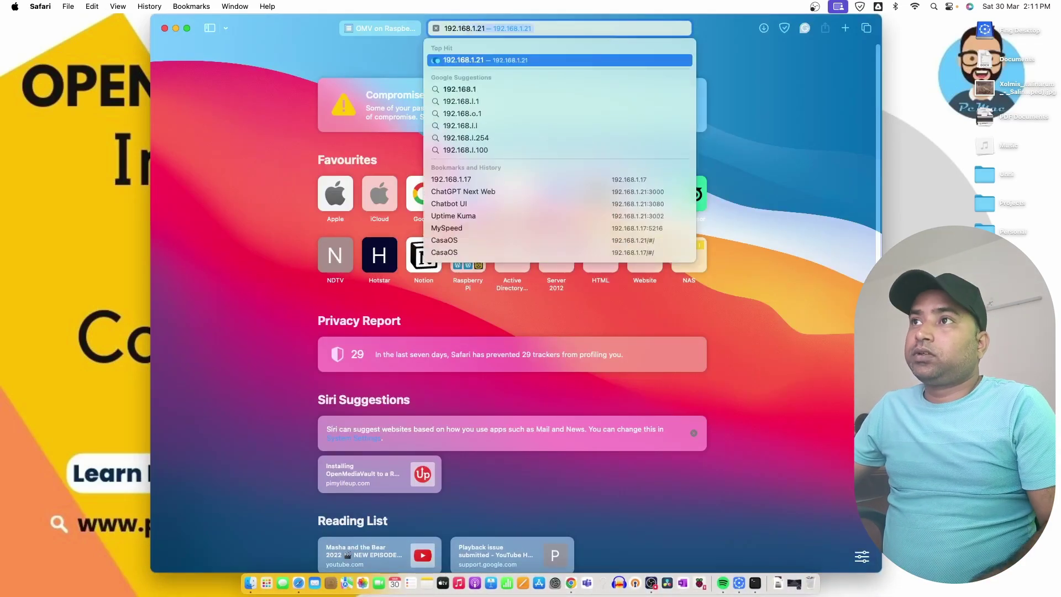
key("BackSpace")
key("BackSpace")
type("5")
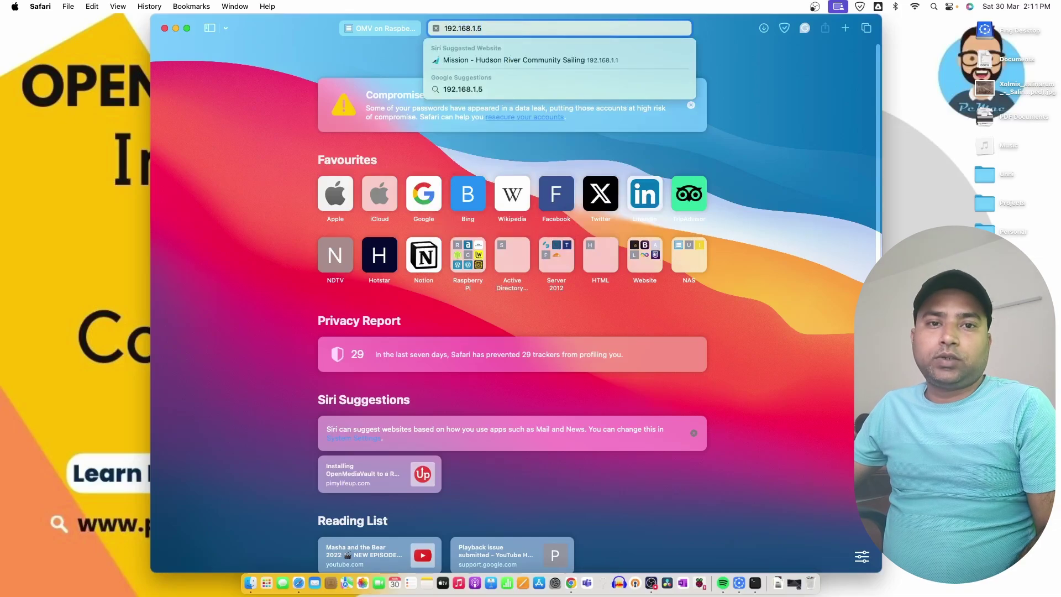
key("Return")
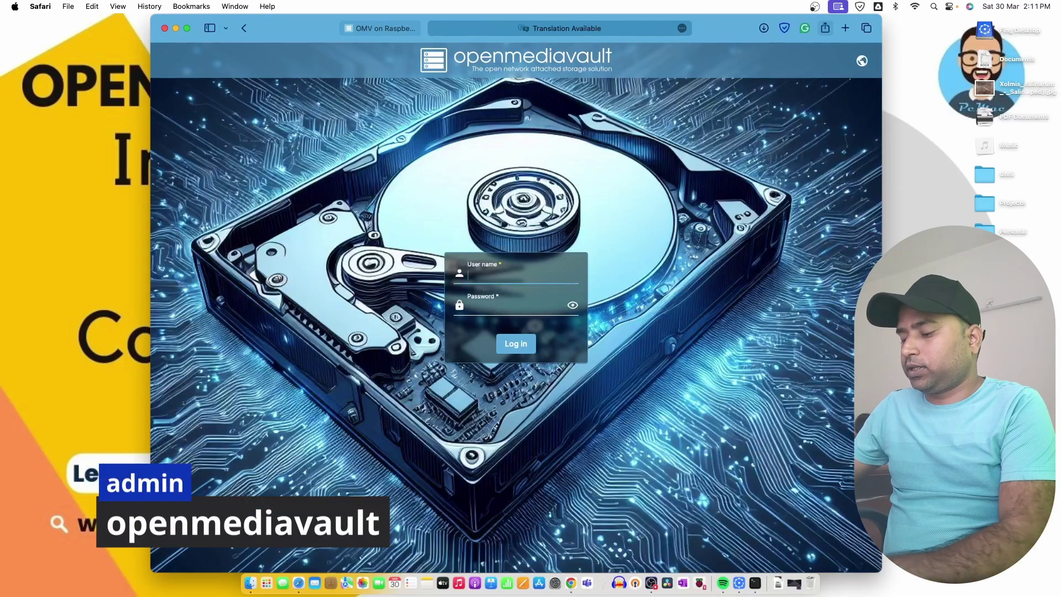
Sign in as admin with the default password
type("admin")
key("Tab")
type("openmed")
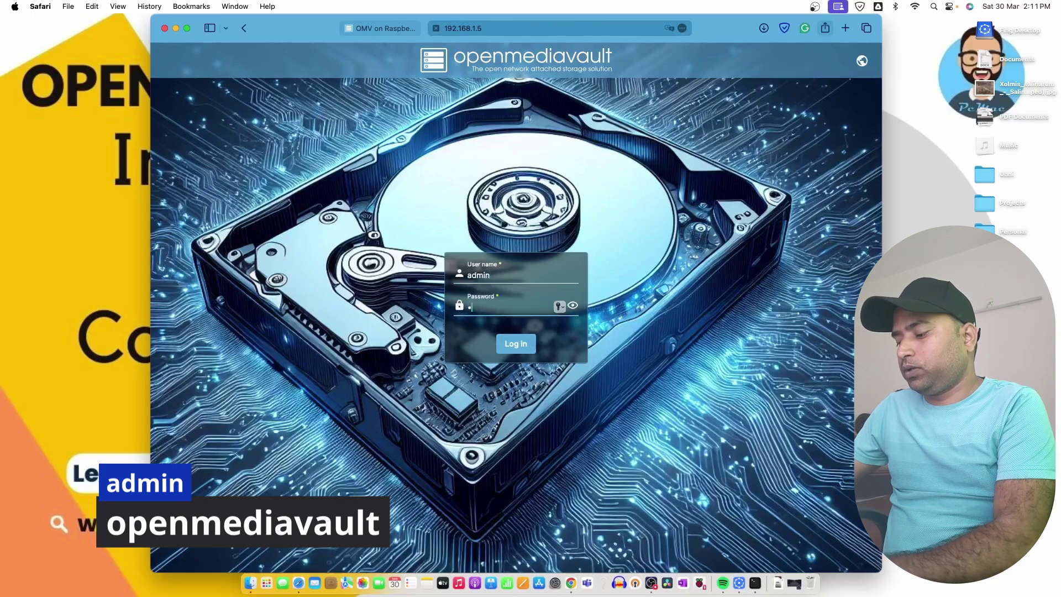
type("iavault")
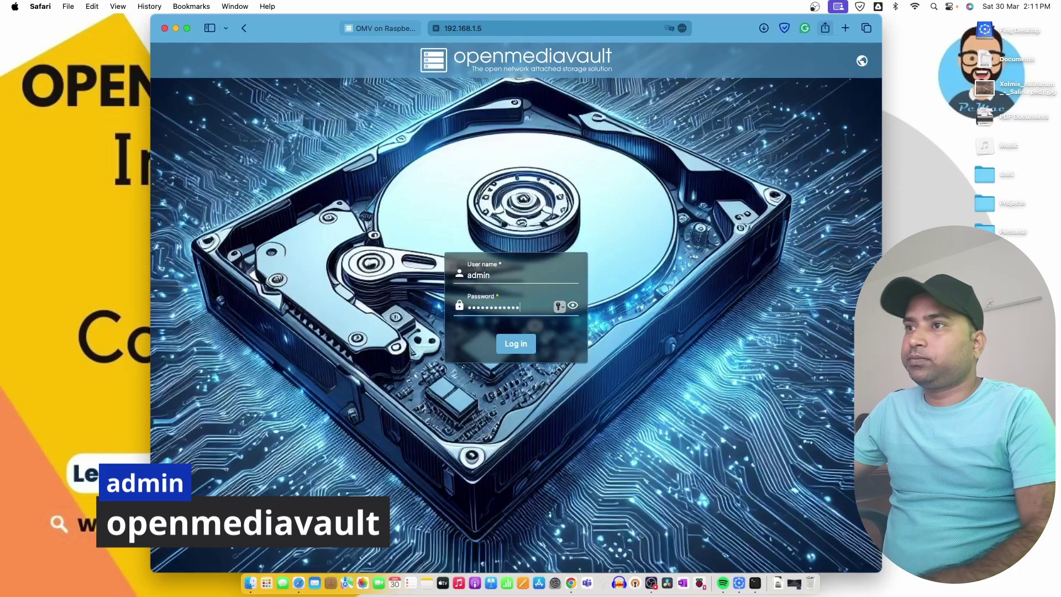
key("Return")
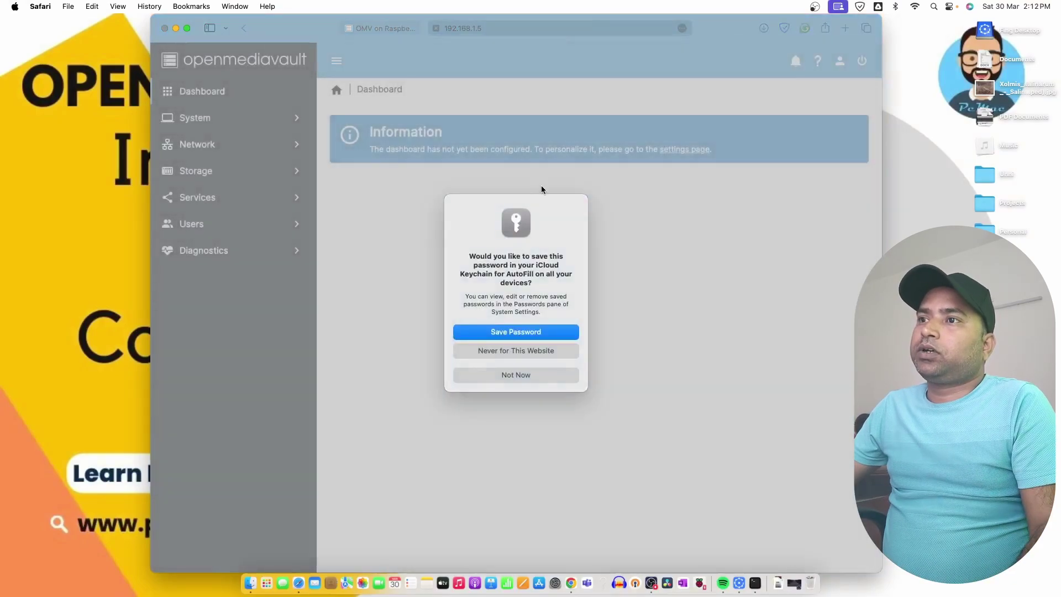
Decline saving the password, dismiss the welcome panel, and reach the Dashboard widget settings
left_click(531, 373)
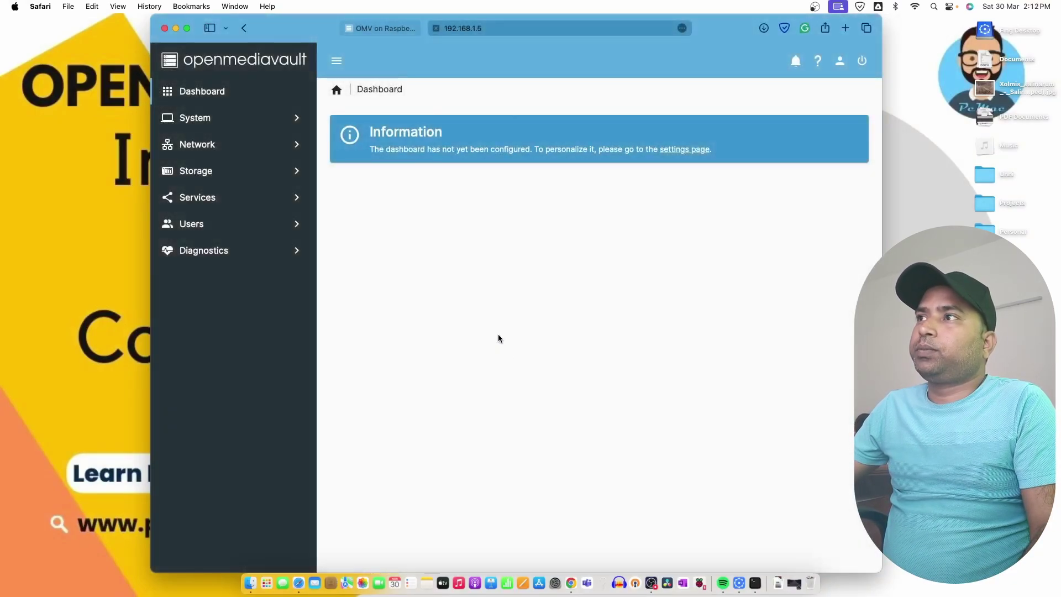
left_click(853, 107)
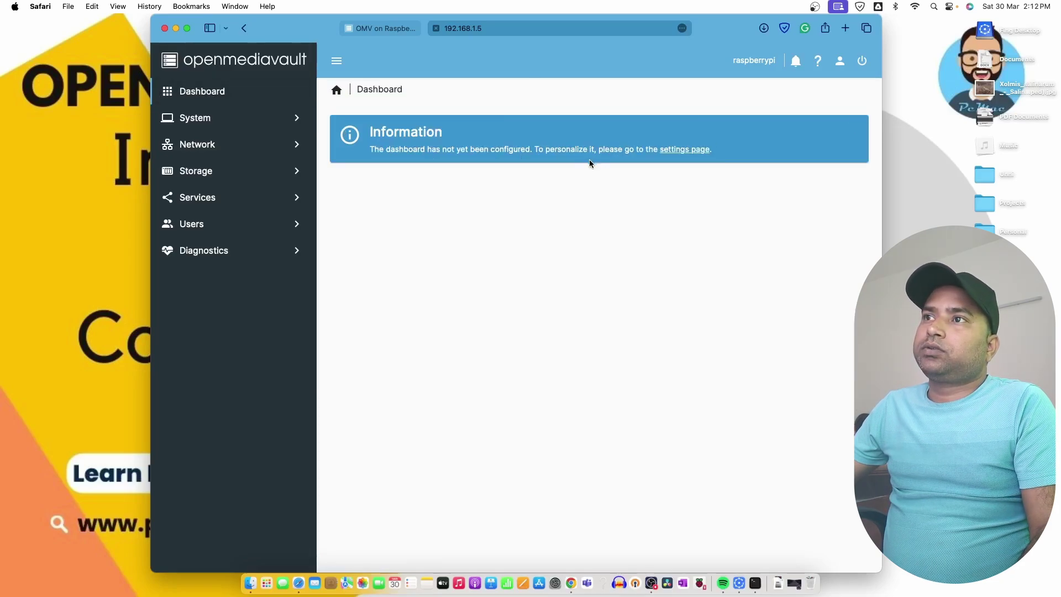
left_click(690, 155)
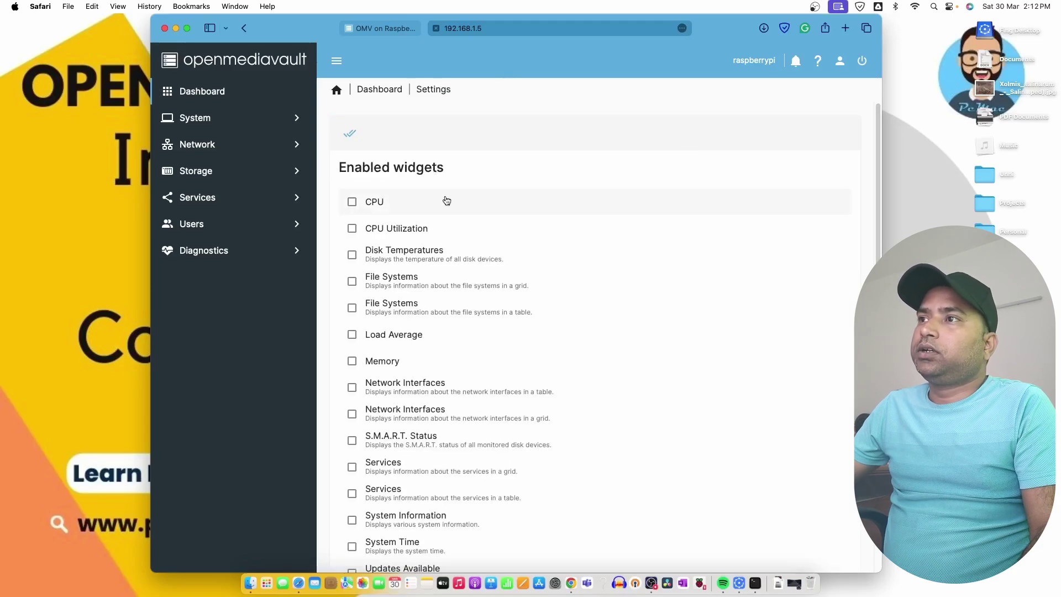
Enable CPU, CPU Utilization, File Systems, Network Interfaces, Updates Available, Uptime and System Information widgets, then save
left_click(351, 226)
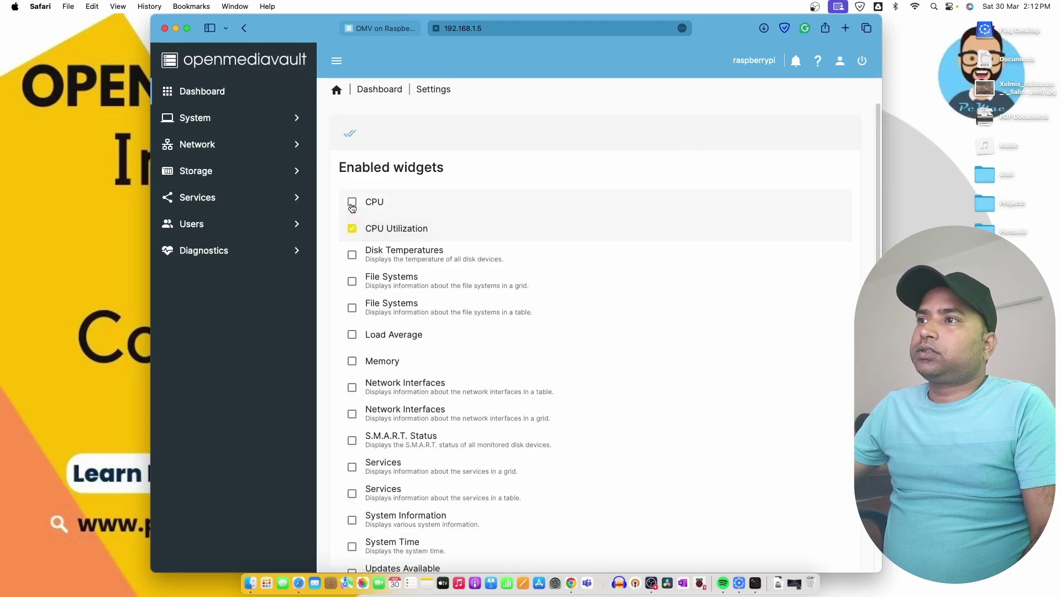
left_click(351, 202)
left_click(353, 282)
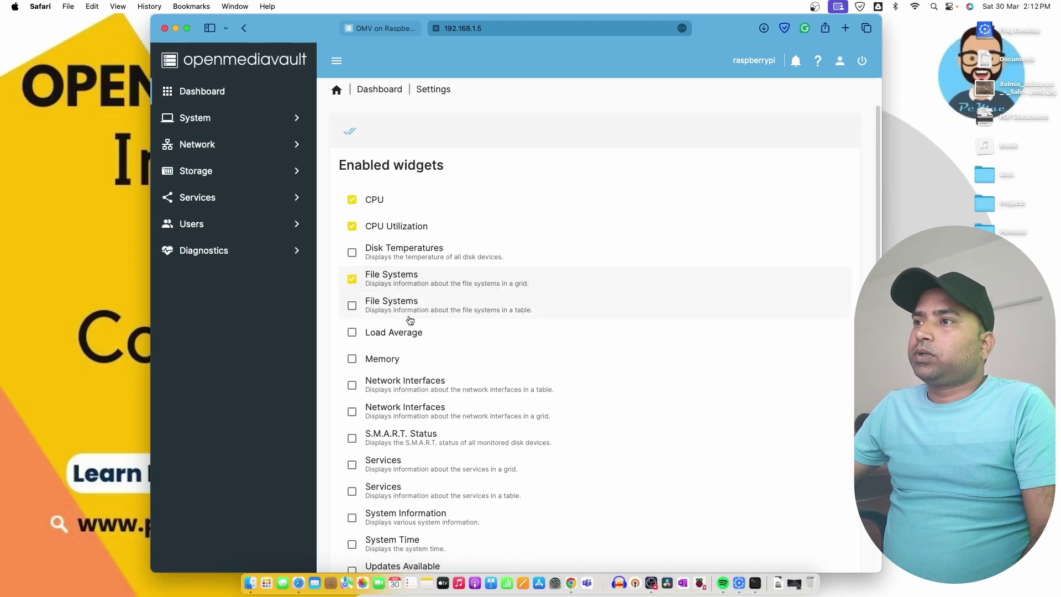
scroll(387, 353, "down", 1)
scroll(398, 348, "down", 2)
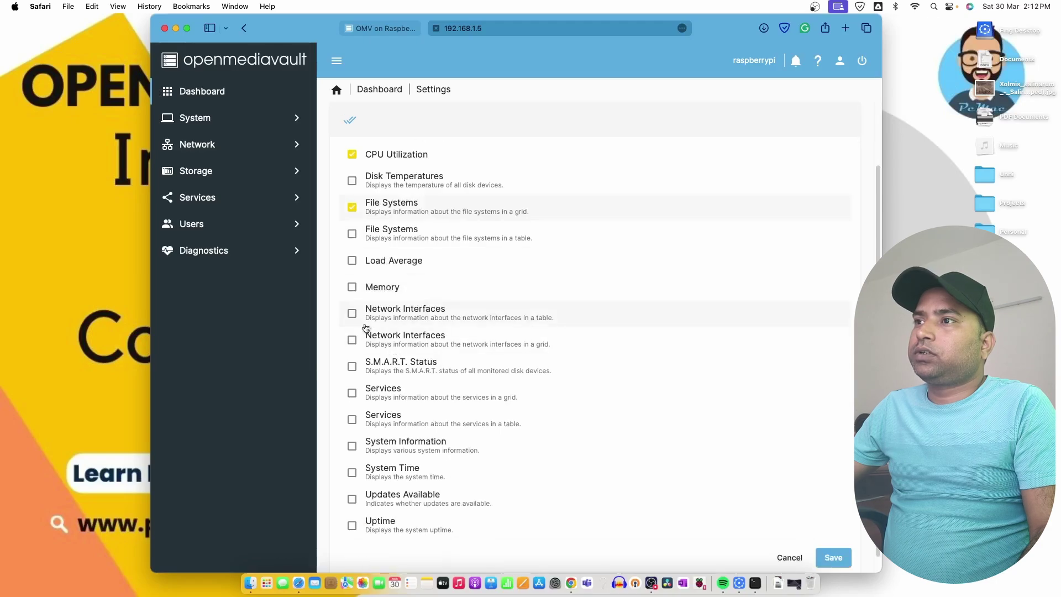
left_click(352, 311)
scroll(450, 336, "down", 1)
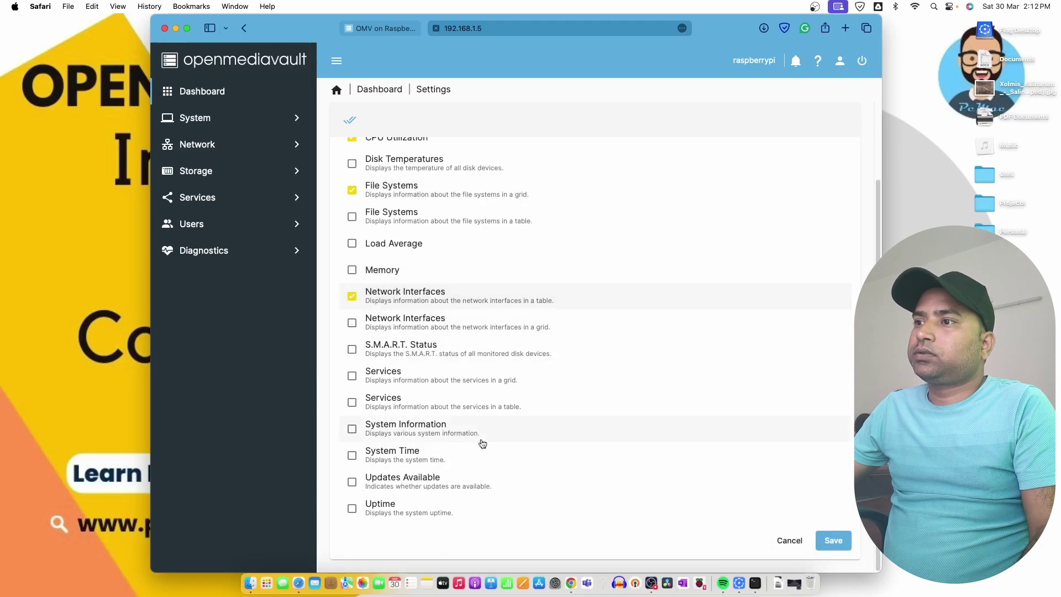
left_click(352, 485)
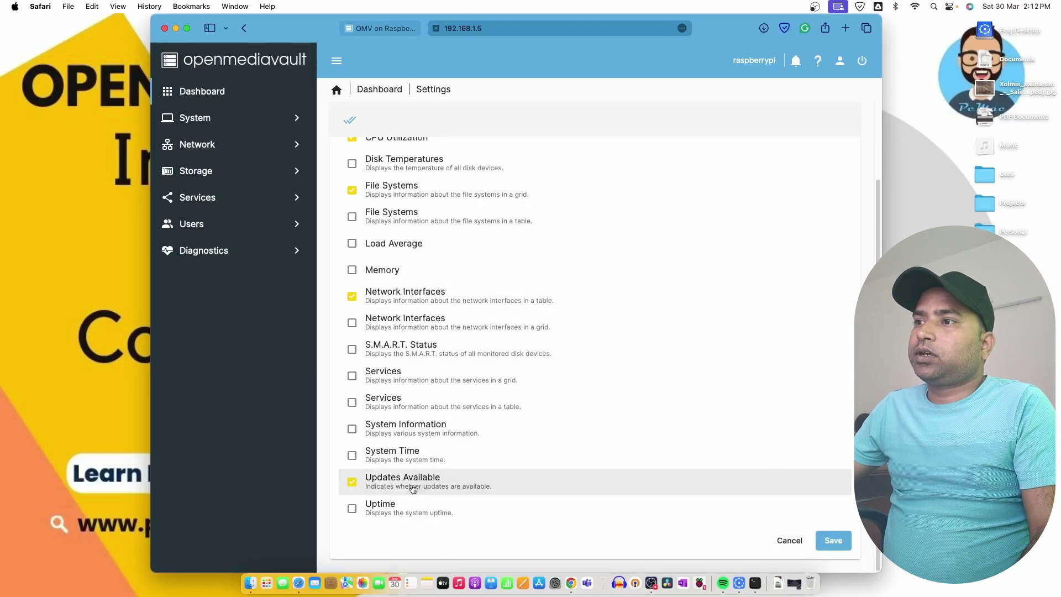
left_click(352, 508)
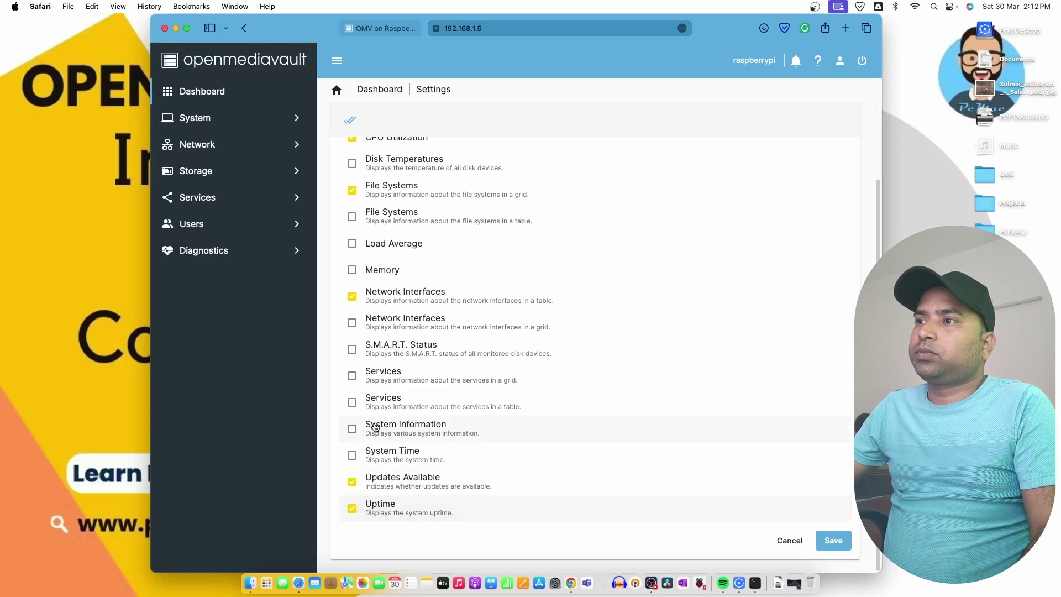
left_click(352, 428)
left_click(834, 541)
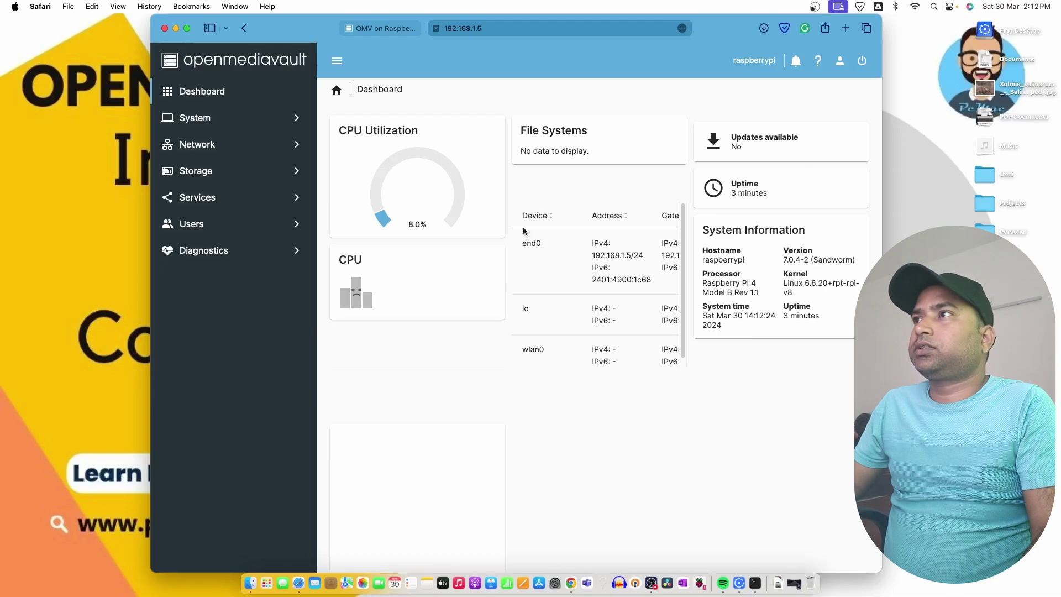
Make Safari full screen and open Network › Interfaces, selecting the eth0 DHCP interface
key("ctrl+super+f")
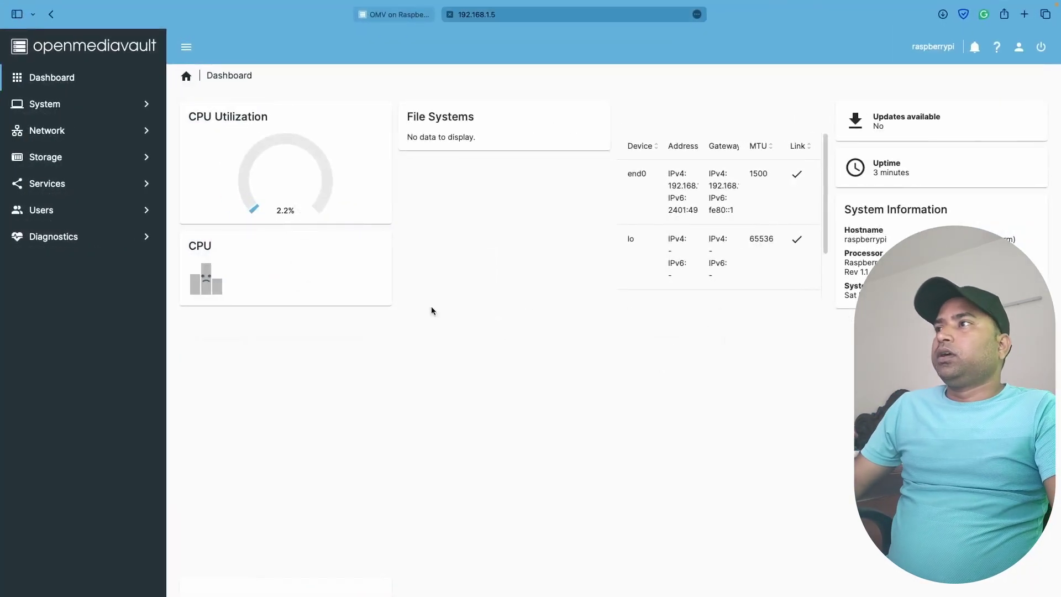
left_click(78, 133)
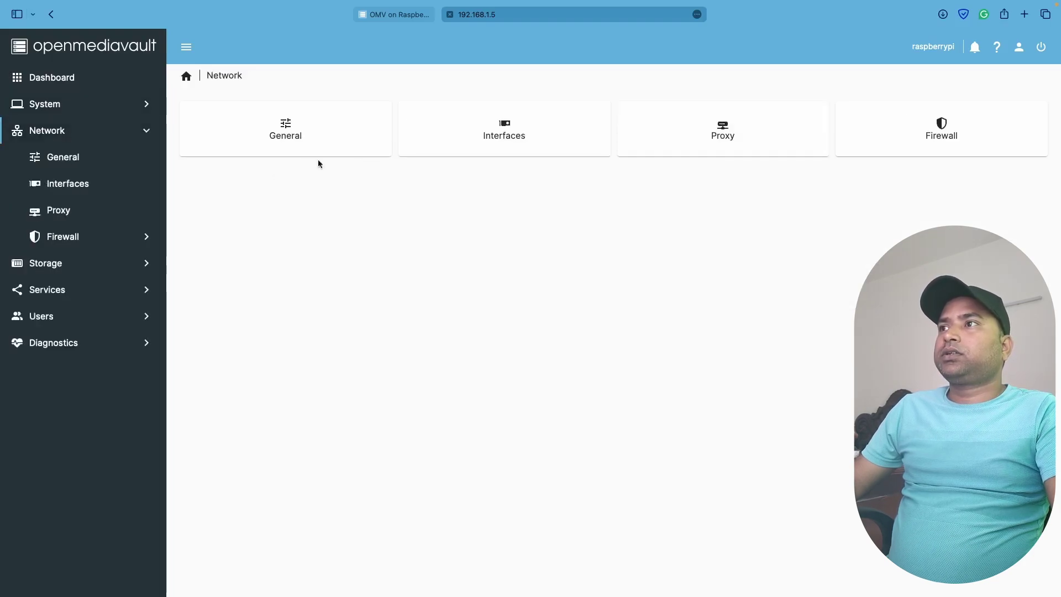
left_click(300, 123)
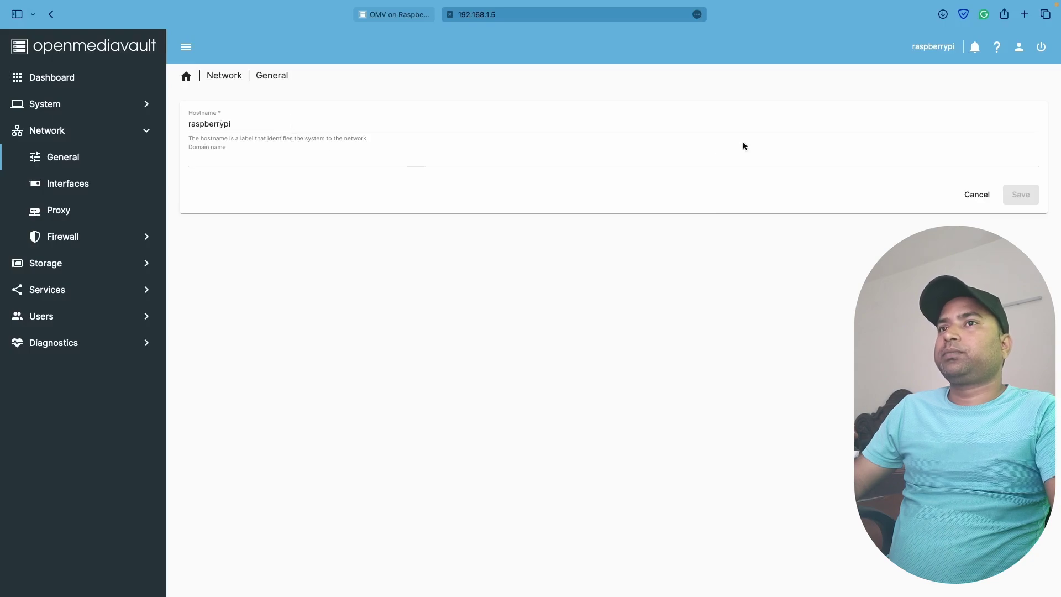
left_click(64, 195)
left_click(286, 194)
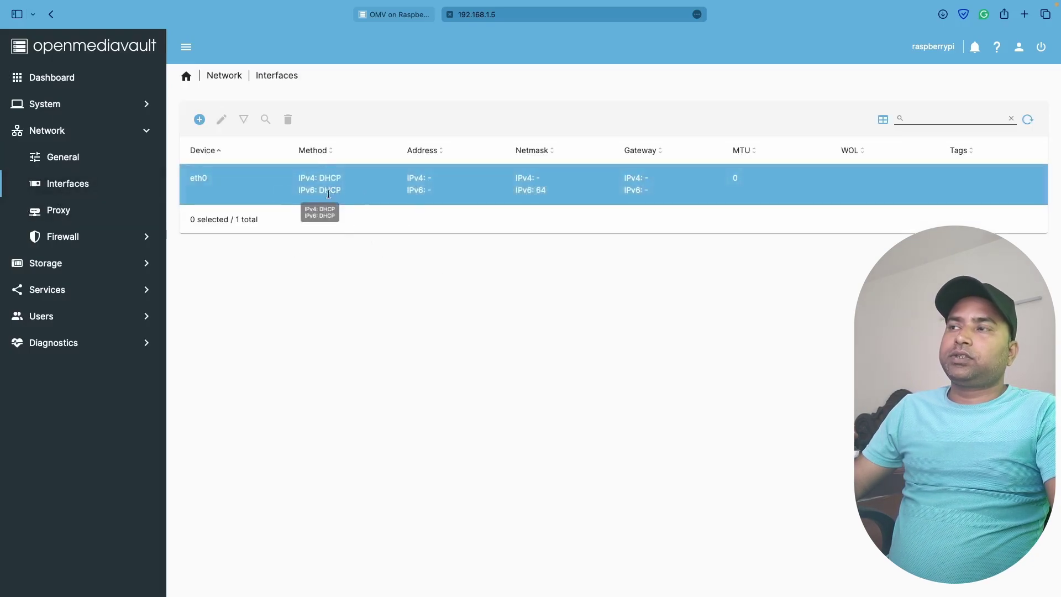
Create a Wi-Fi interface on wlan0, entering the network's SSID and Wi-Fi password
left_click(199, 119)
left_click(228, 179)
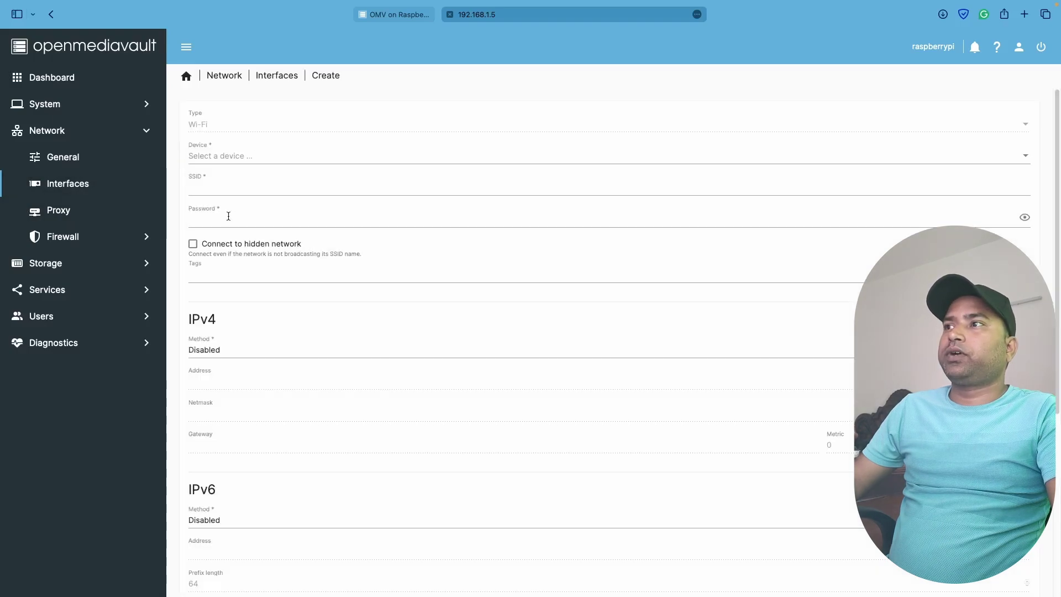
left_click(280, 159)
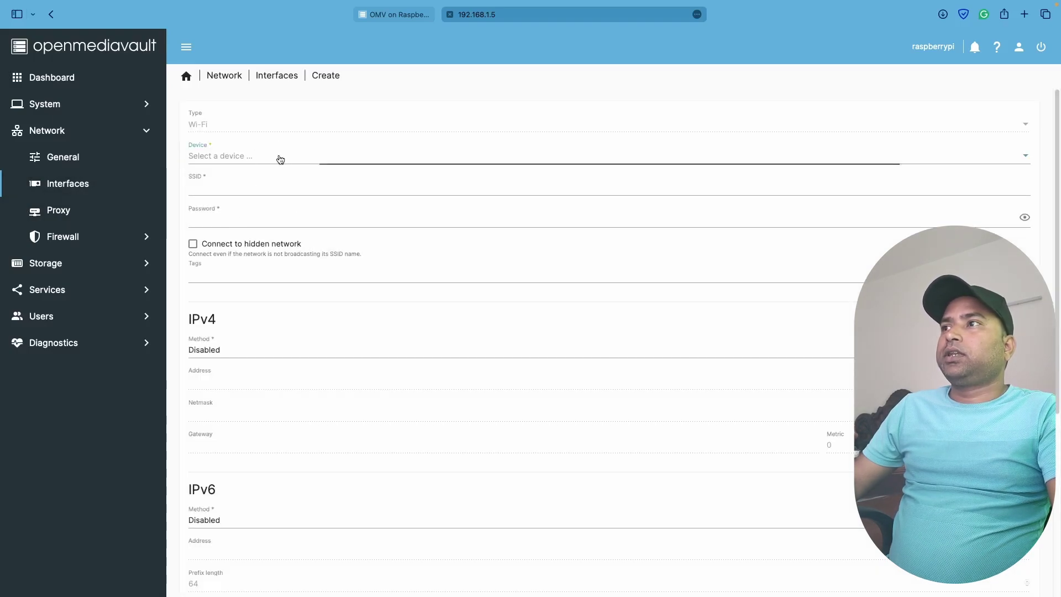
left_click(273, 159)
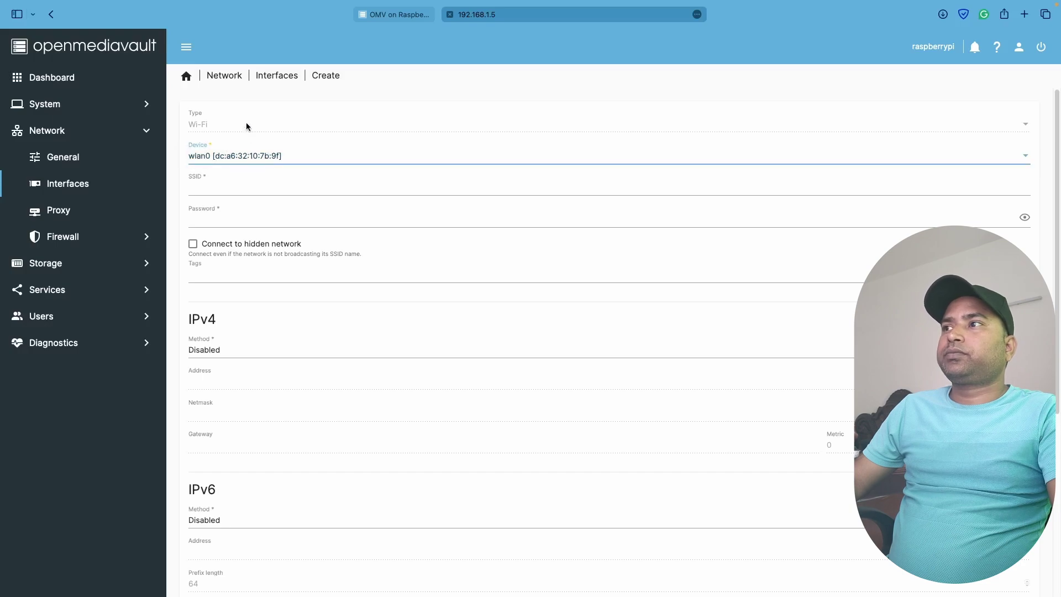
left_click(273, 185)
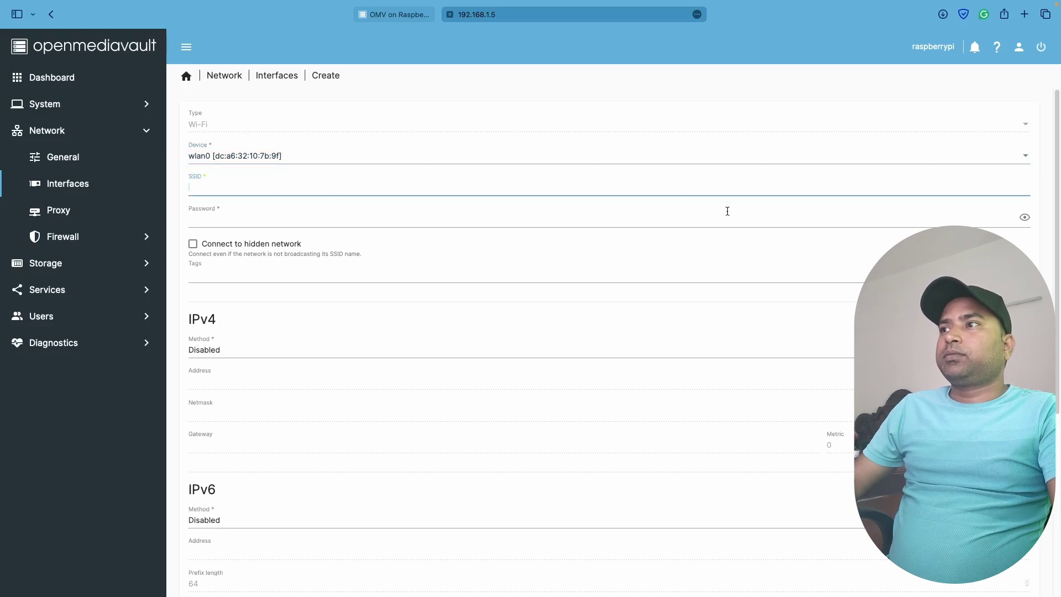
left_click(193, 245)
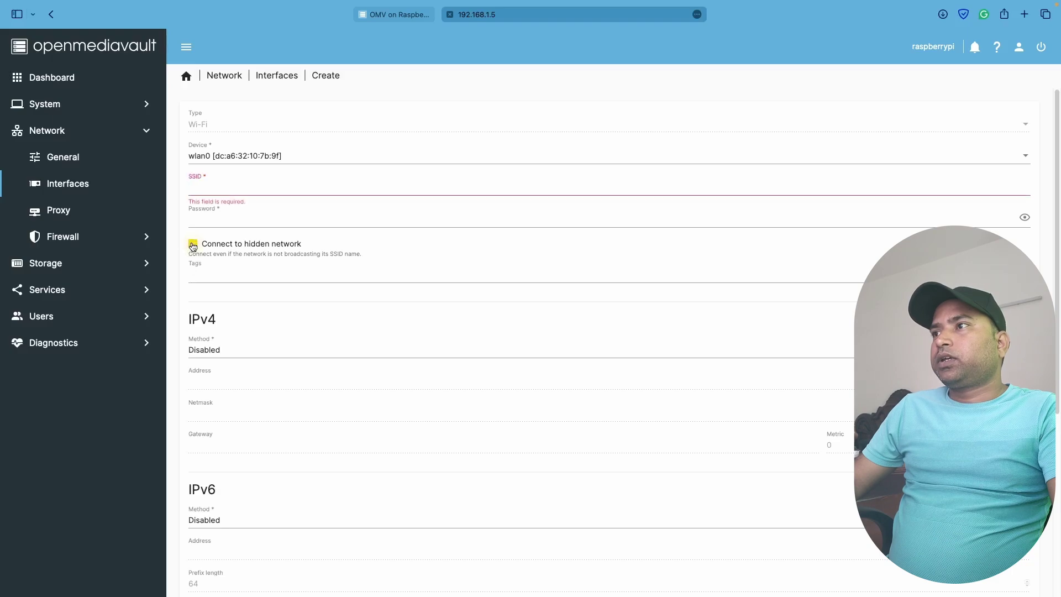
left_click(265, 184)
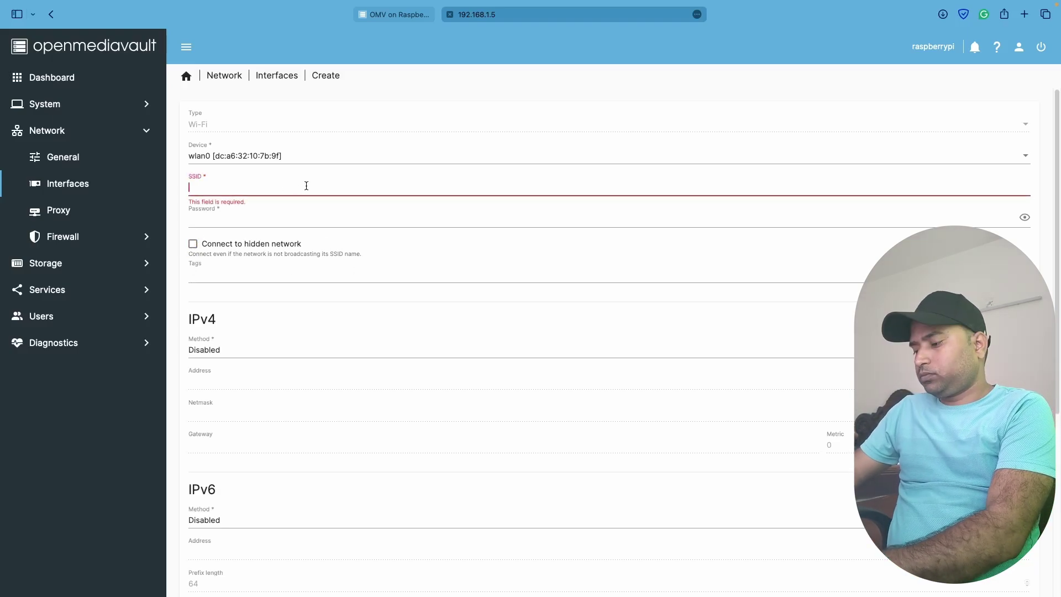
type("Harry_Work")
key("Tab")
left_click(561, 303)
left_click(572, 351)
type("************")
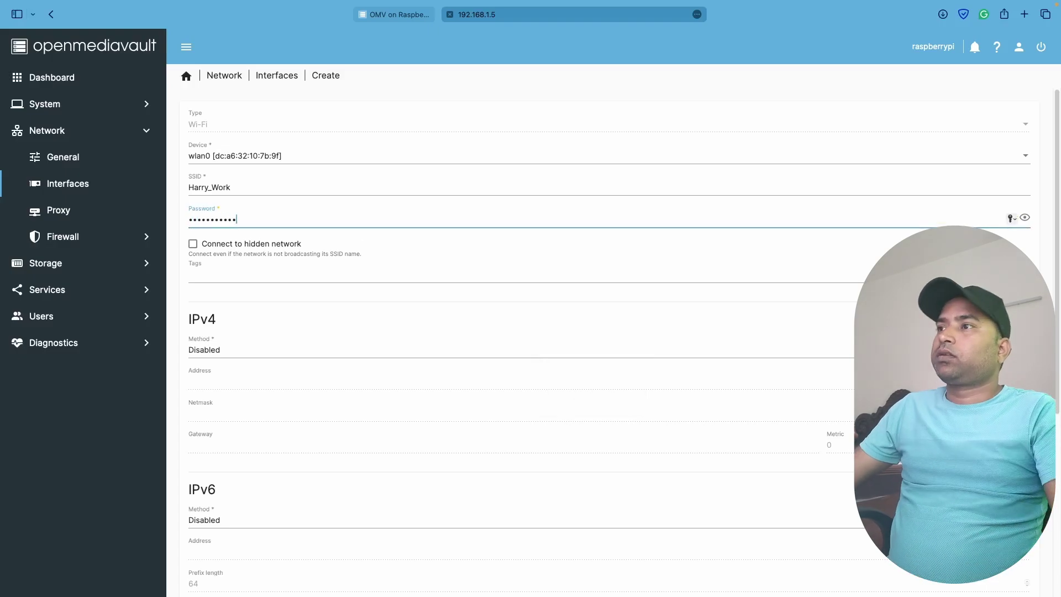
Set static IPv4 192.168.1.6, netmask 255.255.255.0, gateway 192.168.1.1, save, and apply the changes
left_click(243, 350)
left_click(239, 397)
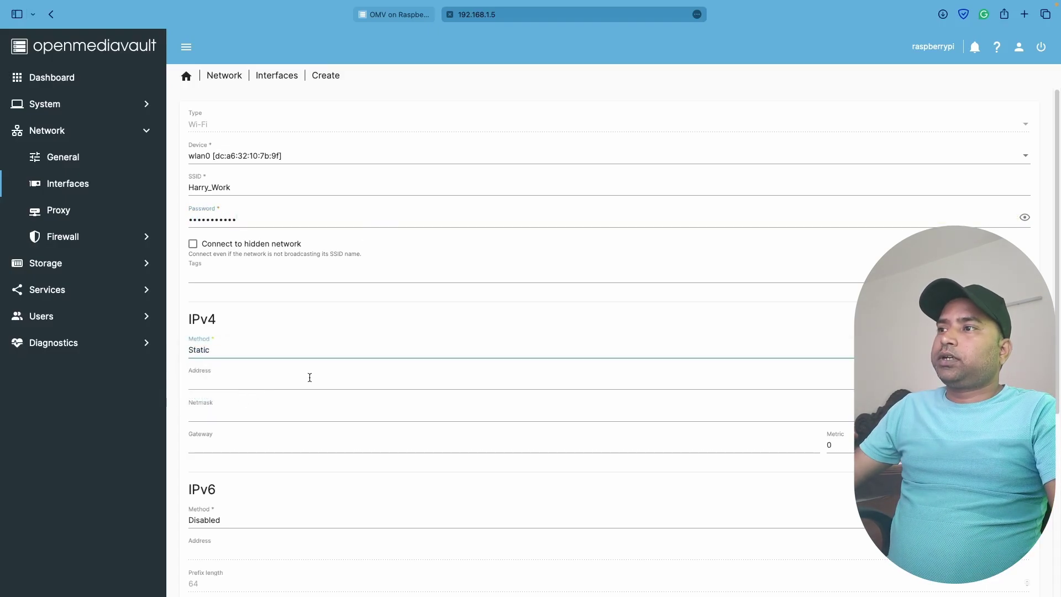
left_click(259, 382)
type(".1.6")
left_click(233, 413)
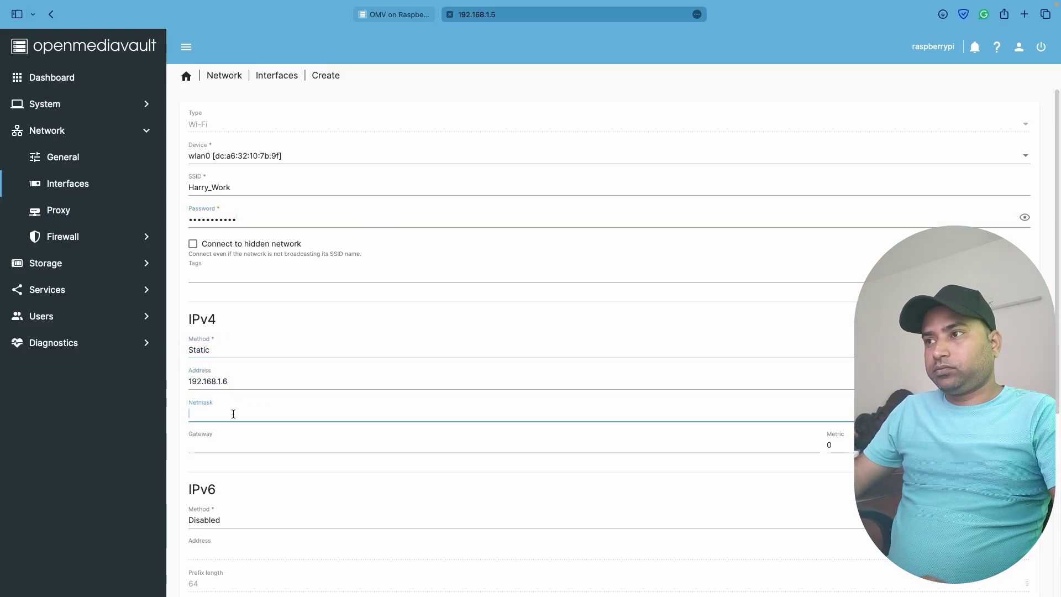
type("255.255.255.0")
key("Tab")
type("192.168.1.1")
scroll(859, 551, "down", 5)
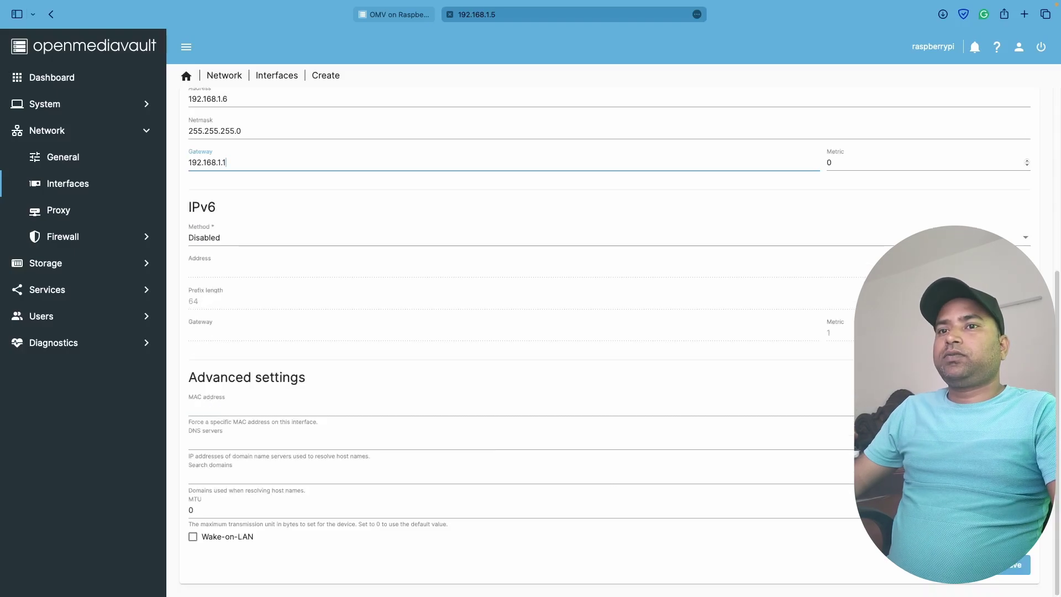
left_click(1016, 564)
left_click(530, 381)
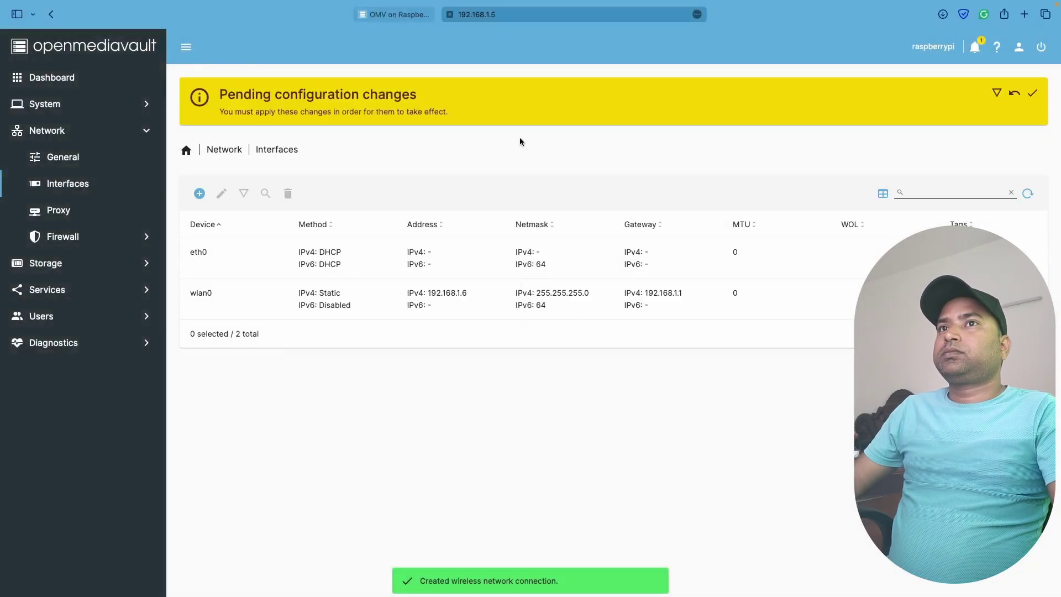
left_click(1032, 93)
left_click(613, 341)
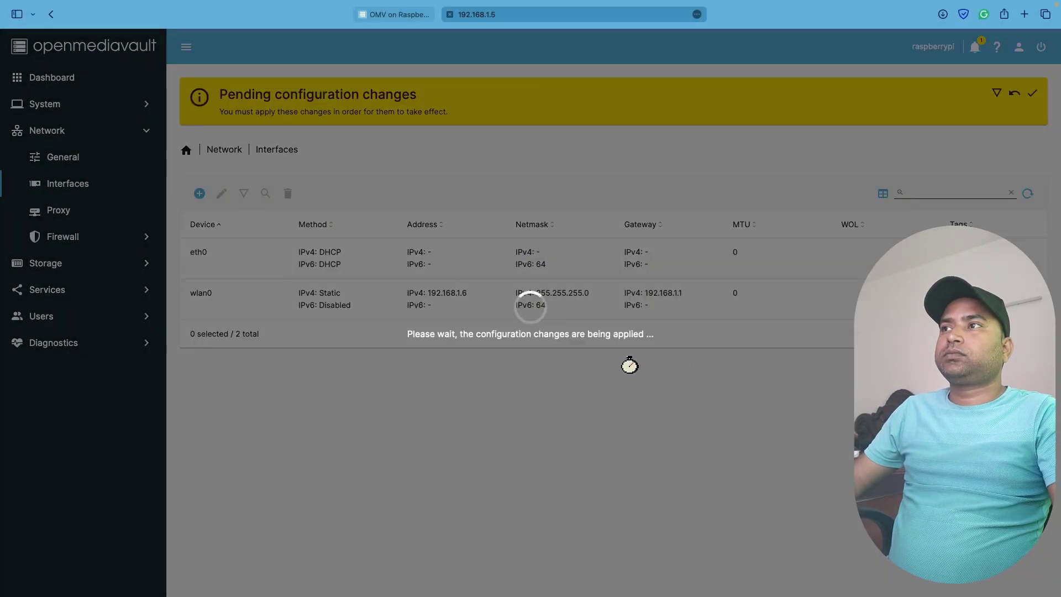
Open 192.168.1.5 in a new tab and log in as admin with the account password
key("super+t")
type("192.")
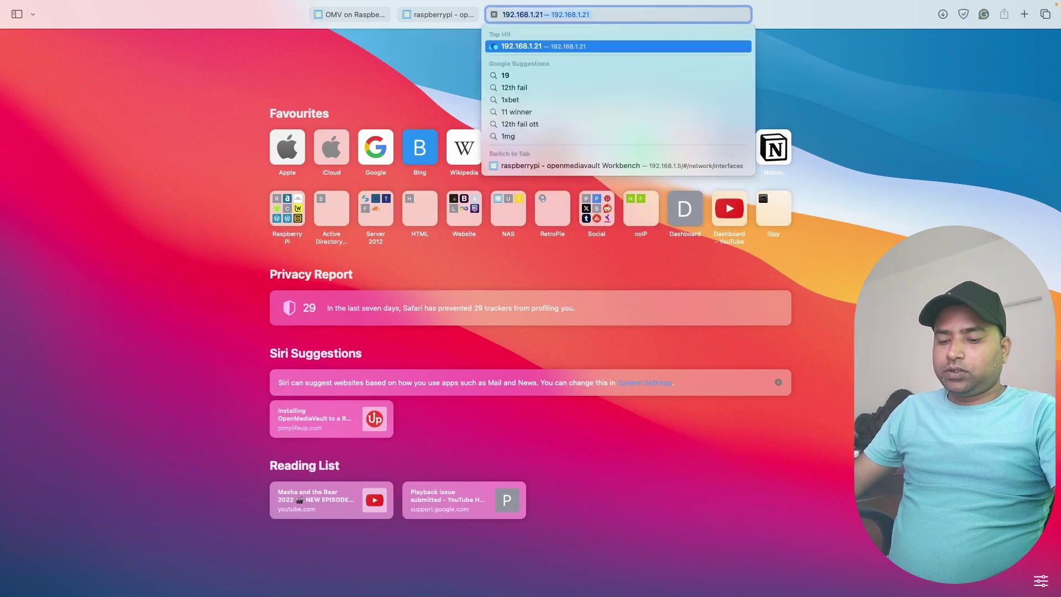
type("168.1")
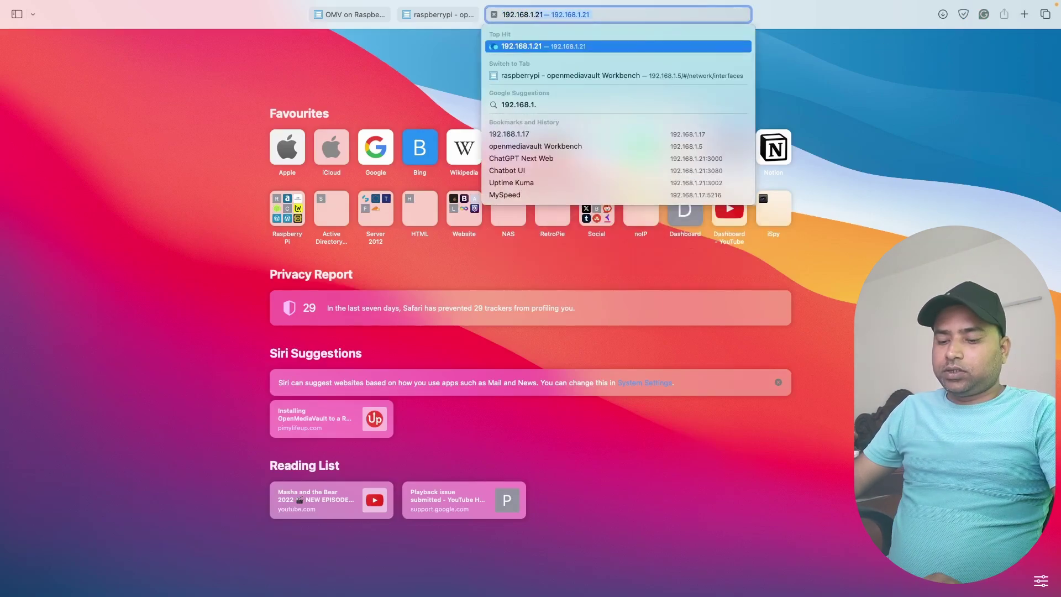
type(".5")
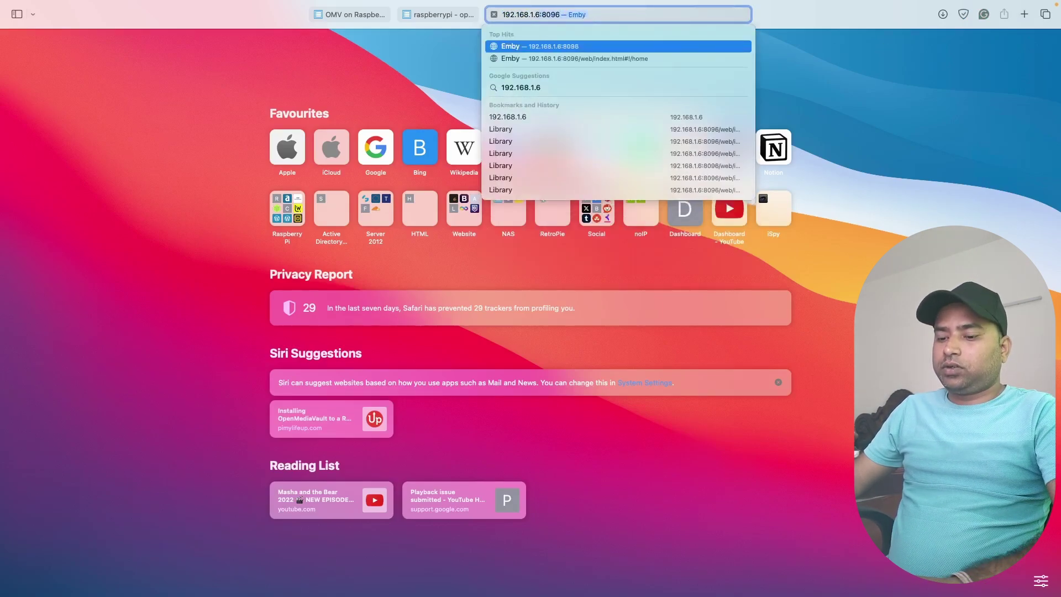
key("Return")
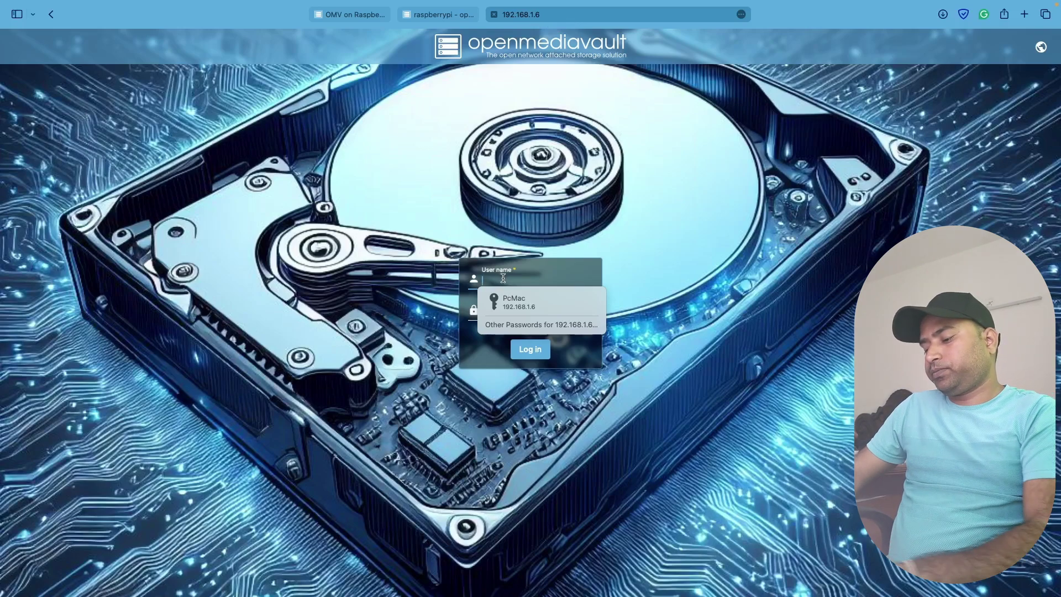
type("admin")
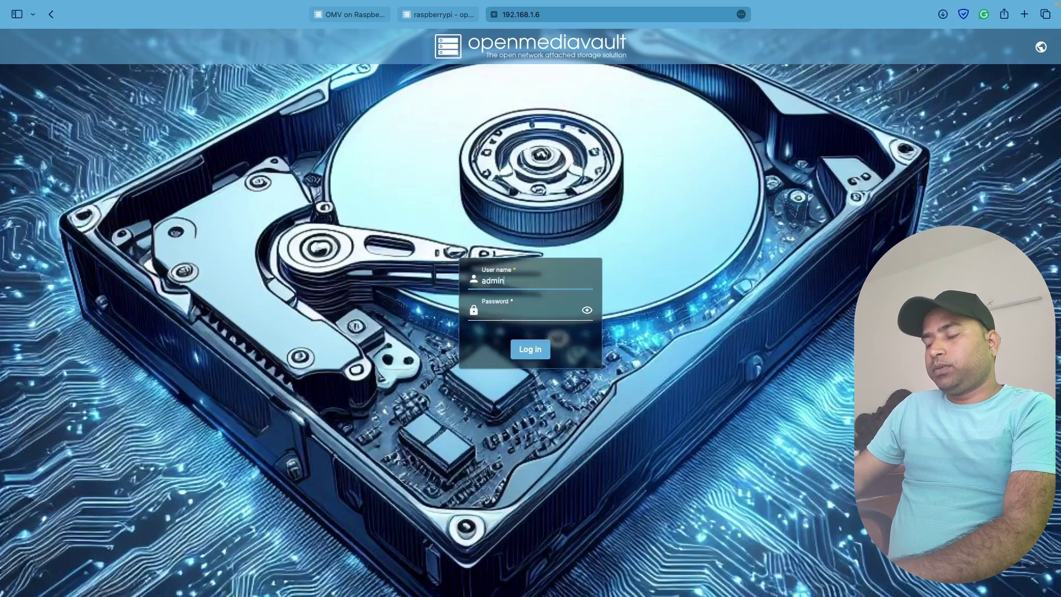
key("Tab")
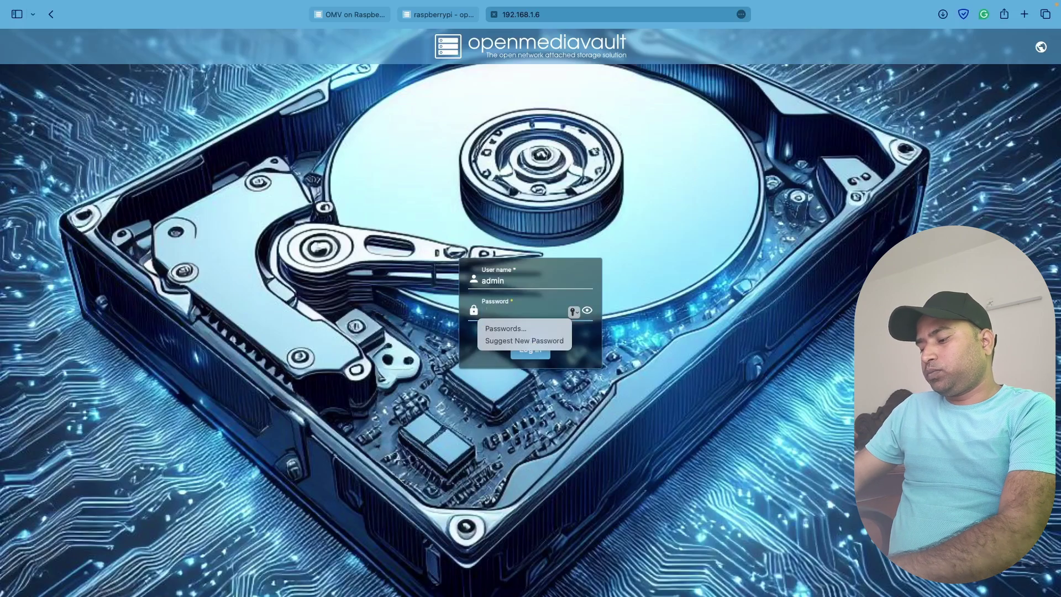
type("••••••••••••••")
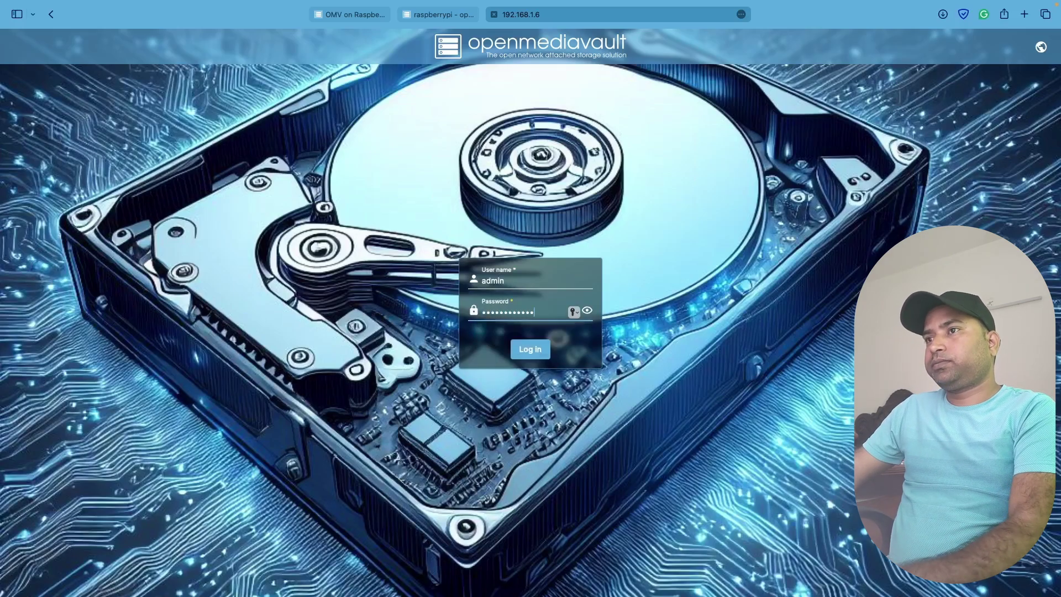
key("Return")
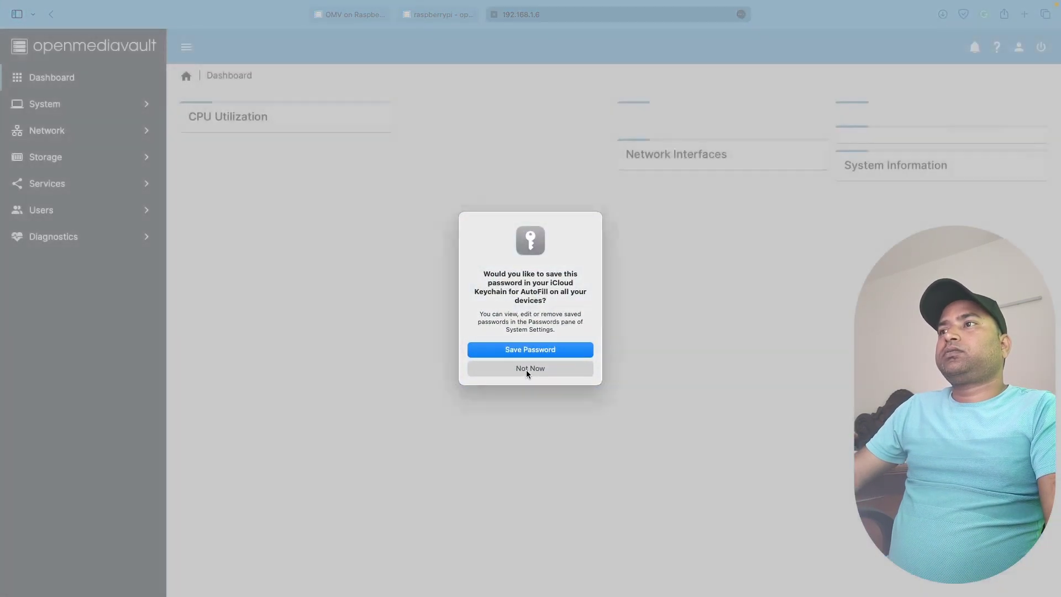
Decline saving the password in Safari and review System > Date & Time
left_click(525, 368)
left_click(75, 111)
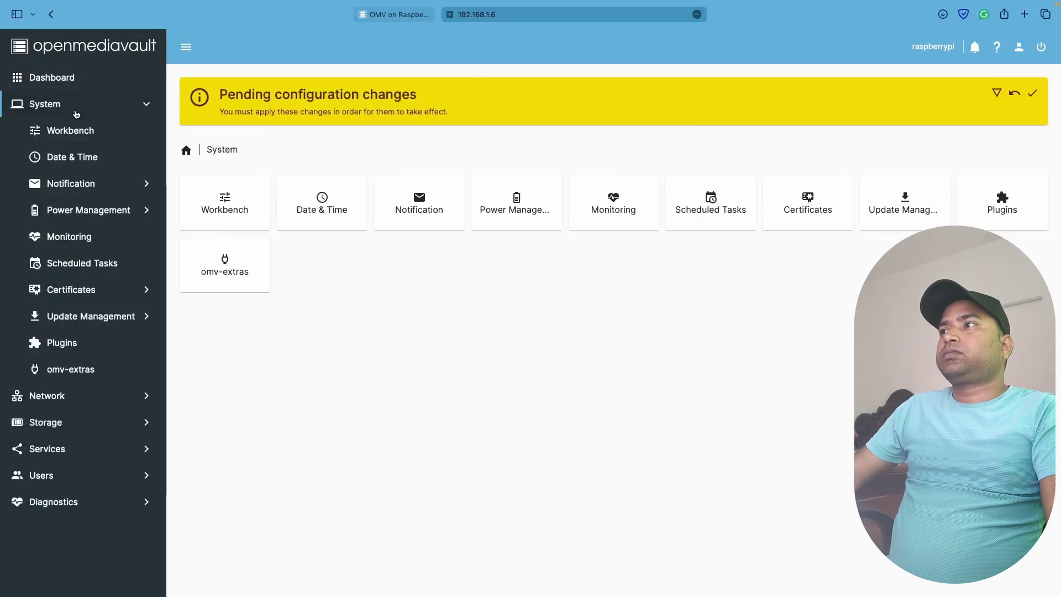
left_click(75, 157)
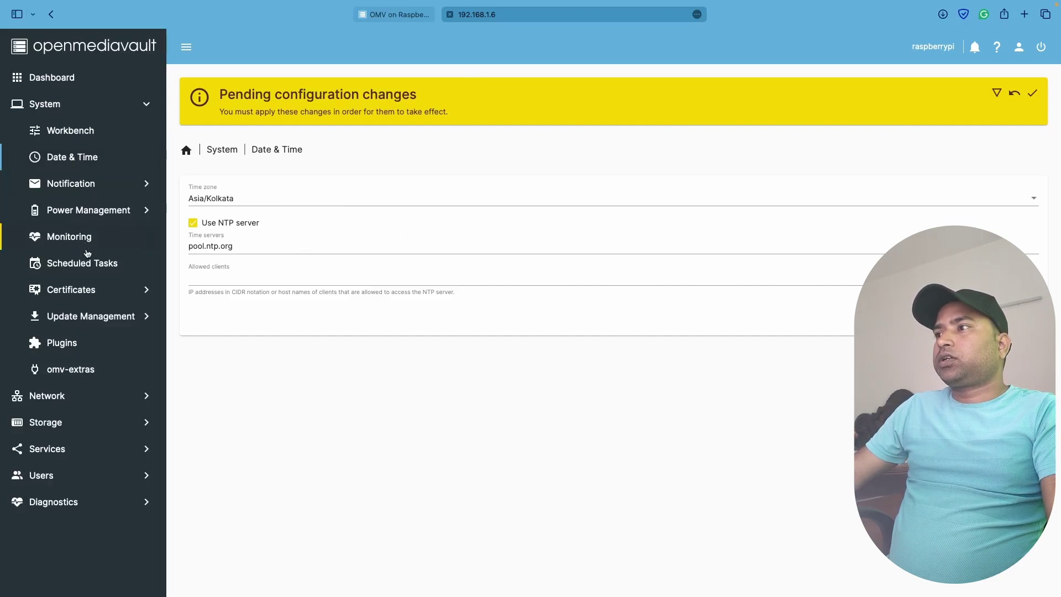
Review the Network general settings and open the eth0 interface from the Interfaces list
left_click(79, 398)
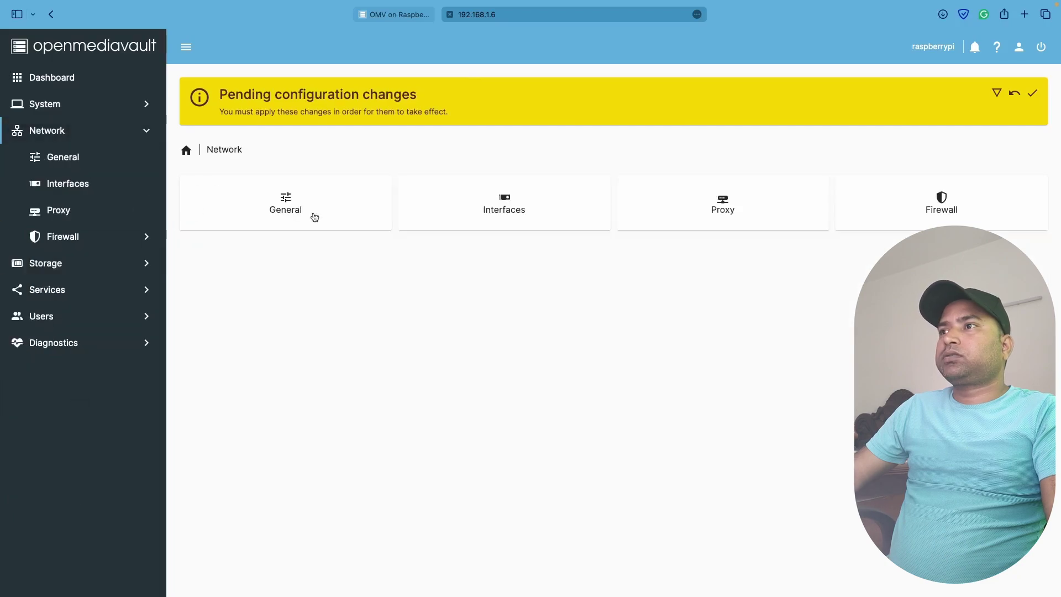
left_click(343, 212)
left_click(68, 184)
double_click(363, 267)
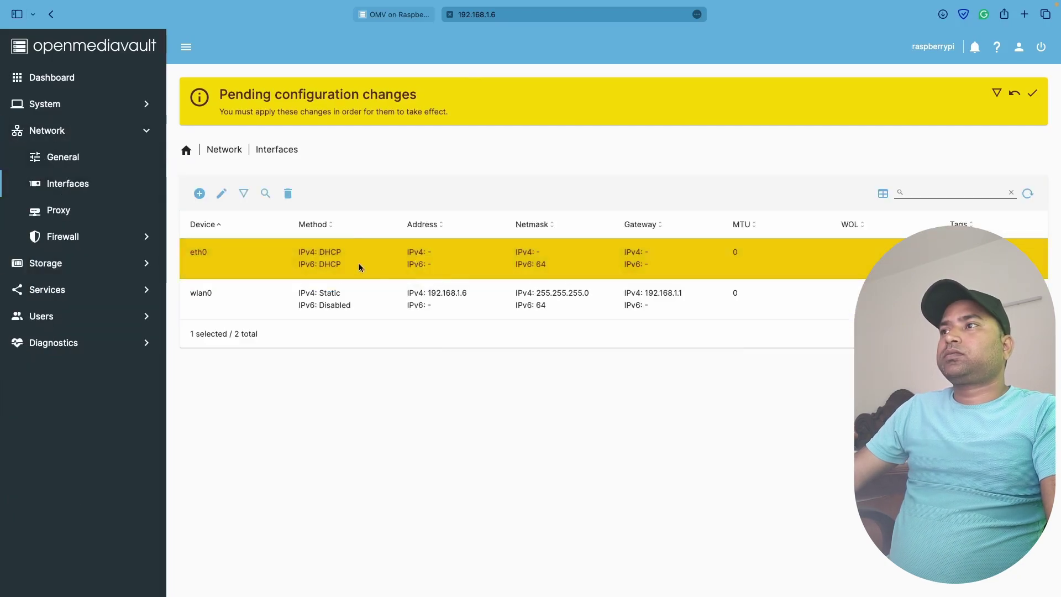
Check the 28.64 GiB SanDisk /dev/sda disk and the empty File Systems list in Storage
left_click(58, 210)
left_click(70, 263)
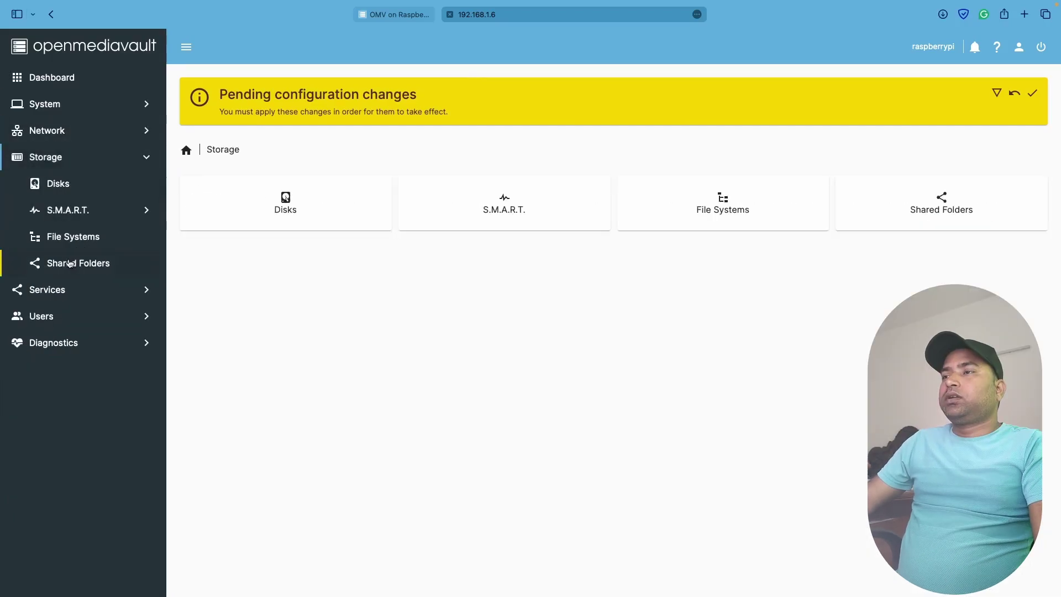
left_click(273, 204)
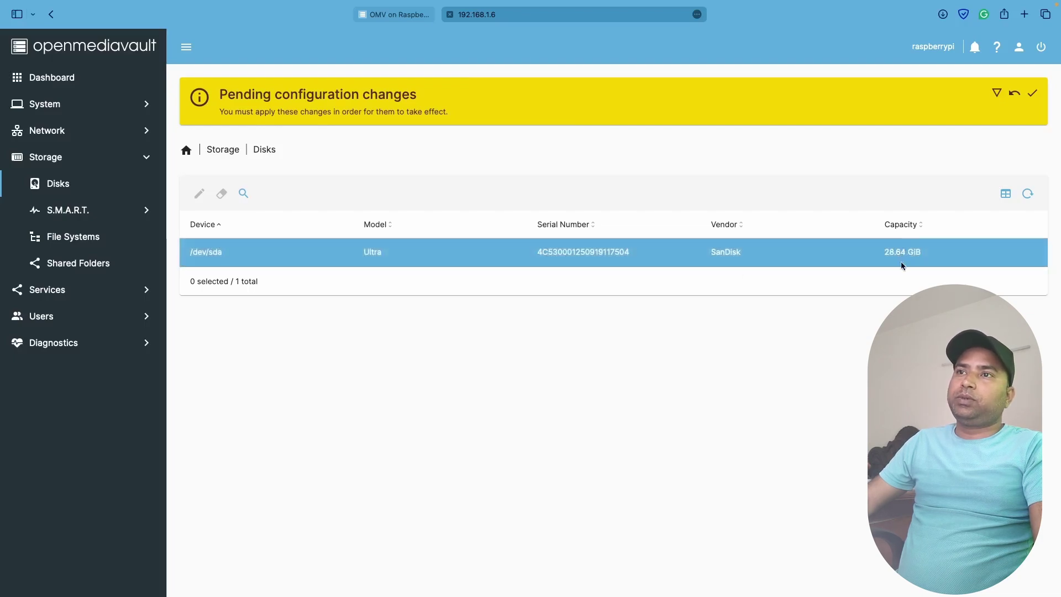
left_click(781, 264)
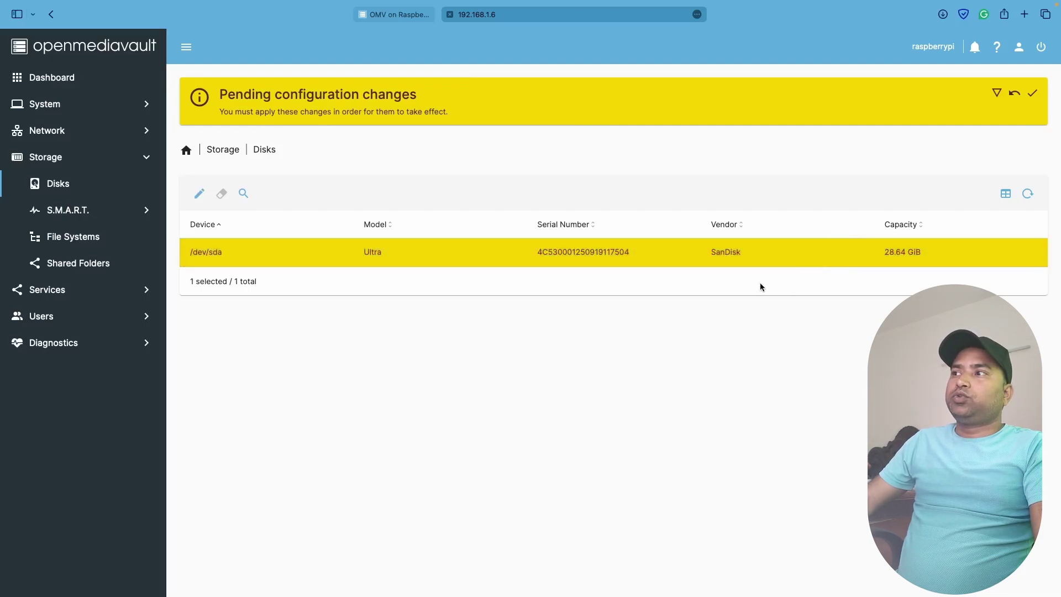
left_click(76, 238)
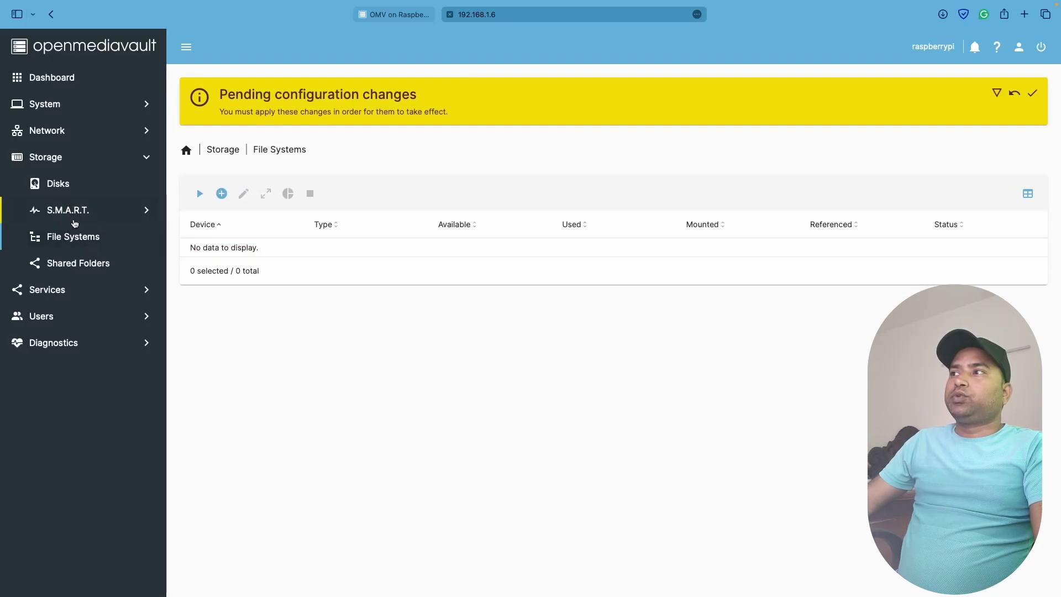
left_click(54, 185)
Select user pcmac in User Management and open the account for editing
left_click(62, 318)
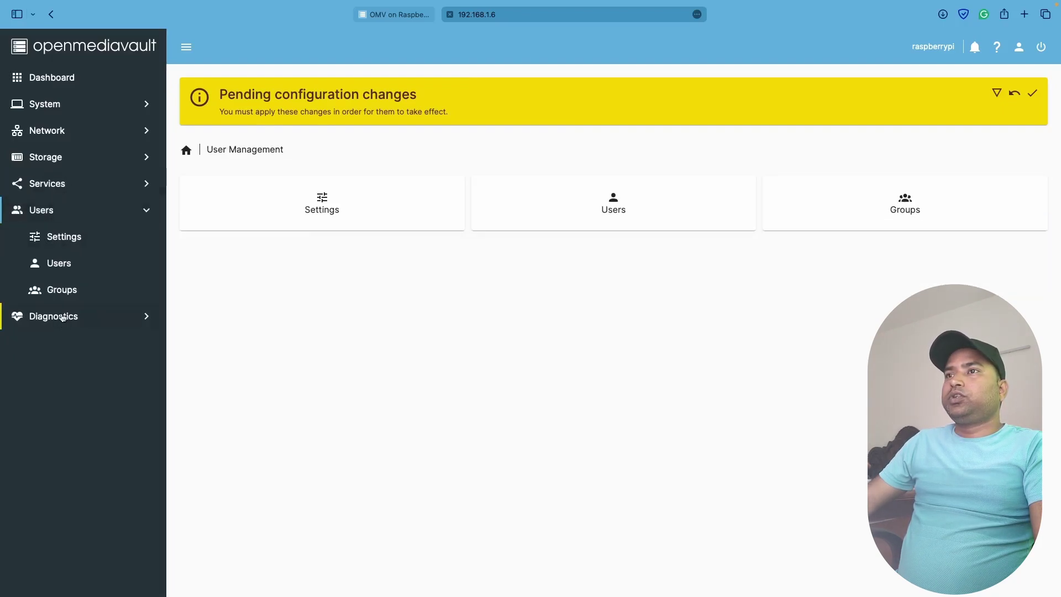
left_click(594, 211)
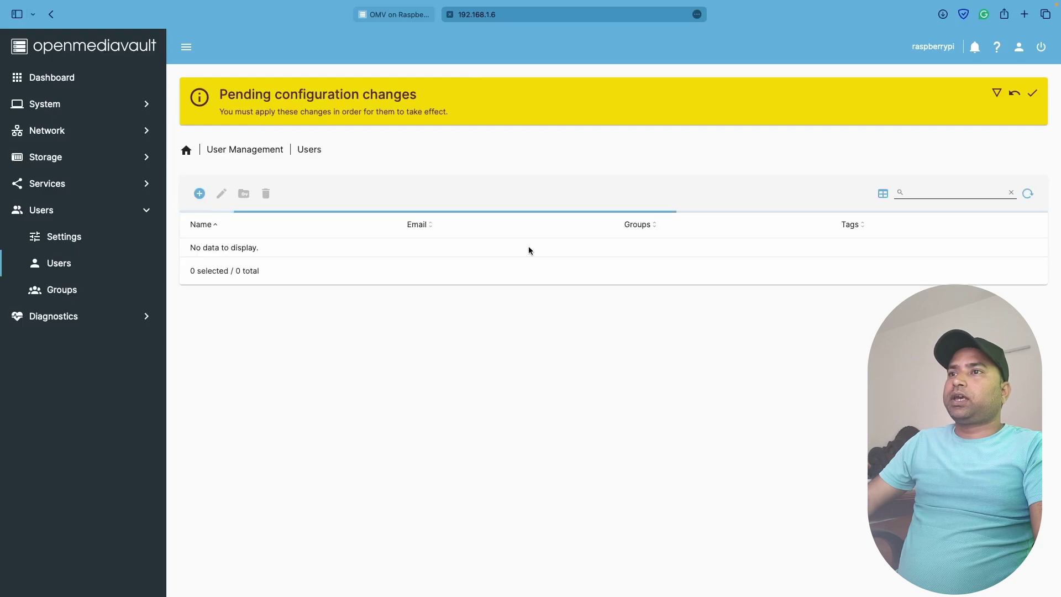
left_click(466, 269)
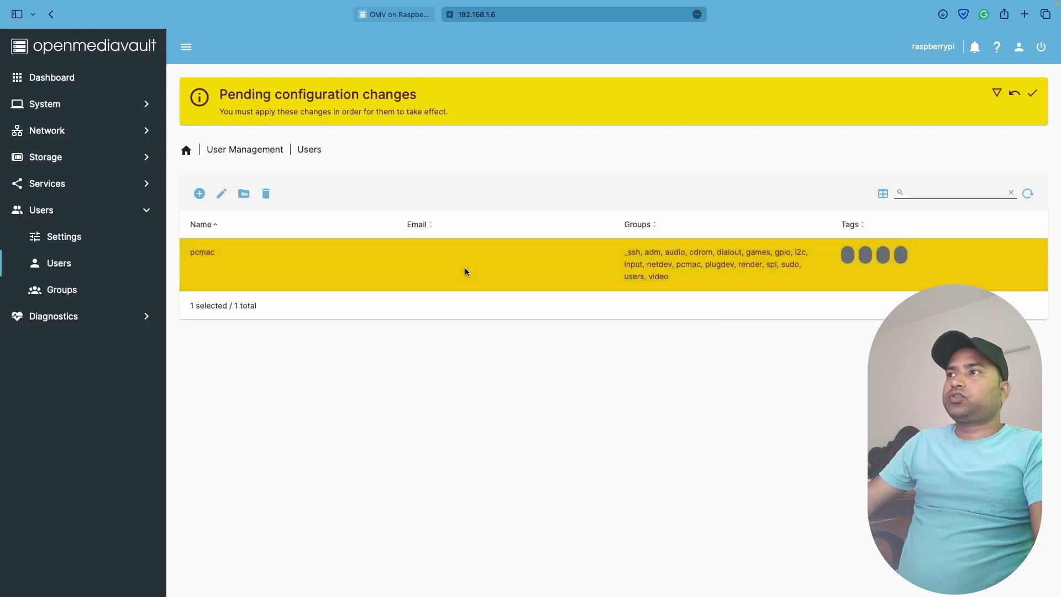
left_click(222, 194)
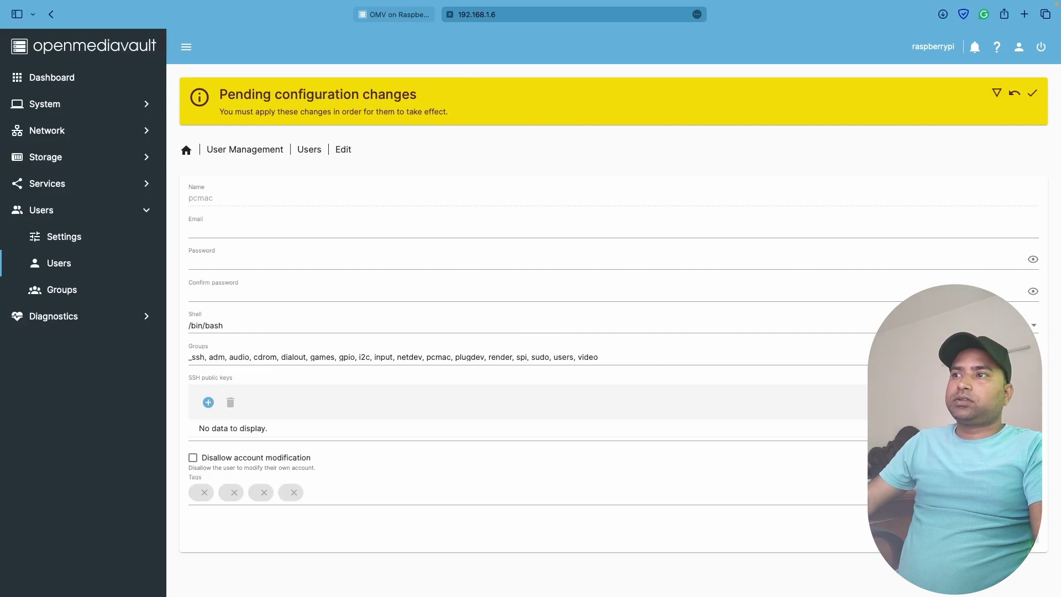
Add pcmac to the sambashare and www-data groups and save the account
left_click(511, 357)
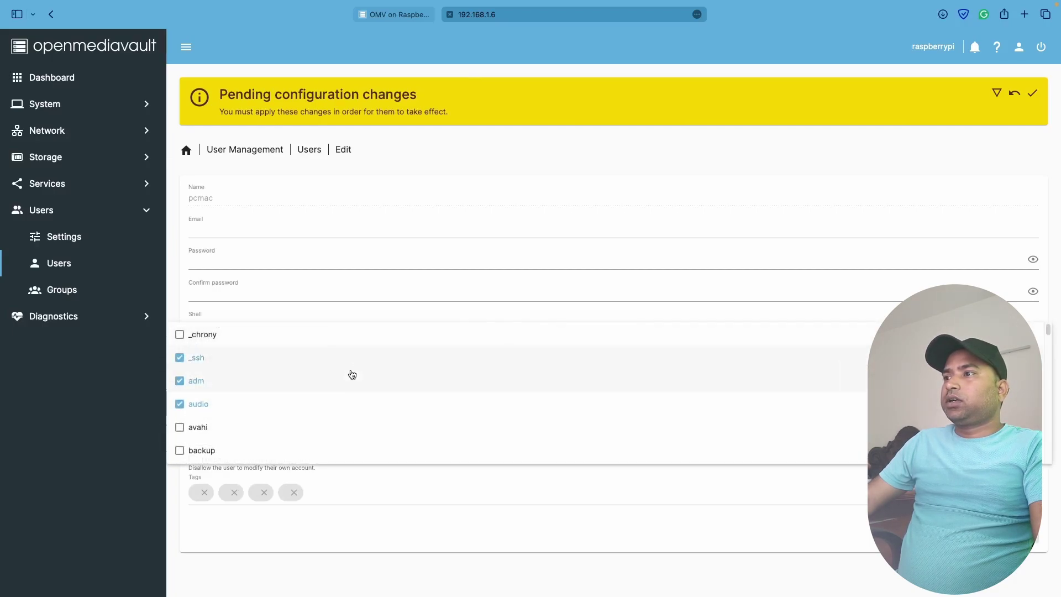
scroll(352, 375, "down", 5)
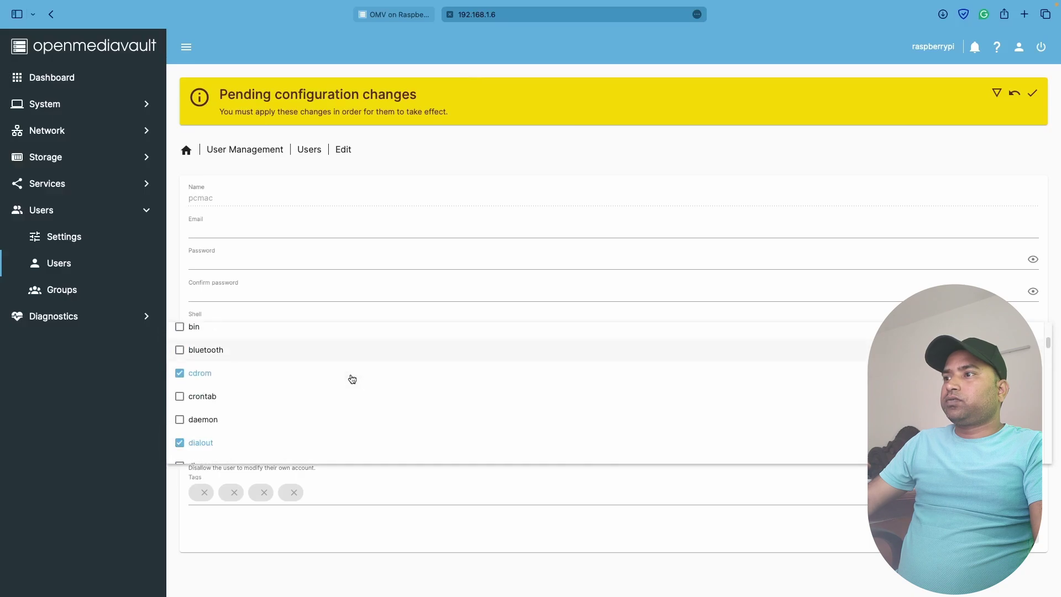
scroll(352, 379, "down", 10)
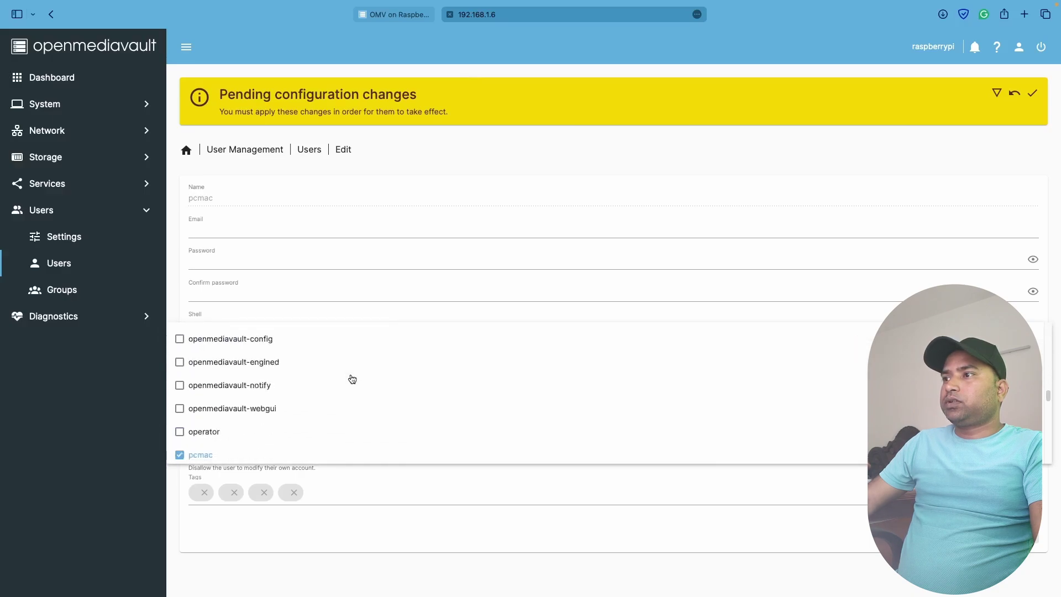
scroll(352, 379, "down", 10)
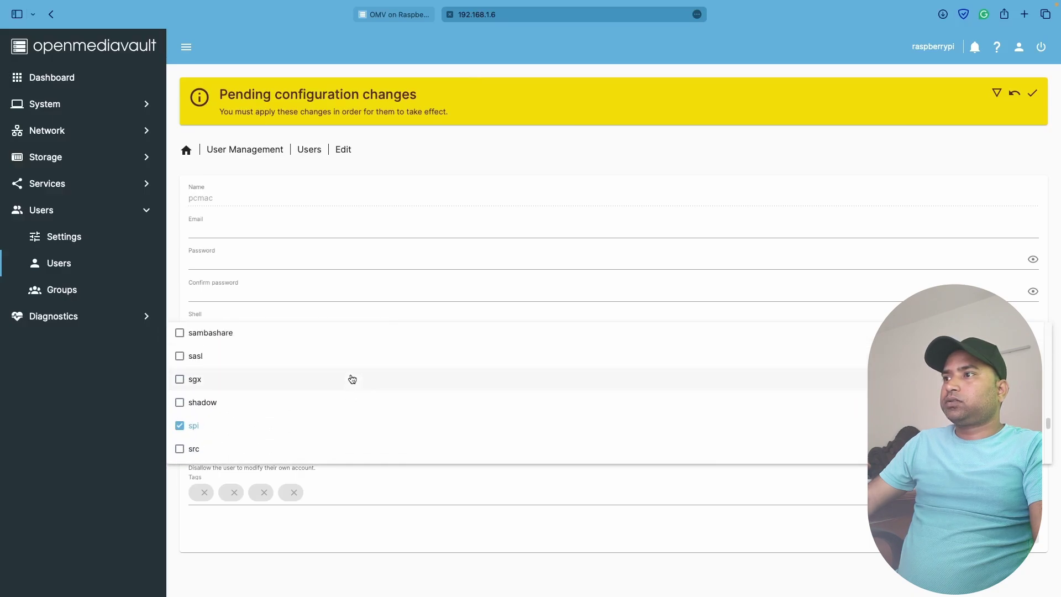
scroll(352, 378, "up", 1)
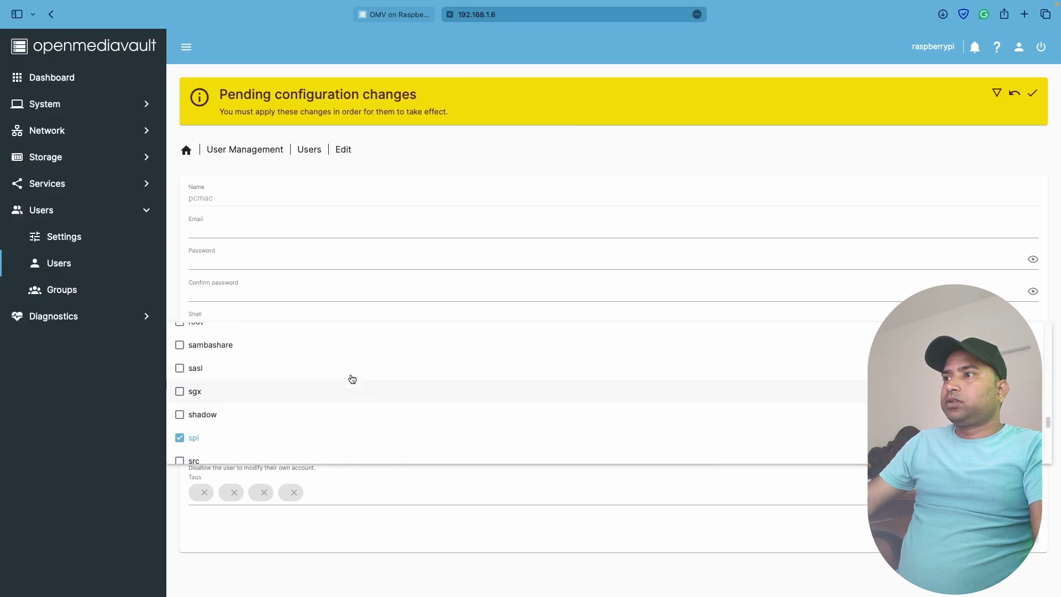
left_click(177, 352)
scroll(209, 355, "up", 1)
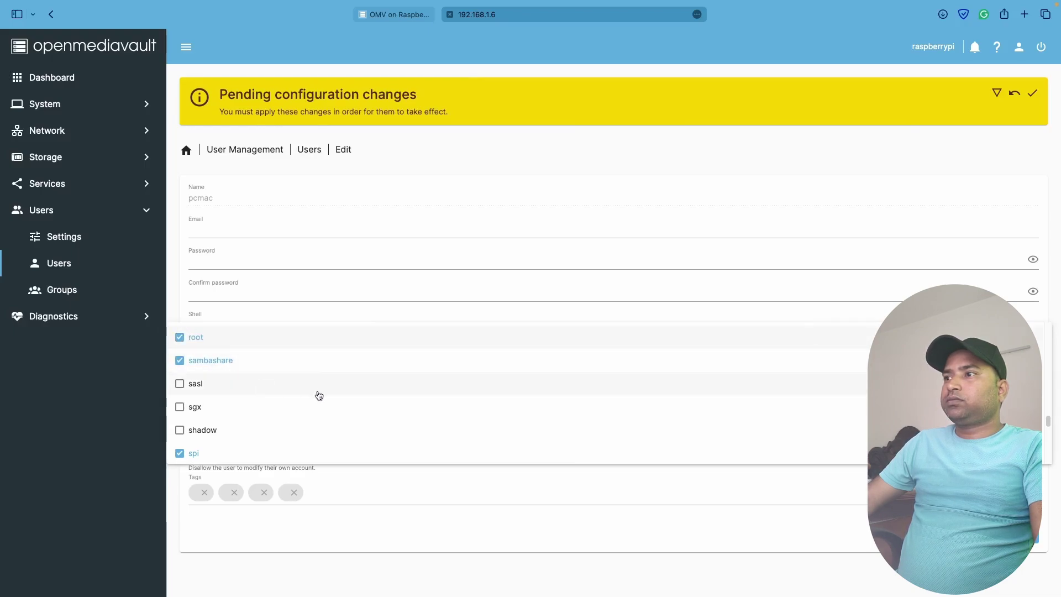
scroll(326, 394, "down", 5)
scroll(339, 391, "down", 3)
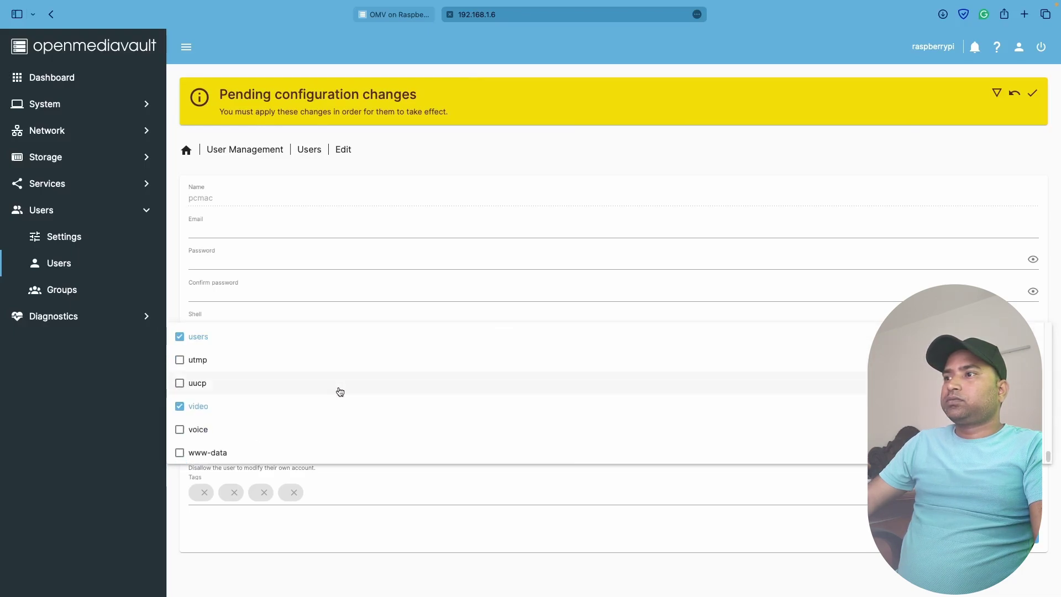
left_click(178, 454)
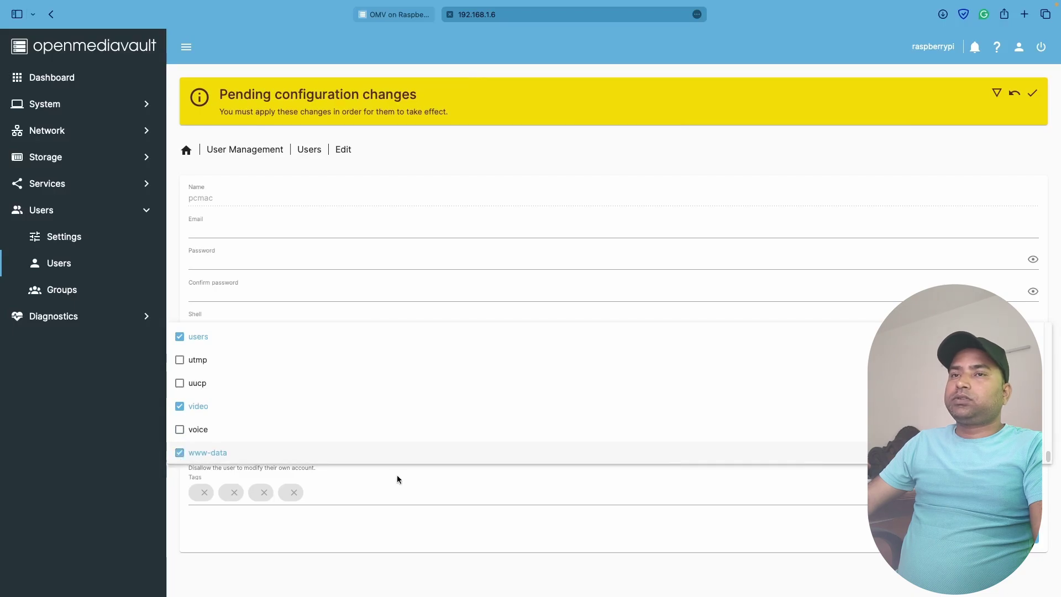
key("Escape")
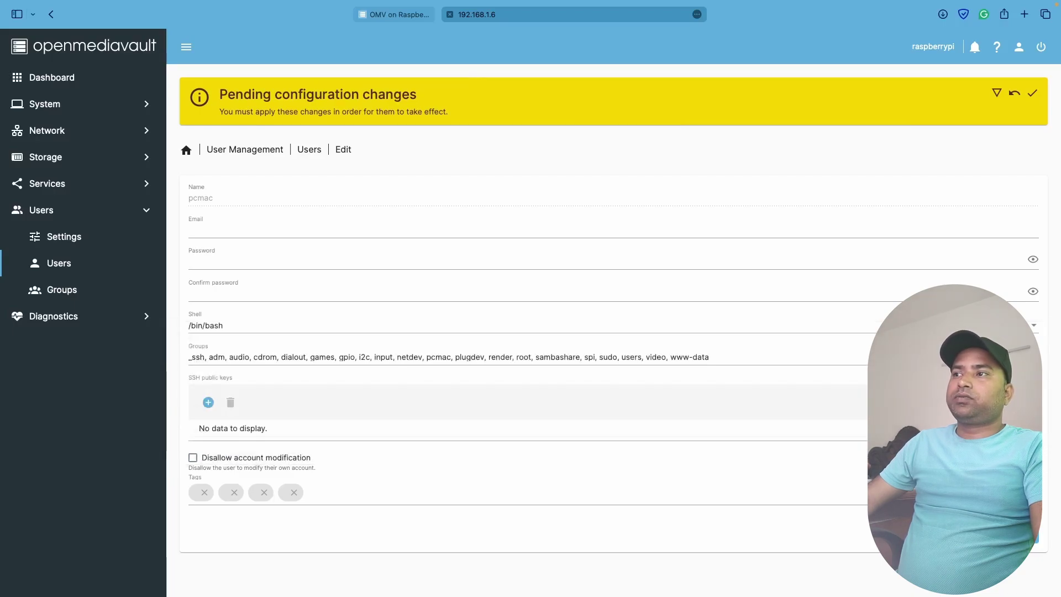
left_click(1017, 536)
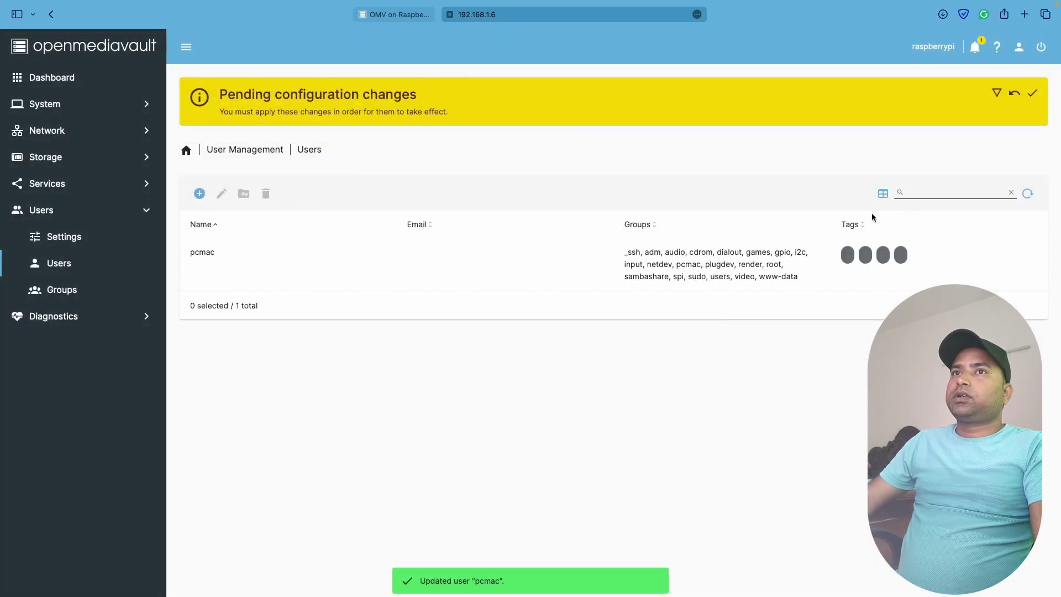
Apply and confirm all pending configuration changes, then go to the System section
left_click(1033, 94)
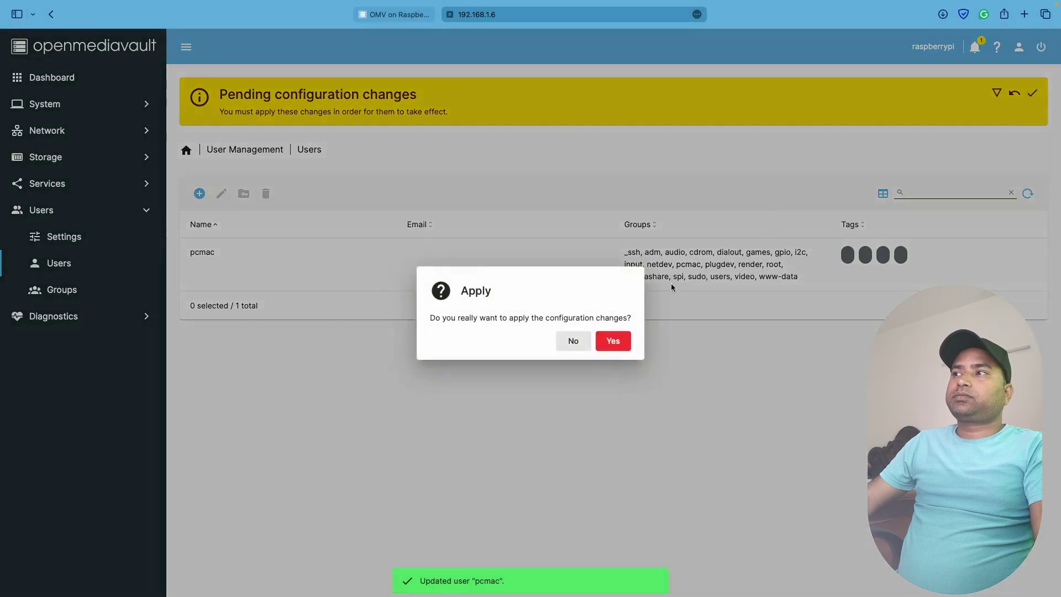
left_click(611, 339)
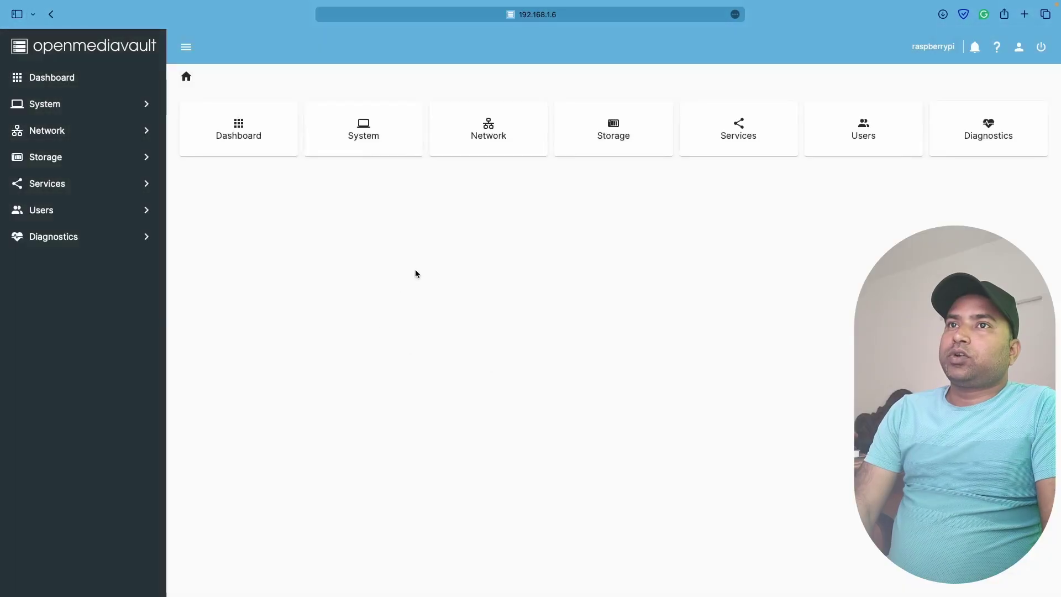
left_click(417, 113)
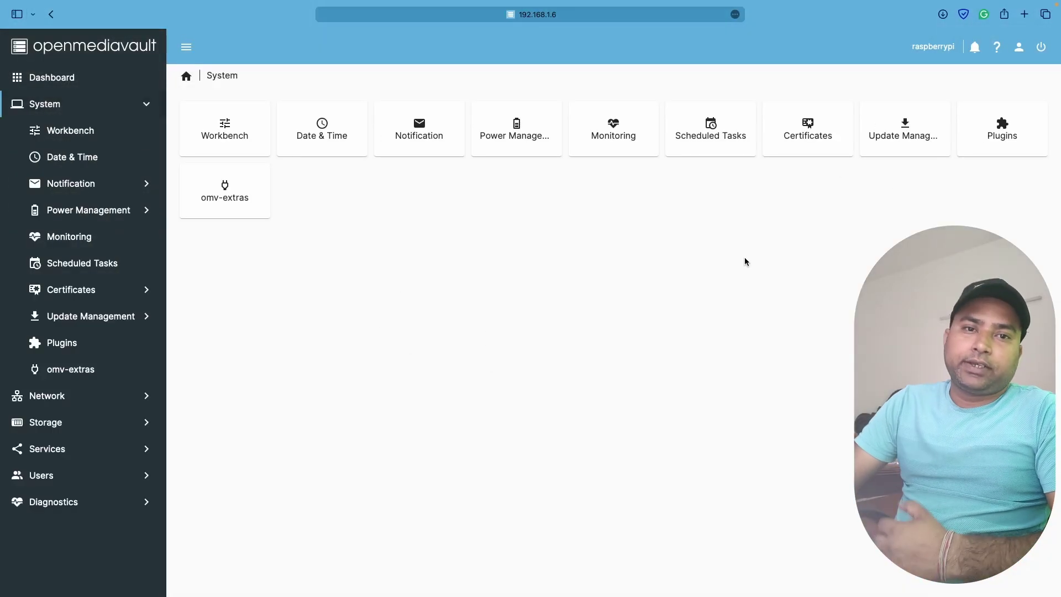